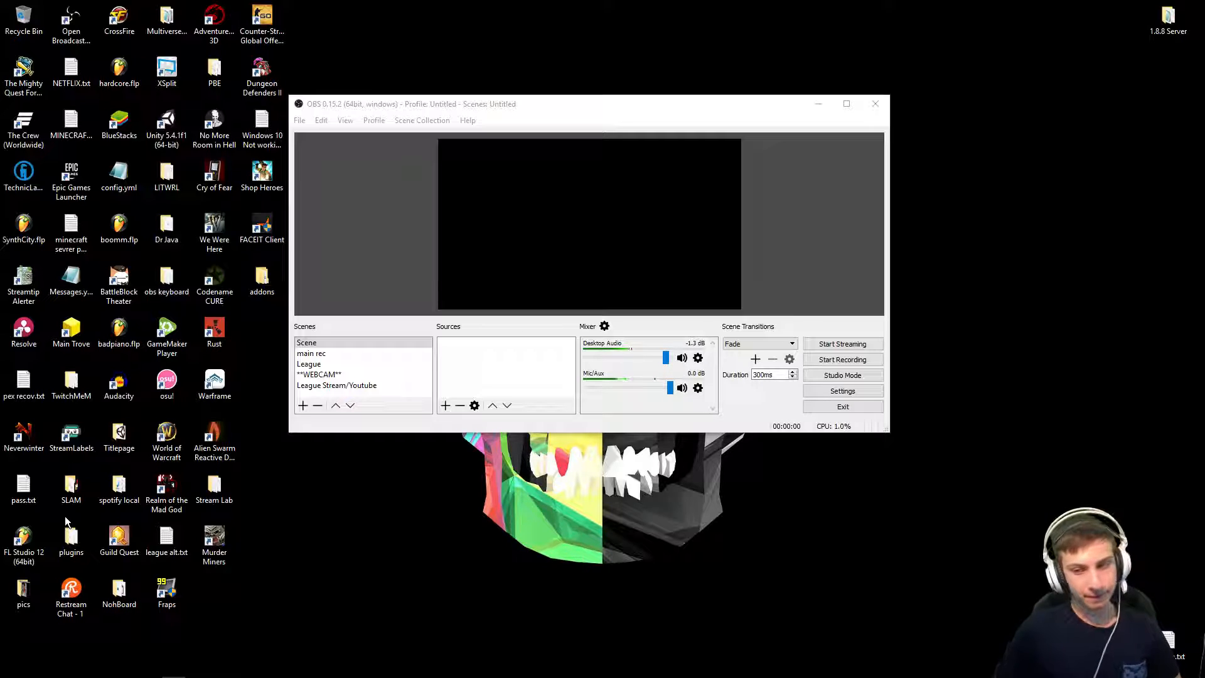
# Step: Move the OBS window and maximize it to fill the screen
pyautogui.moveTo(401, 111); pyautogui.dragTo(451, 135)
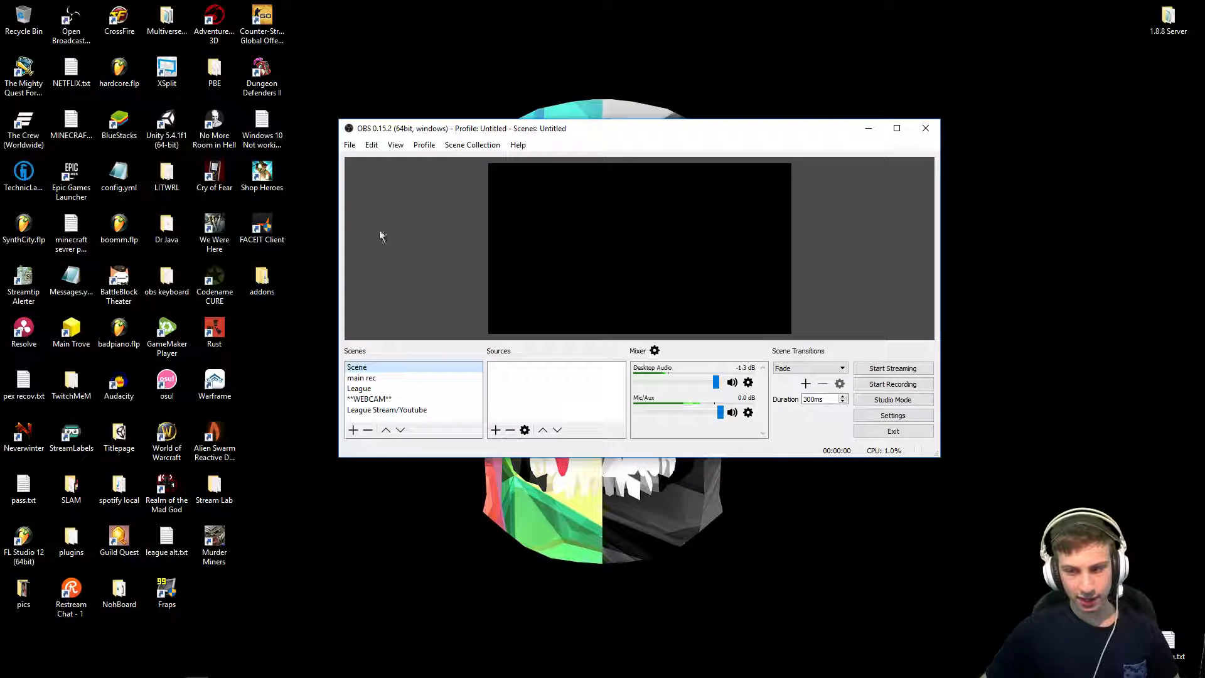
pyautogui.moveTo(340, 242); pyautogui.dragTo(417, 239)
pyautogui.moveTo(625, 119); pyautogui.dragTo(452, 1)
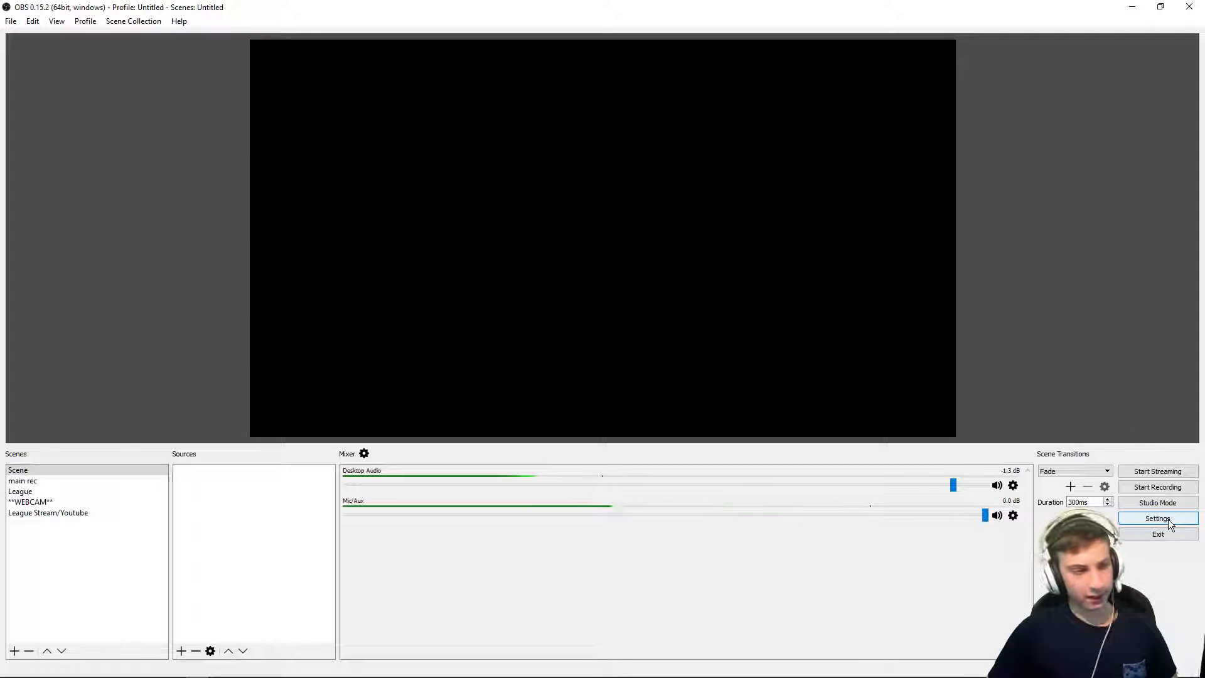
# Step: Open the Settings dialog and switch the General theme from Default to Dark
pyautogui.click(32, 22)
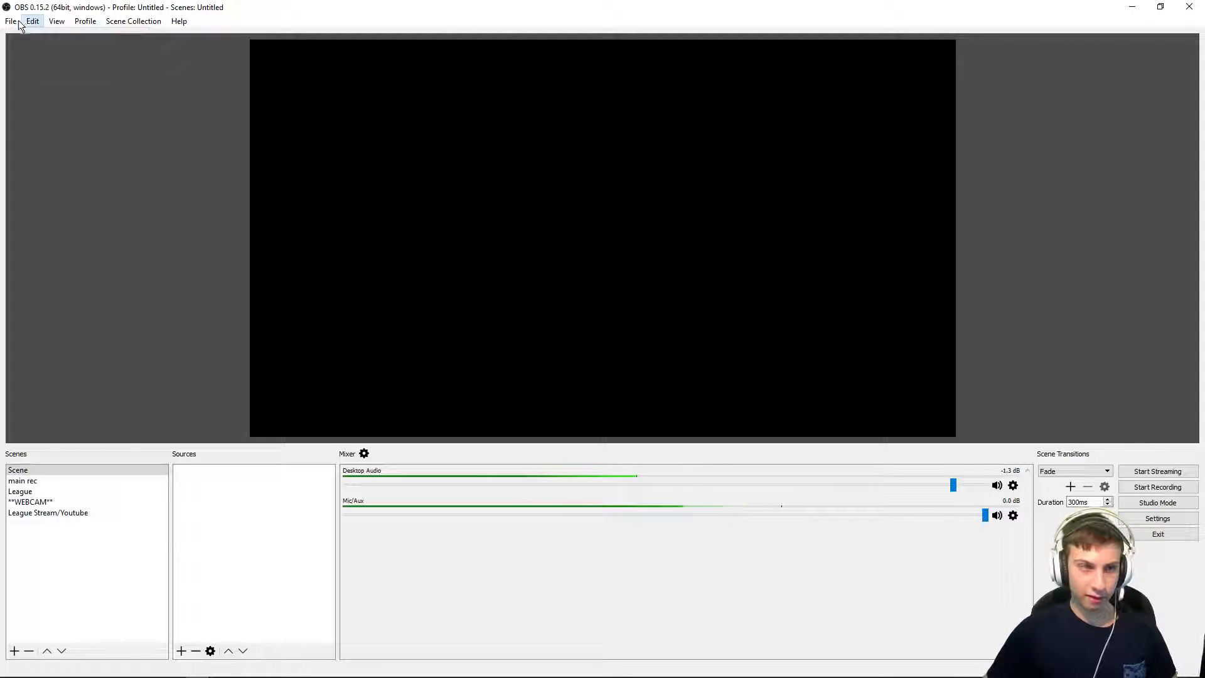
pyautogui.click(39, 67)
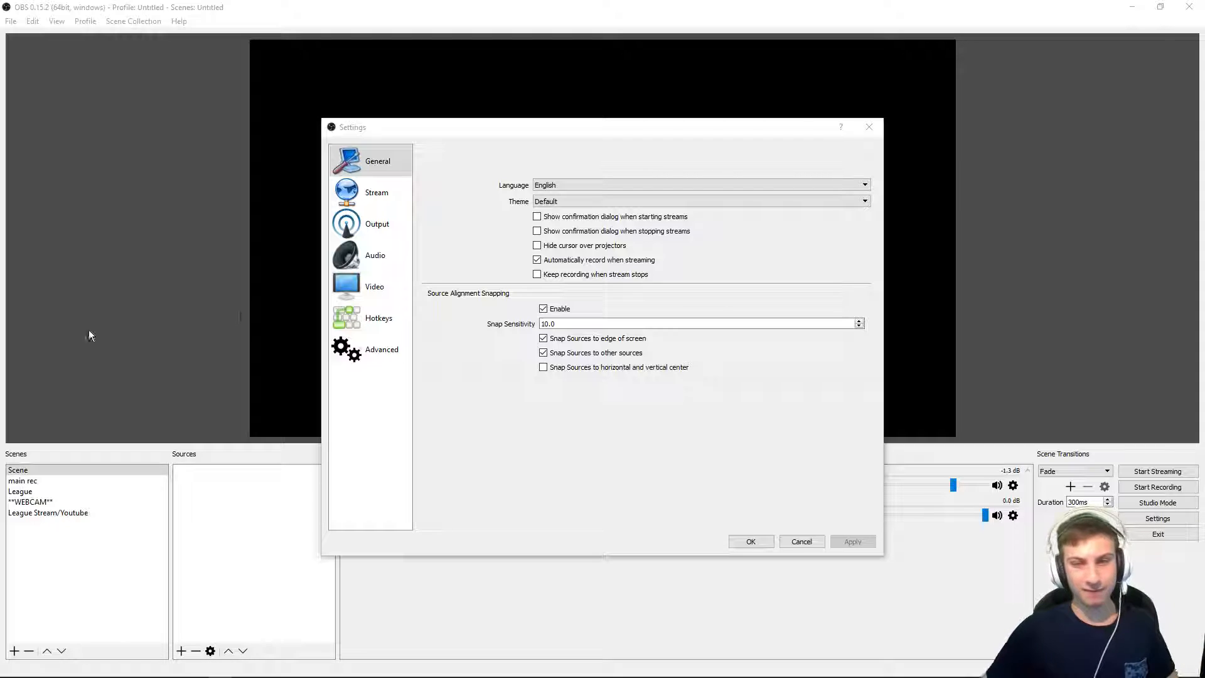
pyautogui.click(568, 456)
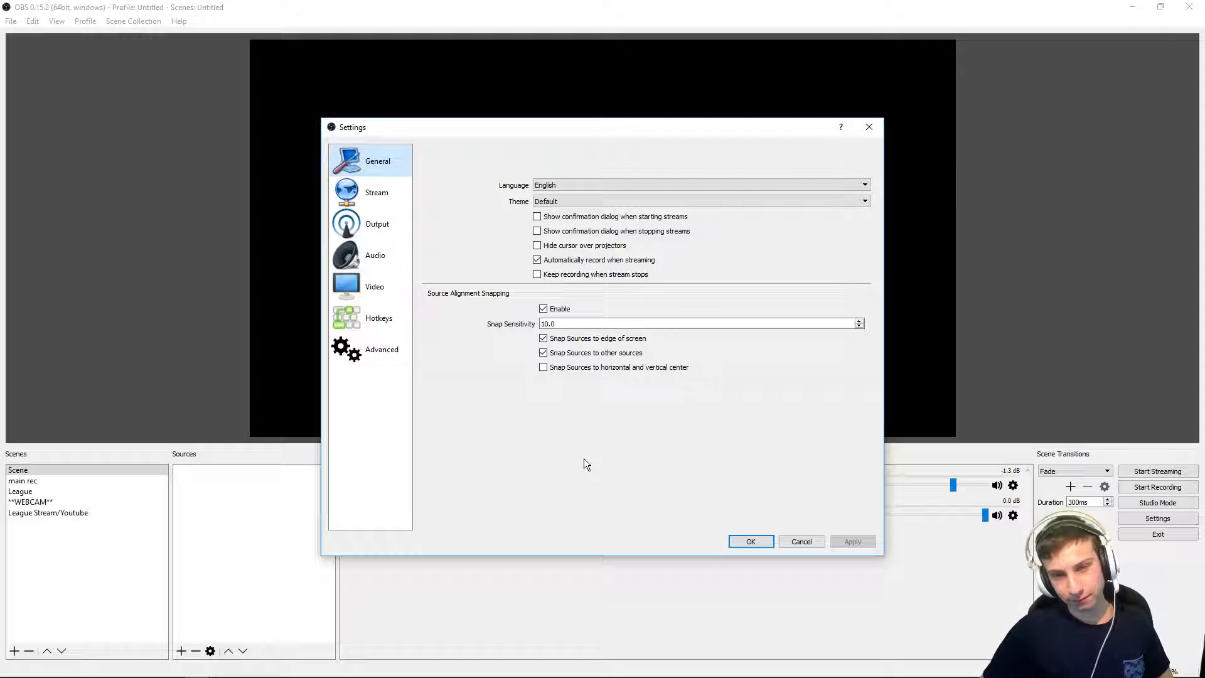
pyautogui.click(555, 186)
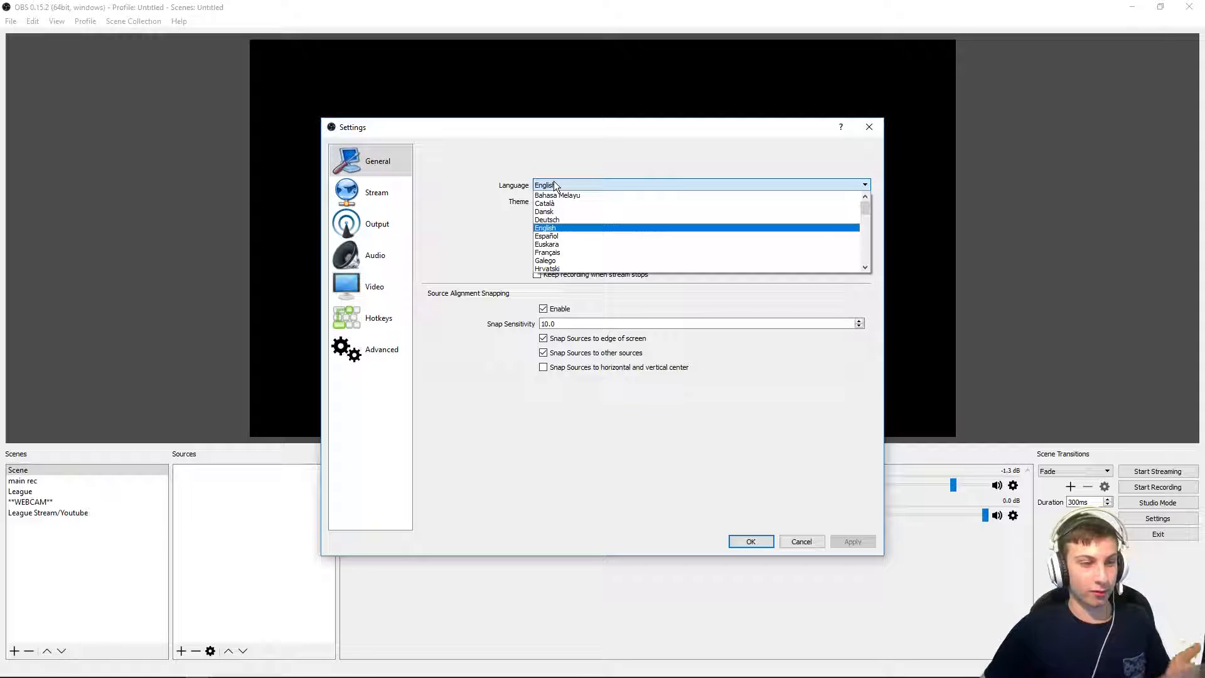
pyautogui.click(554, 182)
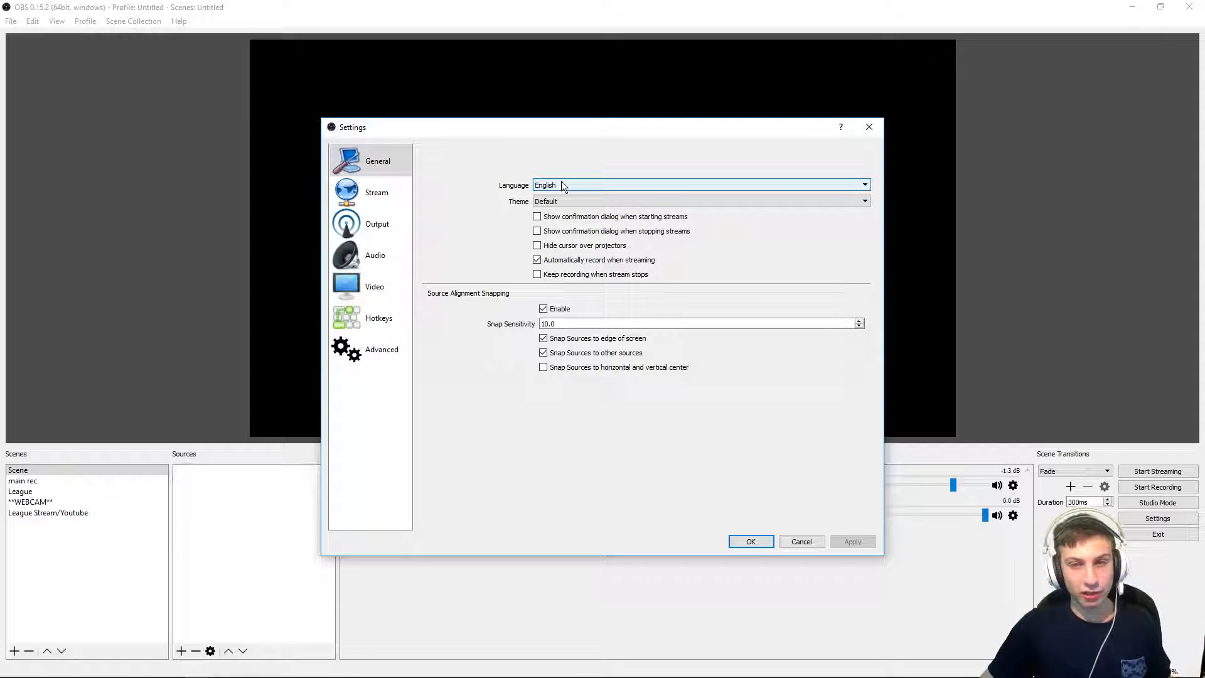
pyautogui.click(568, 200)
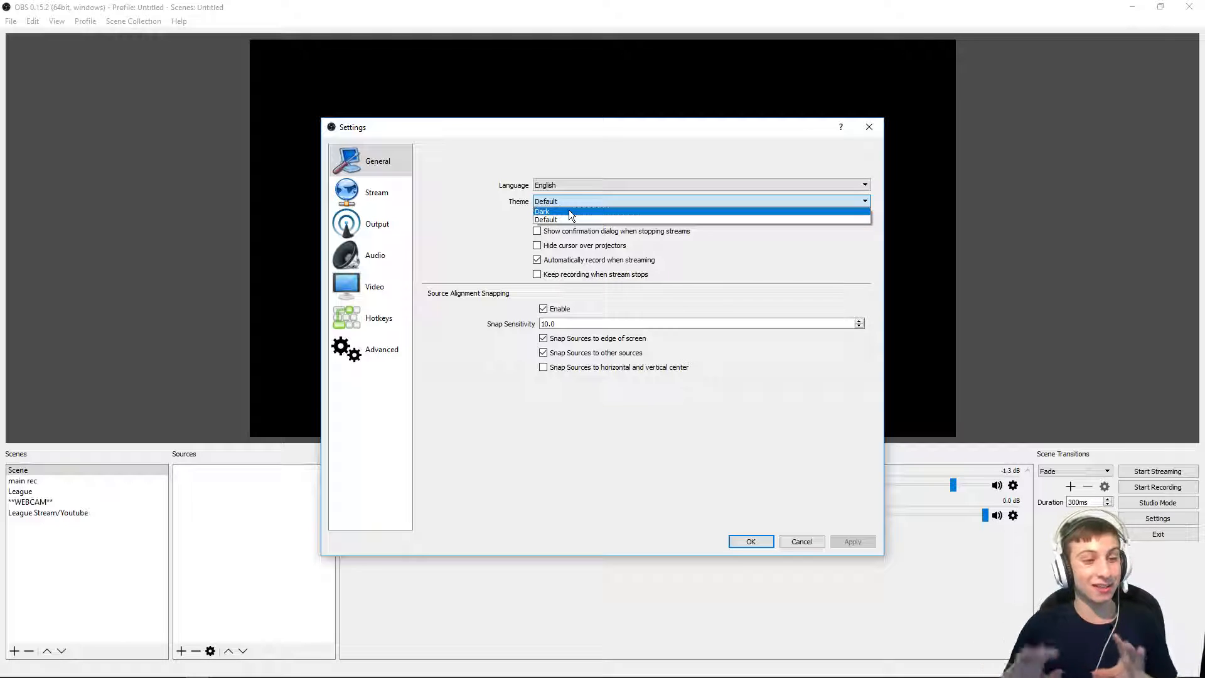
pyautogui.click(566, 211)
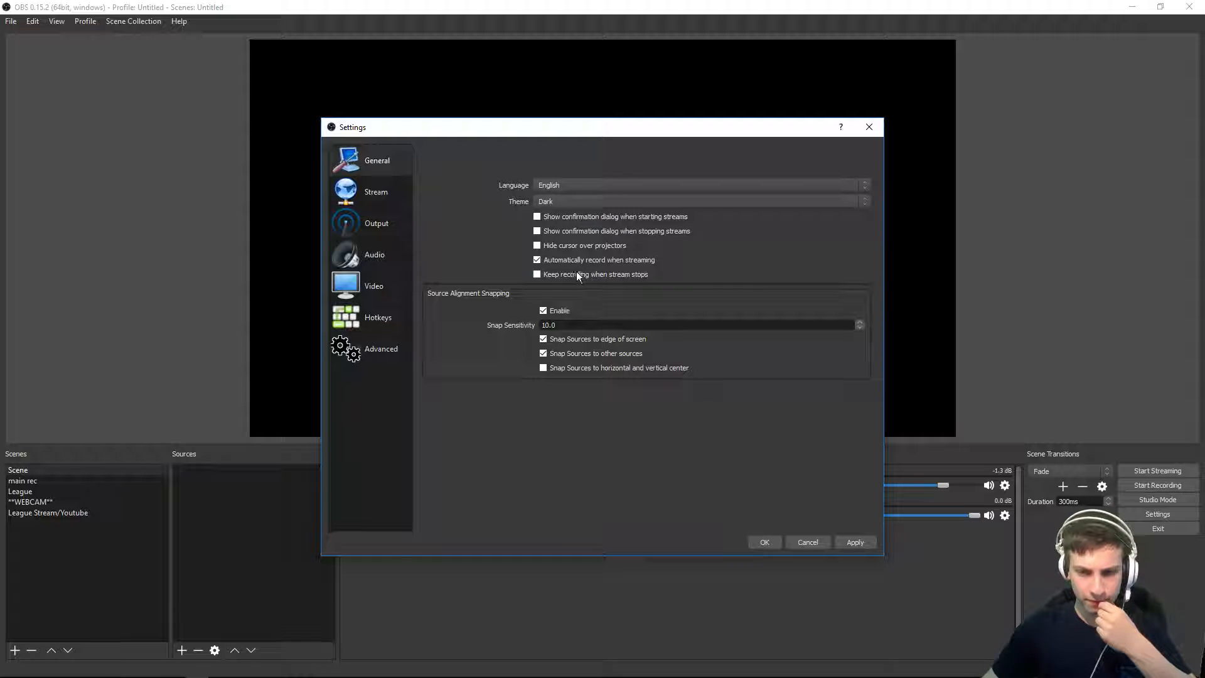
# Step: Turn off automatically recording when streaming and apply the general settings
pyautogui.click(537, 260)
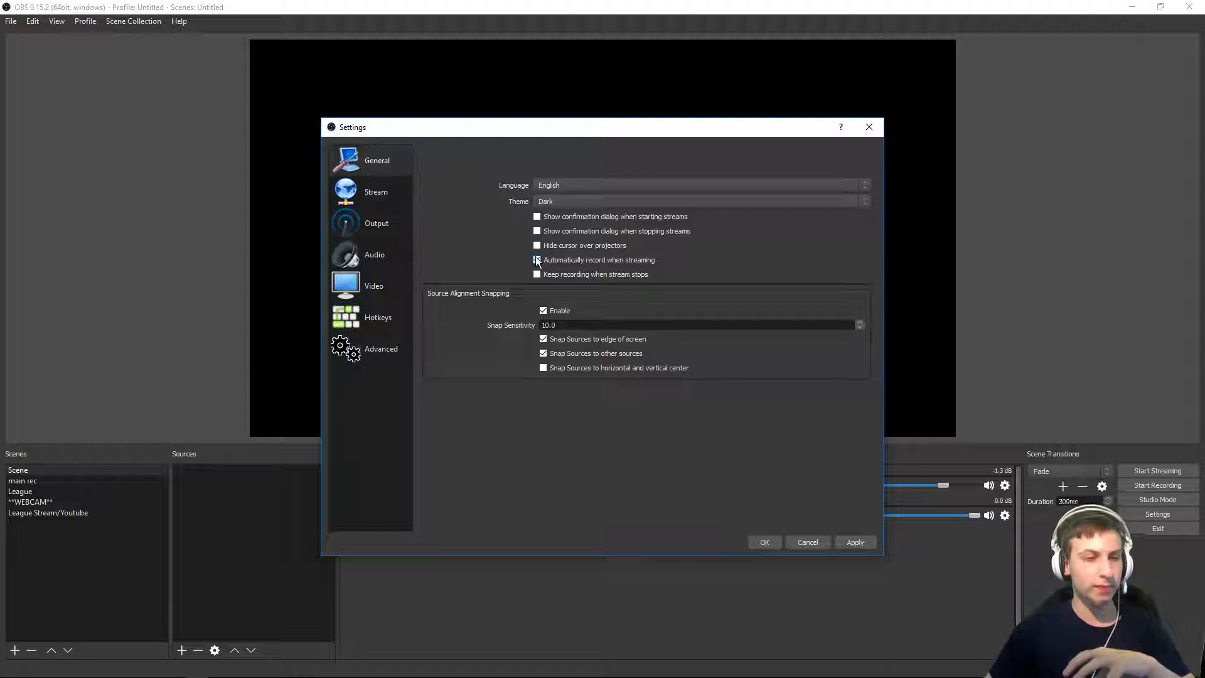
pyautogui.click(537, 260)
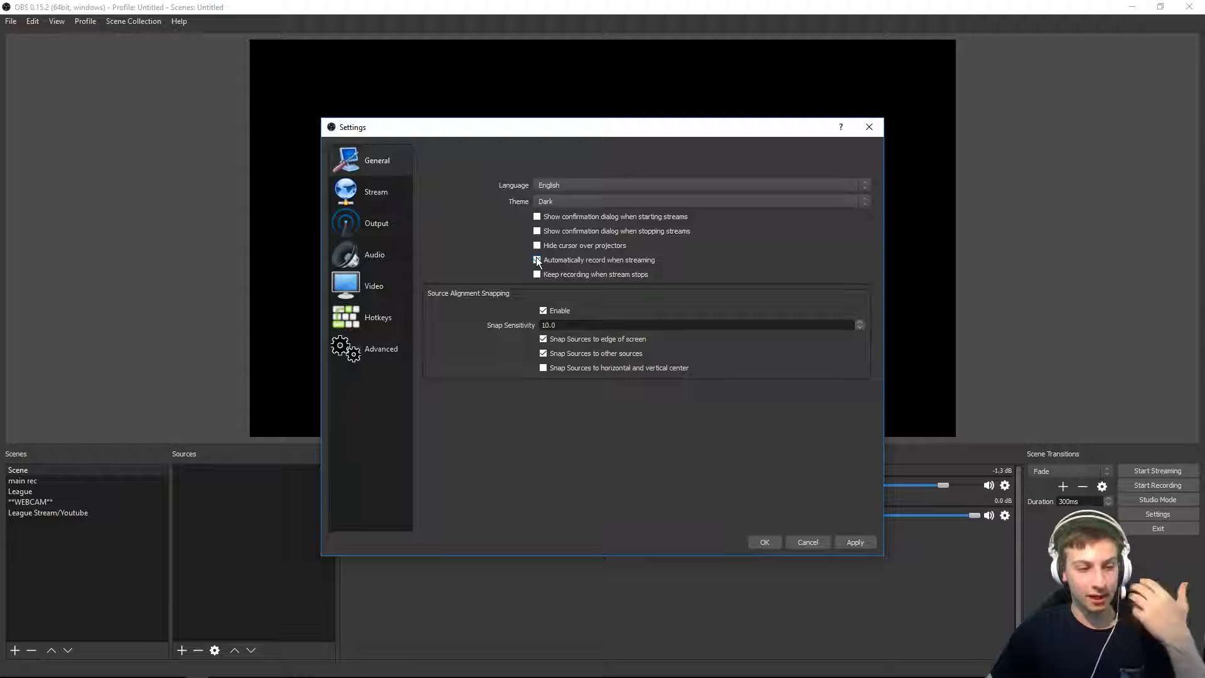
pyautogui.click(537, 260)
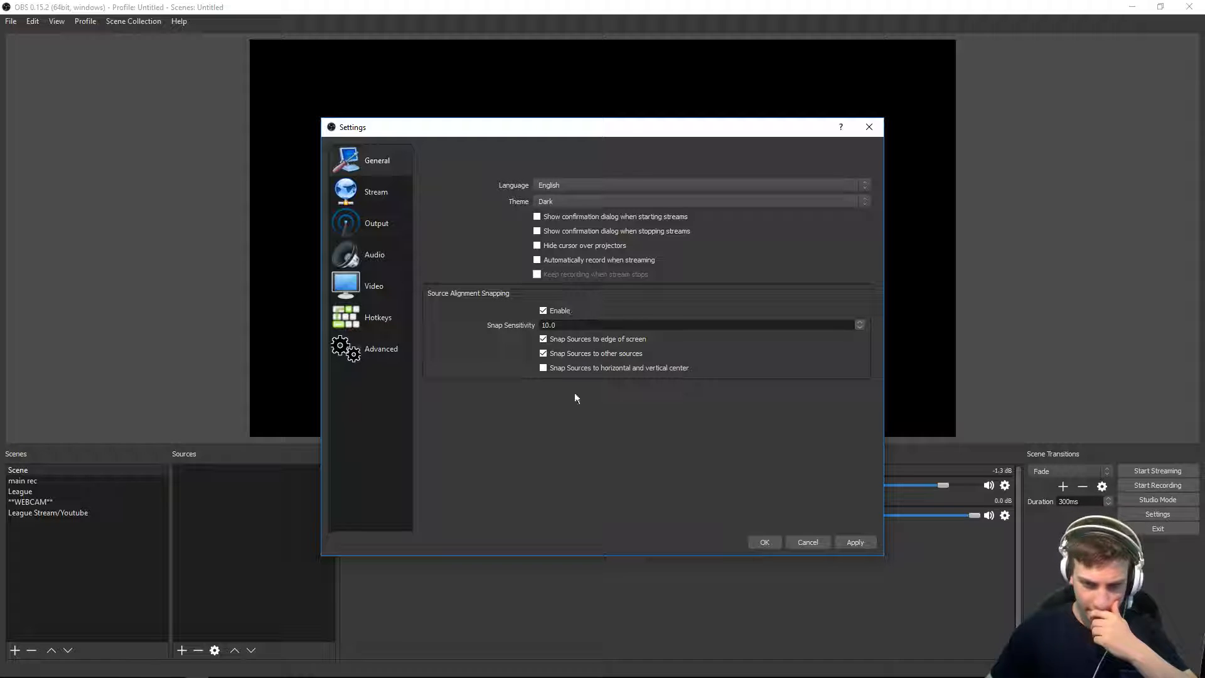
pyautogui.click(857, 544)
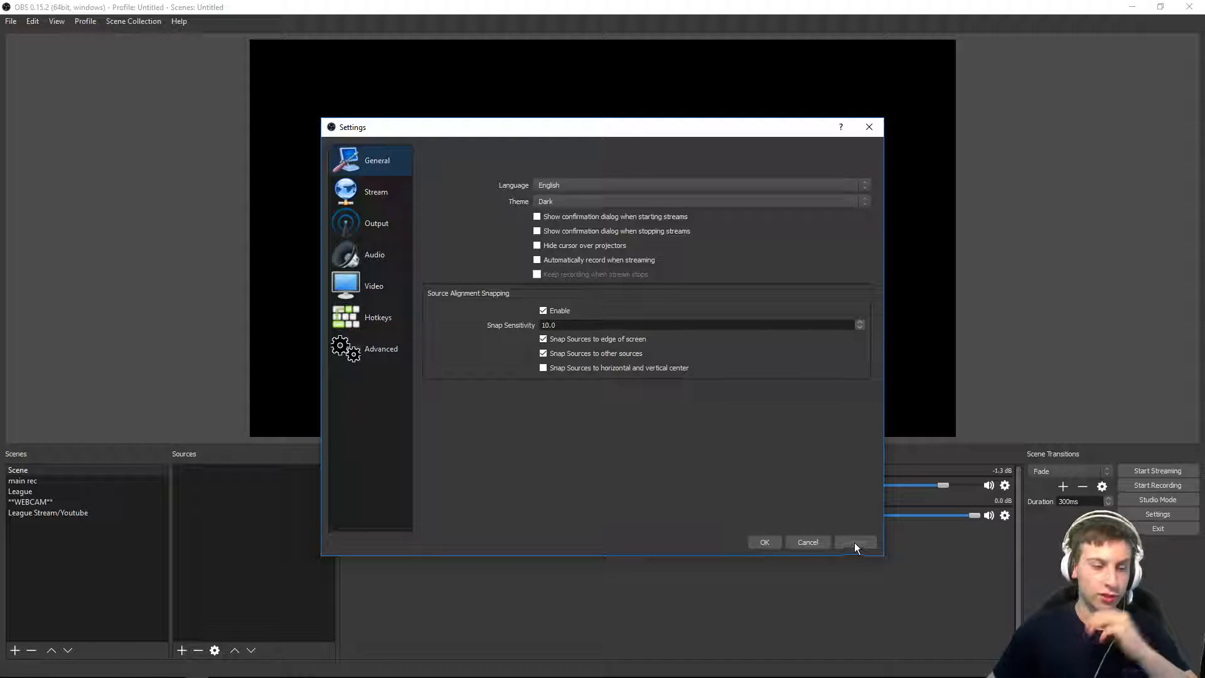
# Step: Open the Stream settings and choose Streaming Services with YouTube / YouTube Gaming as the service
pyautogui.click(375, 196)
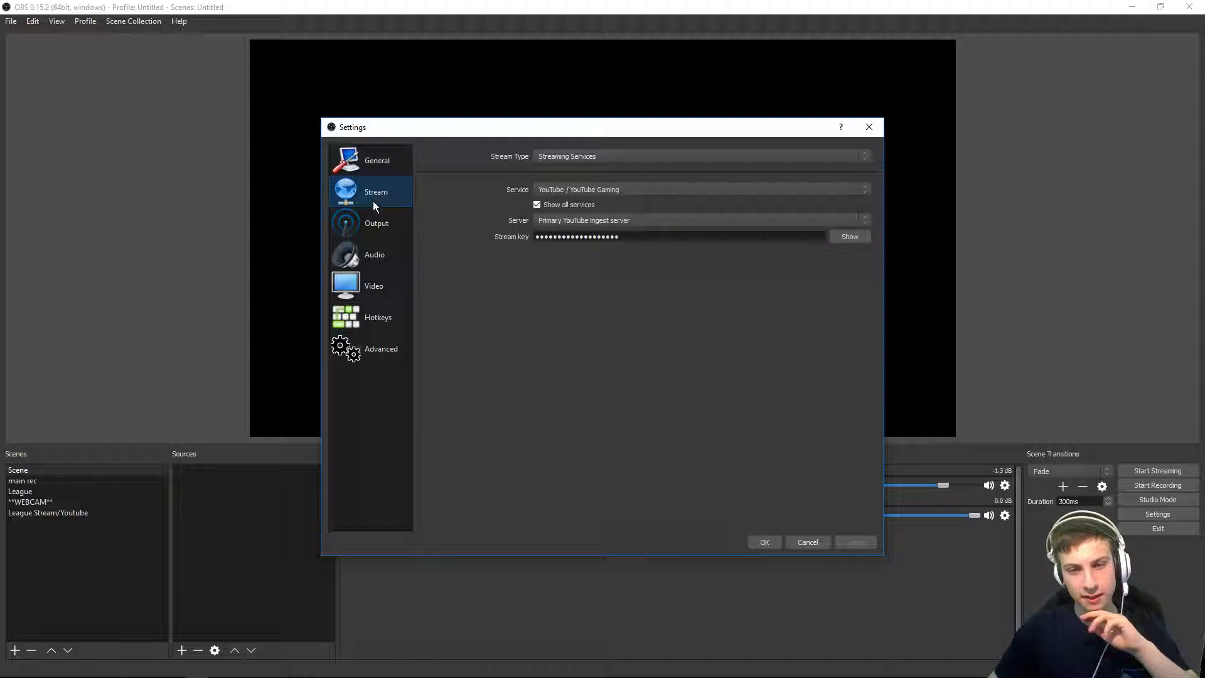
pyautogui.click(619, 157)
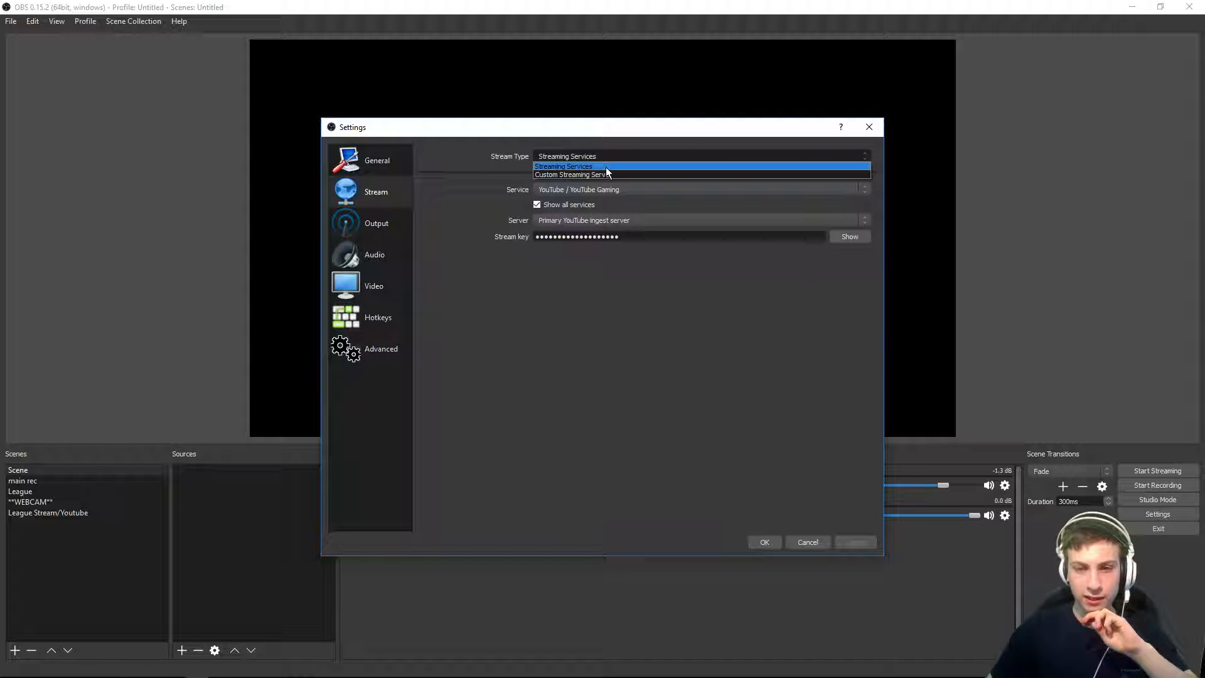
pyautogui.click(606, 167)
pyautogui.click(596, 189)
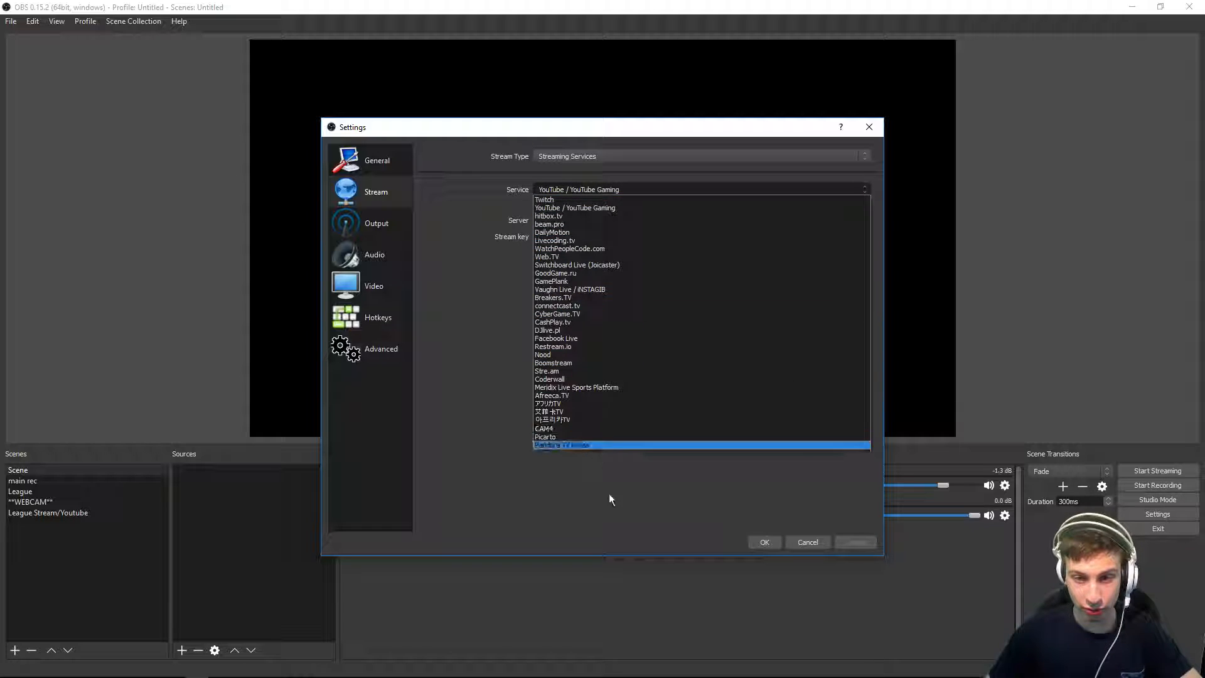
pyautogui.click(576, 208)
pyautogui.moveTo(632, 236); pyautogui.dragTo(540, 238)
pyautogui.click(616, 286)
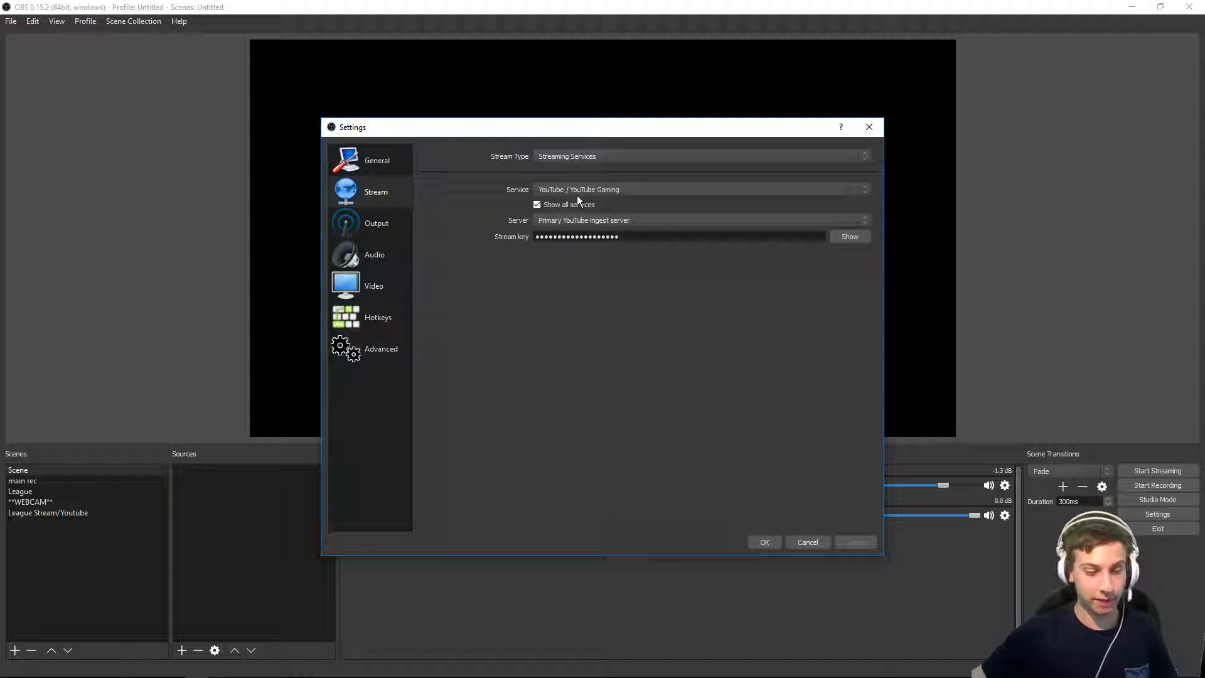
# Step: Open the Output settings and try the Advanced output mode before switching back to Simple
pyautogui.click(394, 219)
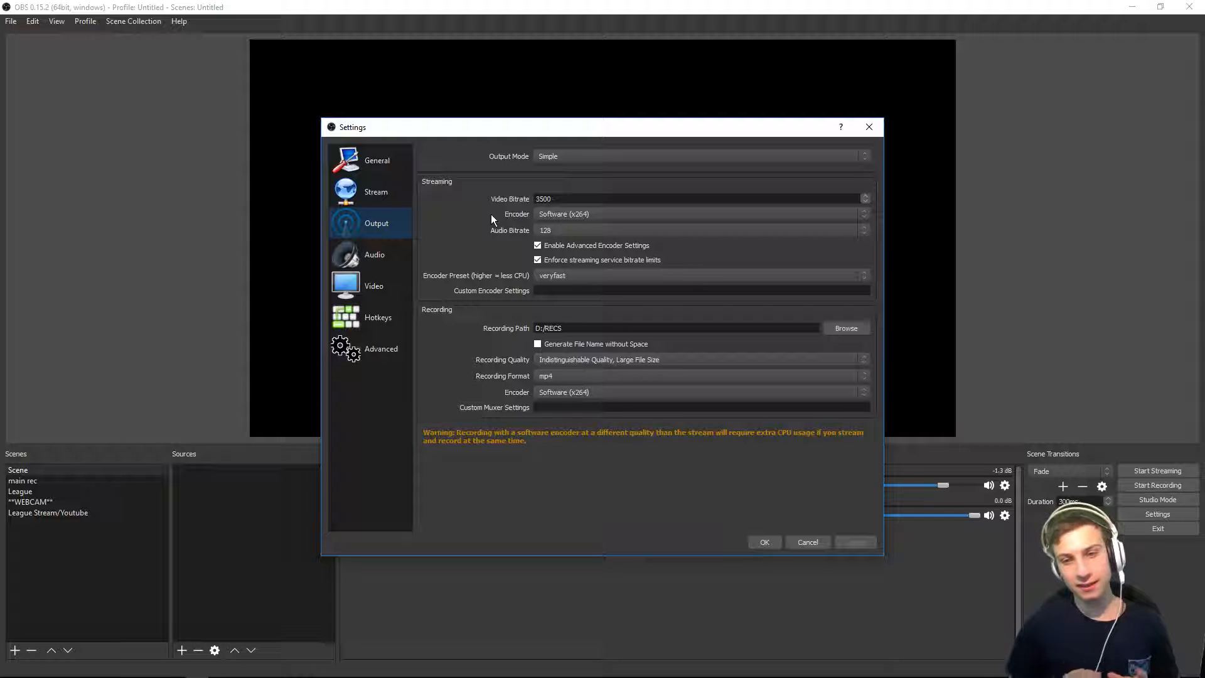
pyautogui.click(553, 152)
pyautogui.click(553, 172)
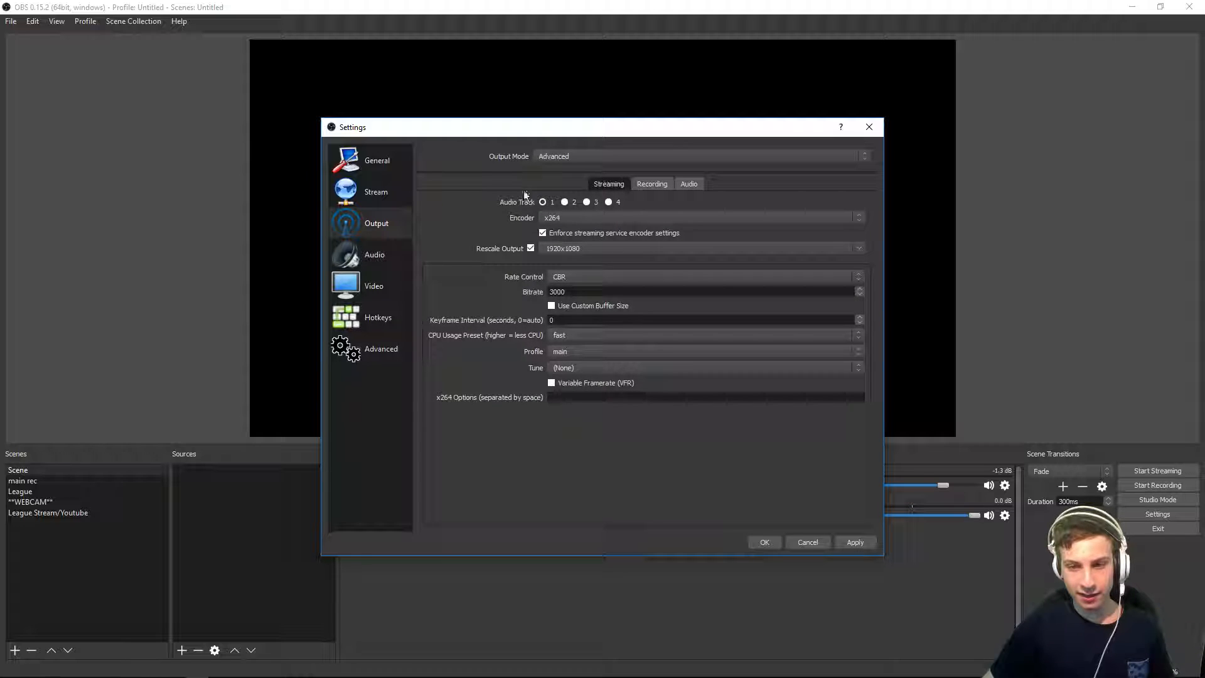
pyautogui.click(656, 184)
pyautogui.click(688, 183)
pyautogui.click(649, 185)
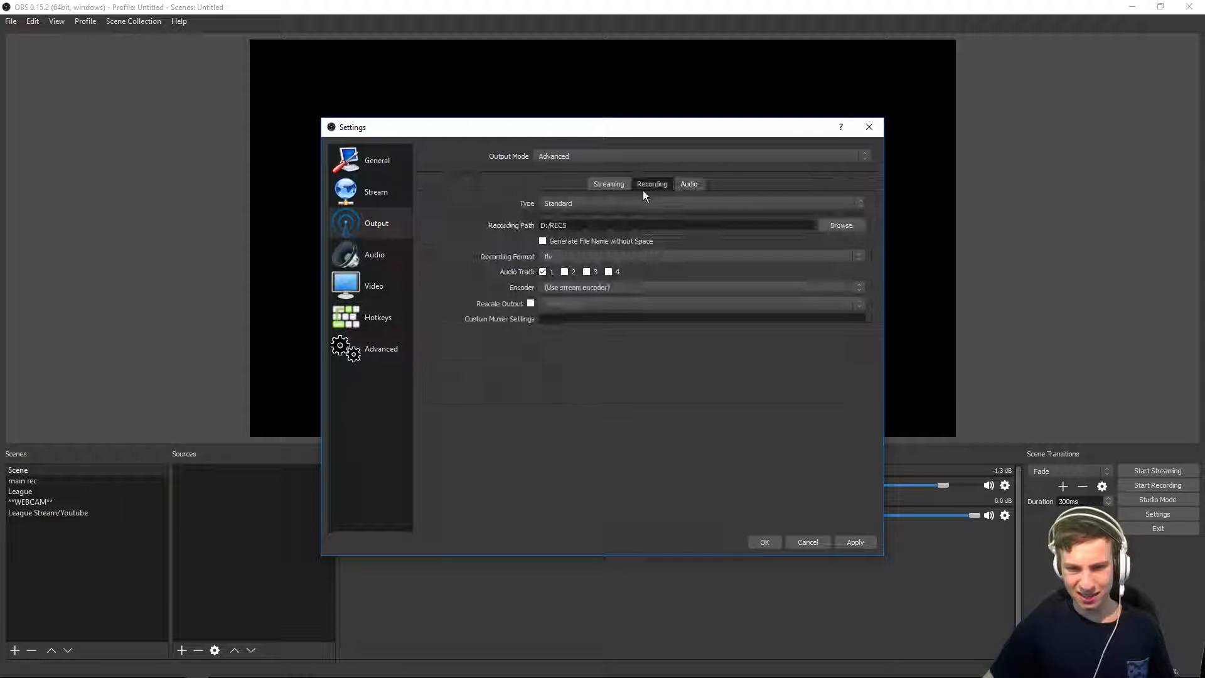
pyautogui.click(576, 156)
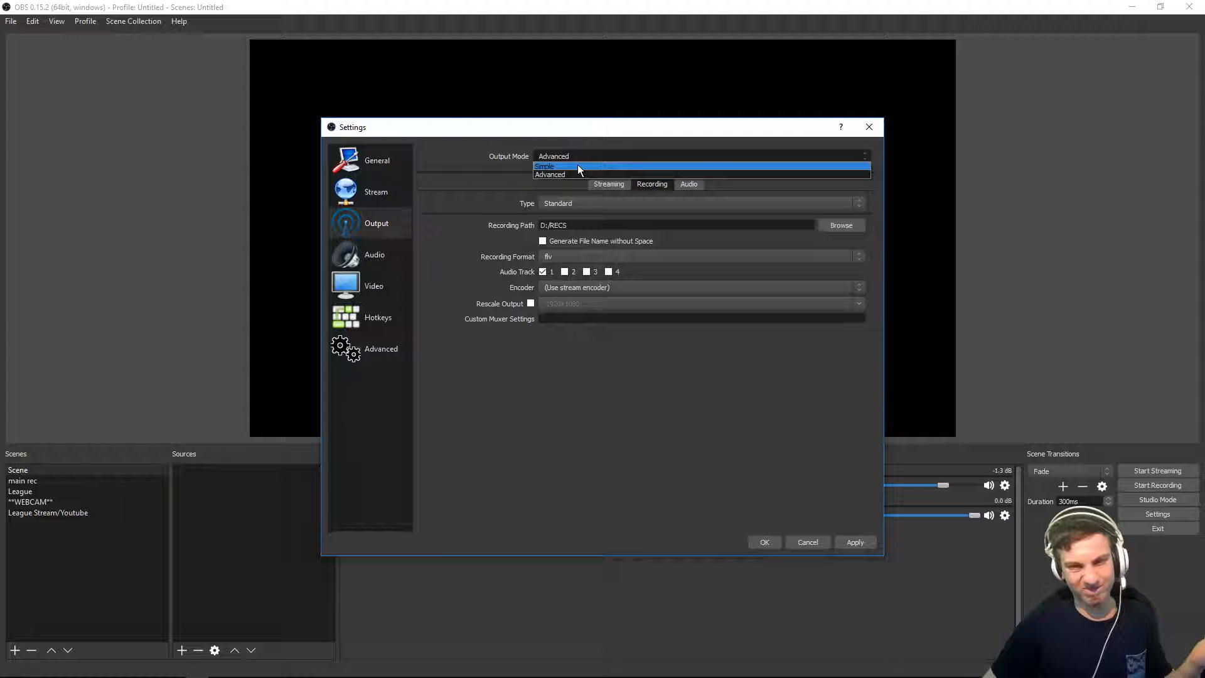
pyautogui.click(577, 166)
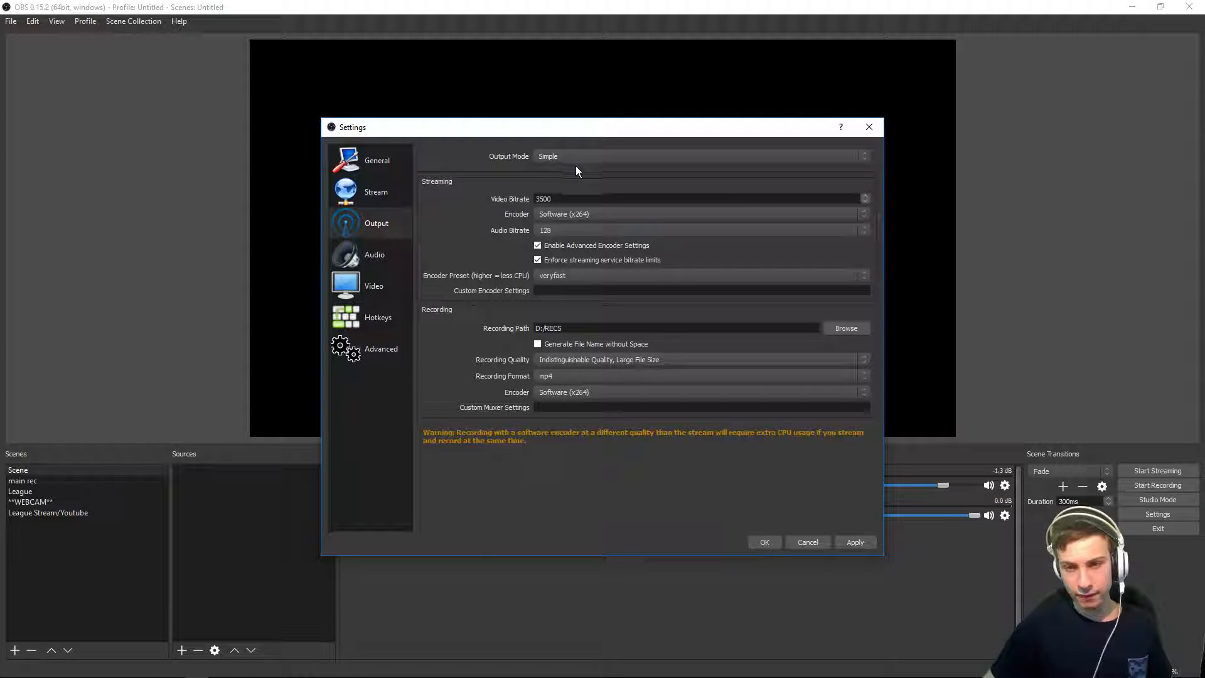
# Step: Review the streaming video bitrate, encoder, audio bitrate and encoder preset options in the Output settings
pyautogui.click(575, 200)
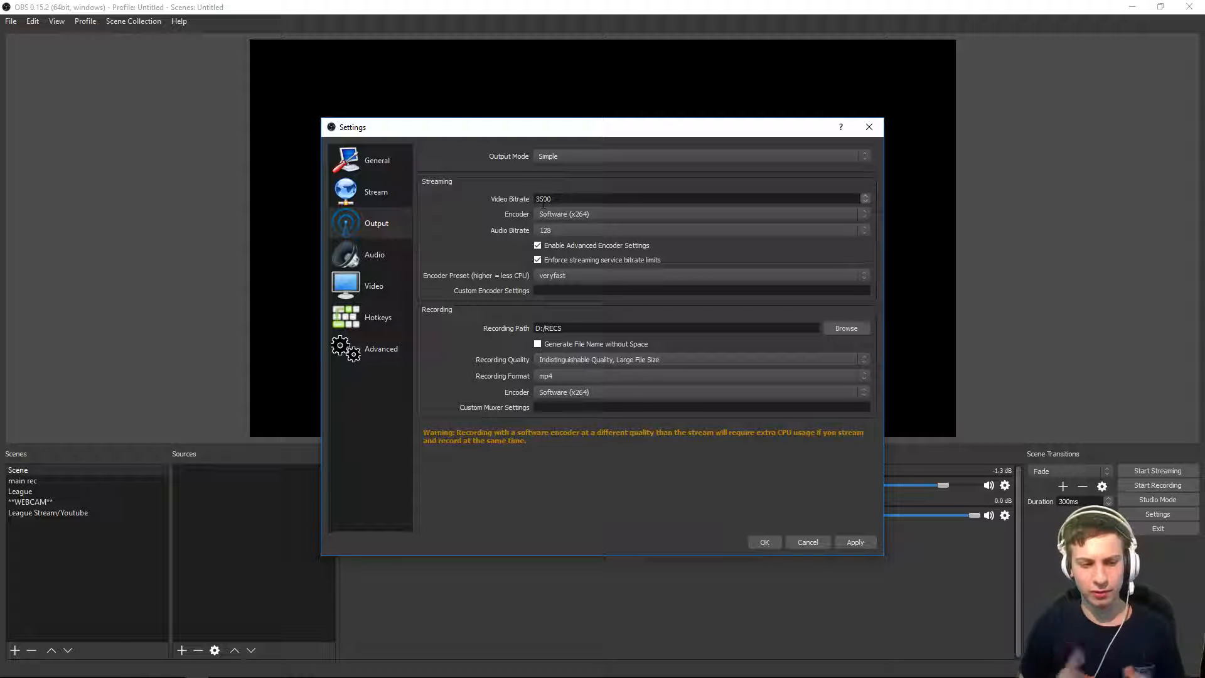
pyautogui.moveTo(557, 197); pyautogui.dragTo(536, 200)
pyautogui.click(561, 197)
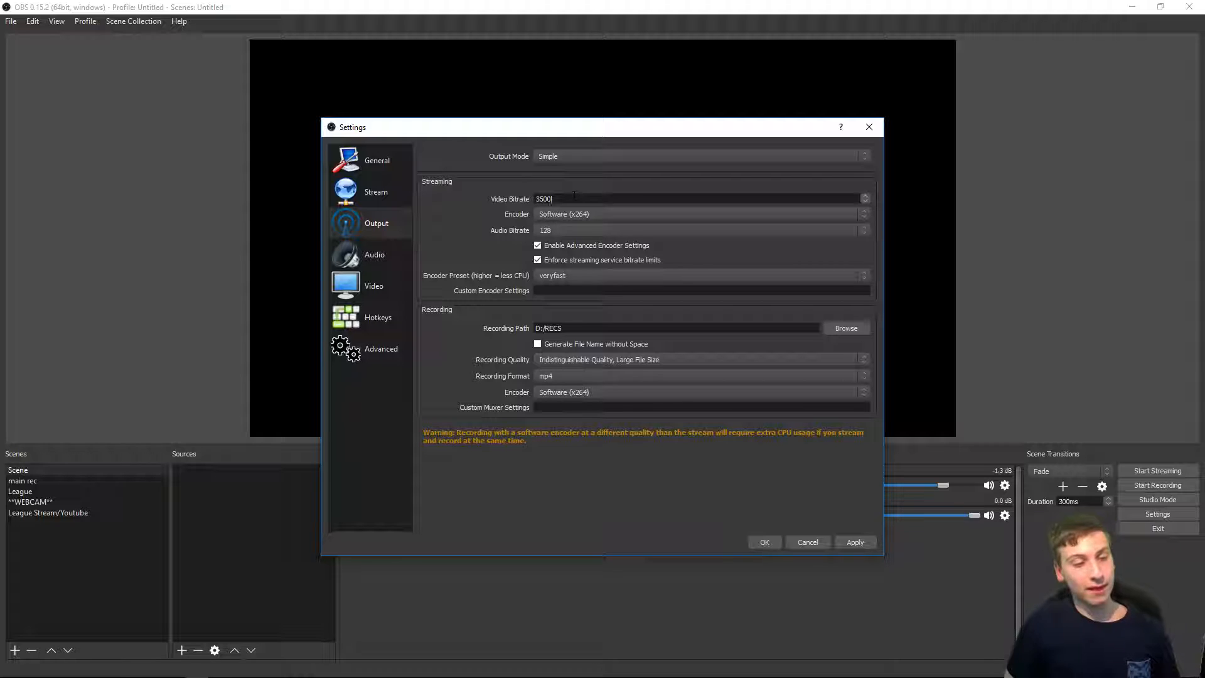
pyautogui.moveTo(574, 196); pyautogui.dragTo(492, 189)
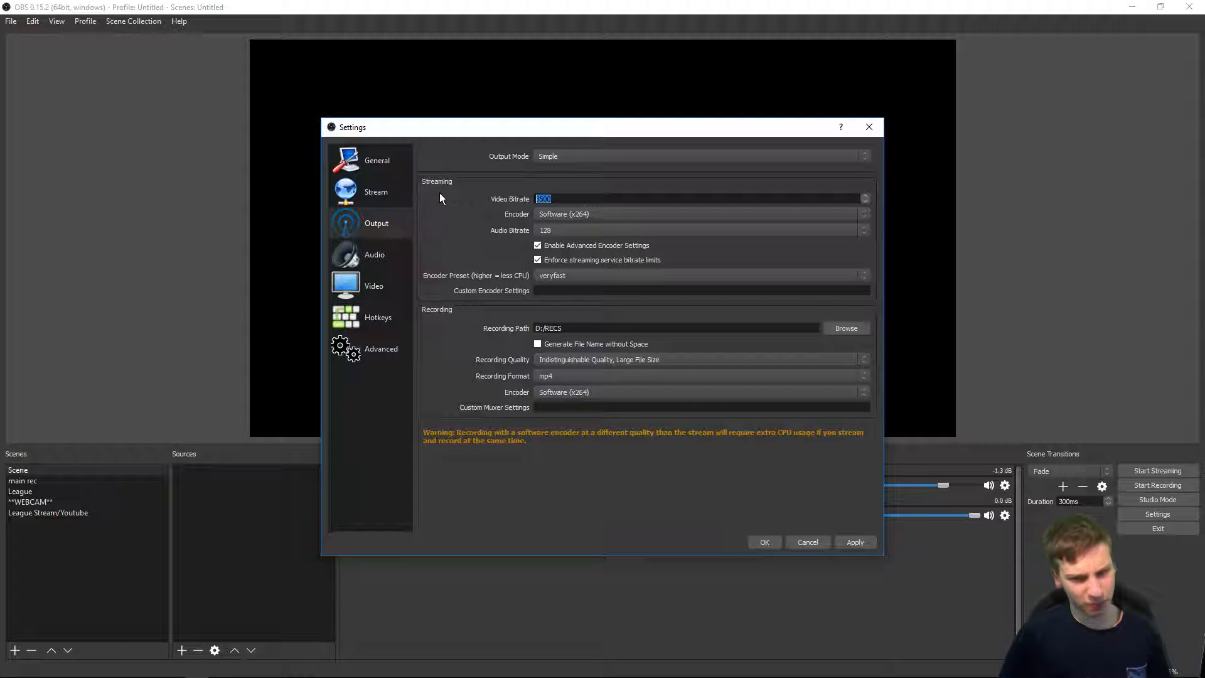
pyautogui.click(556, 211)
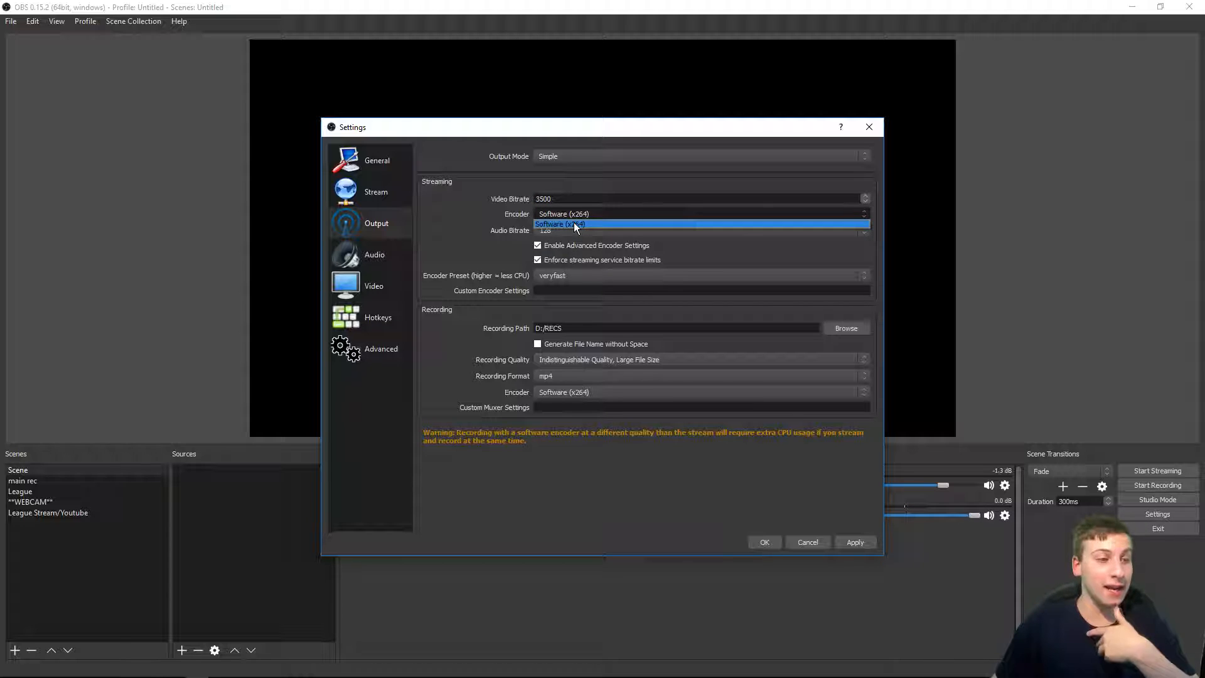
pyautogui.click(576, 224)
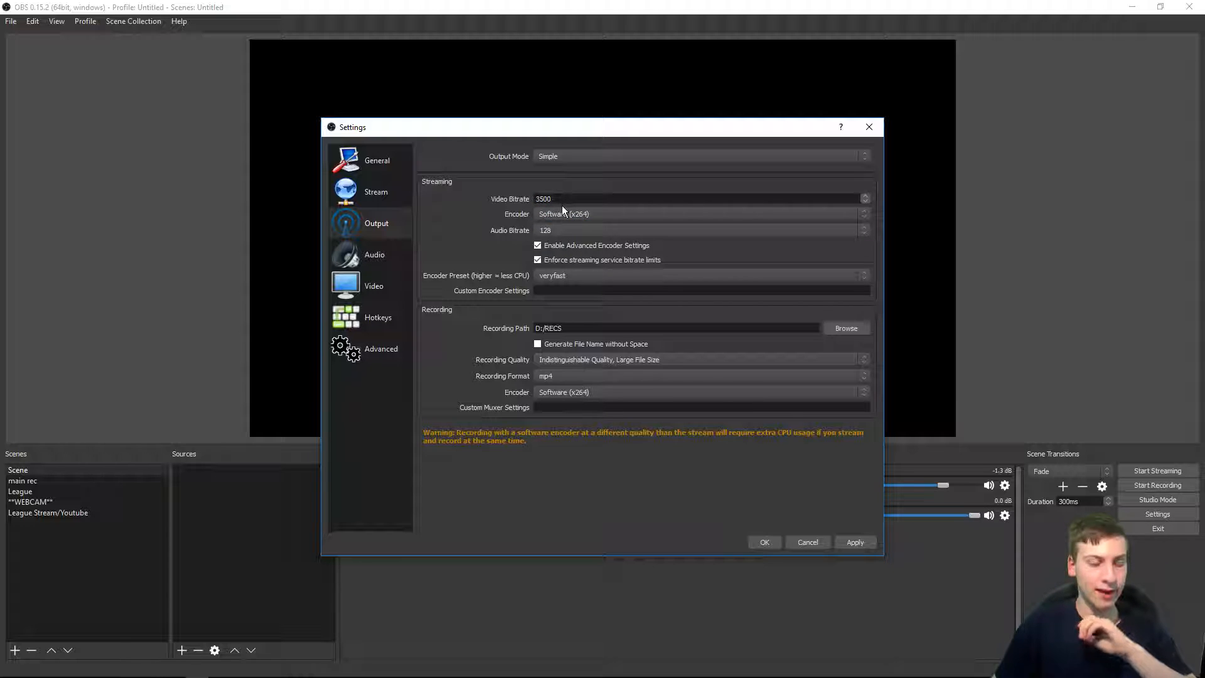
pyautogui.click(559, 212)
pyautogui.click(563, 225)
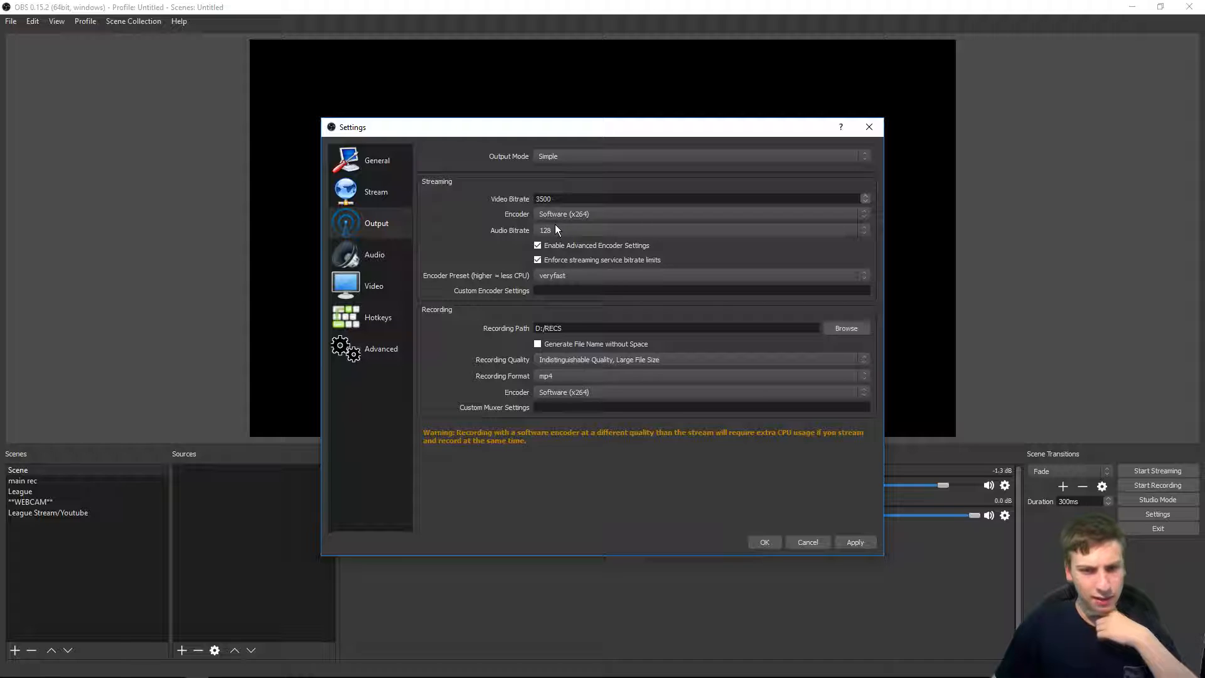
pyautogui.click(556, 229)
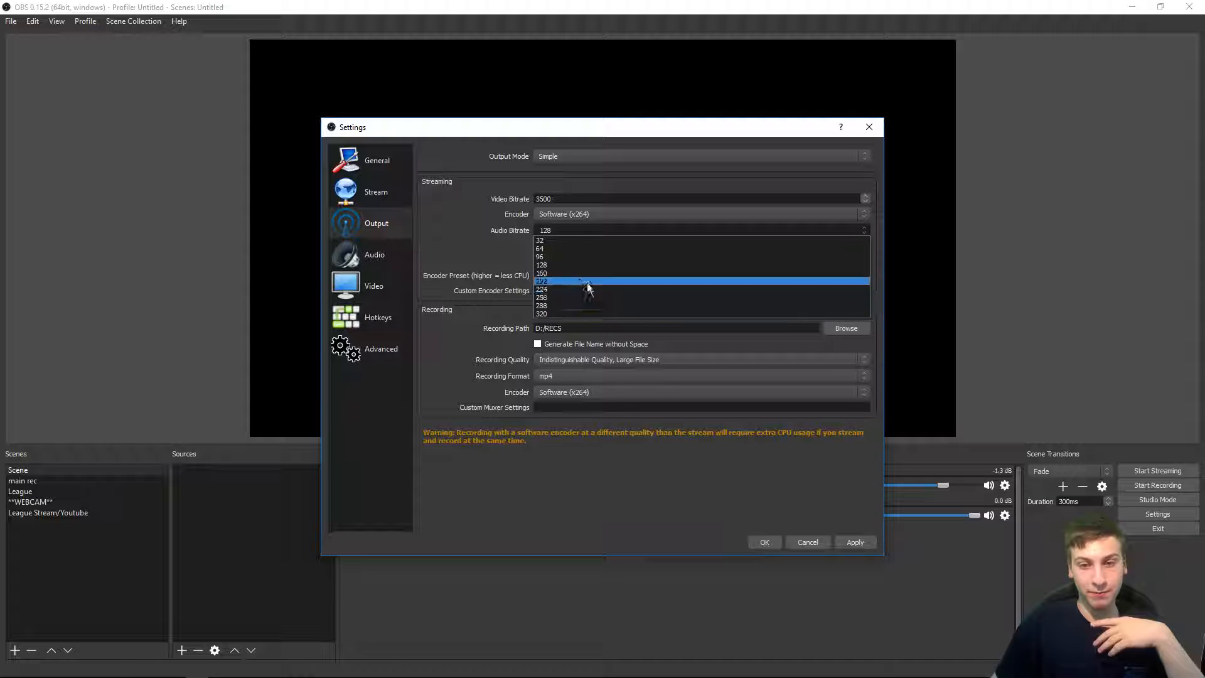
pyautogui.click(576, 230)
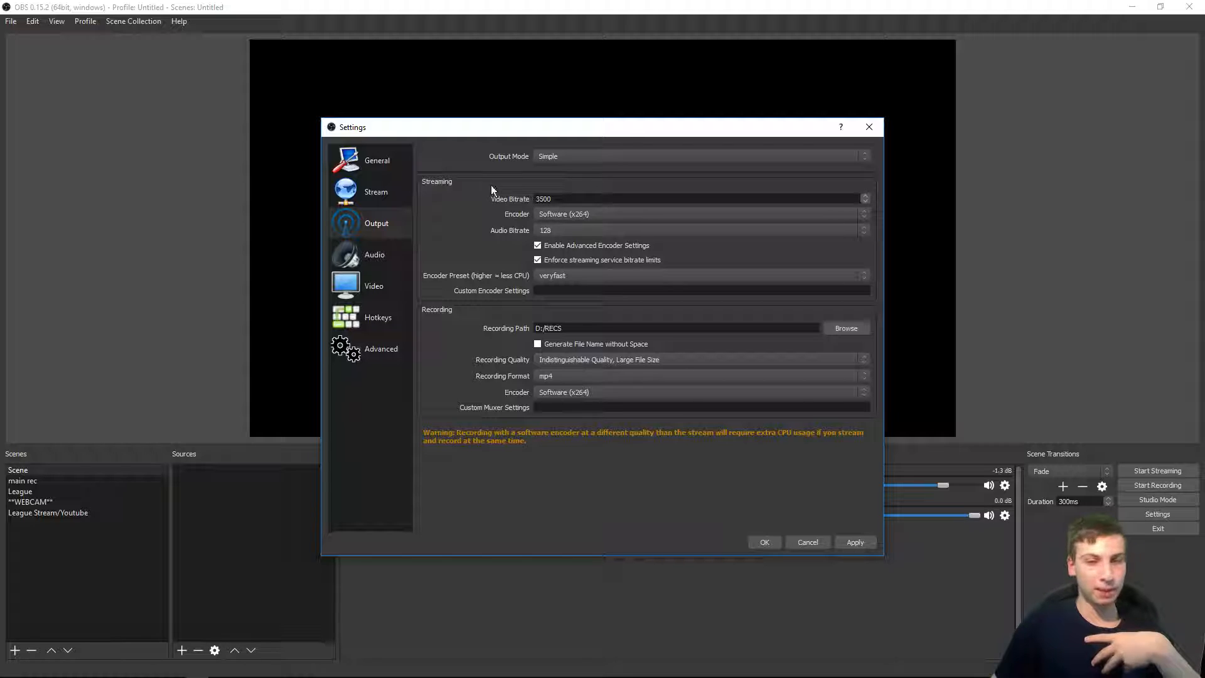
pyautogui.click(553, 275)
pyautogui.click(553, 278)
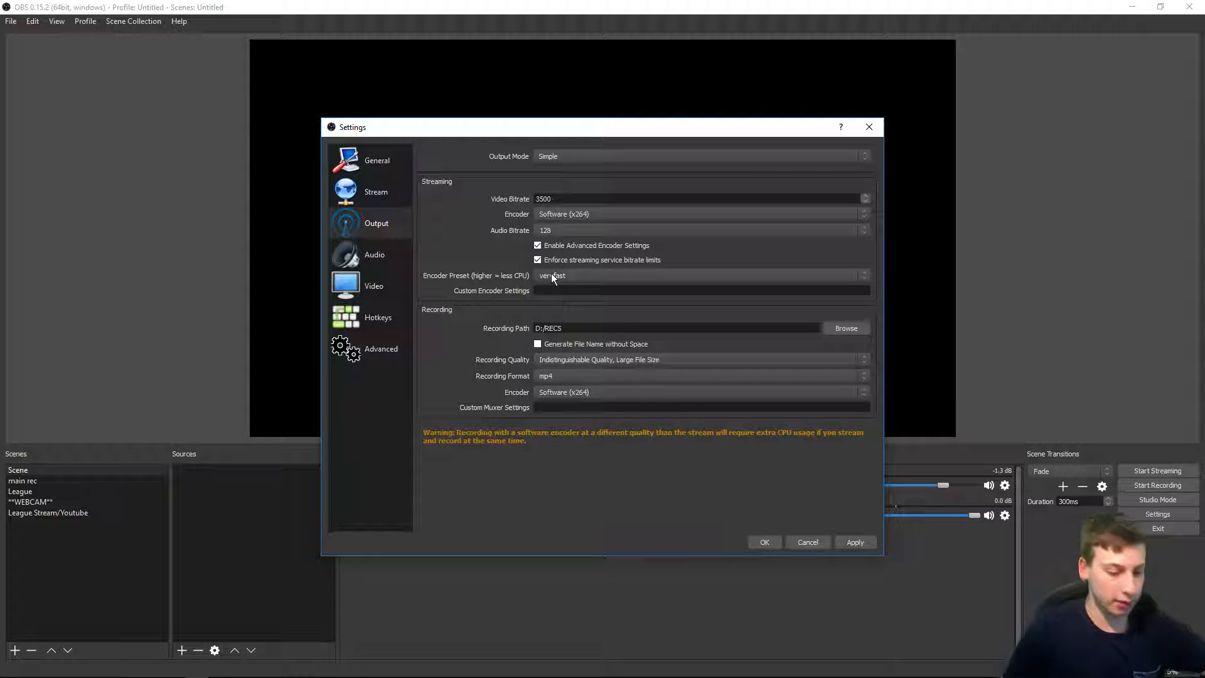
# Step: Open Task Manager and view the CPU details in its performance section
pyautogui.hotkey('ctrl', 'shift', 'Escape')
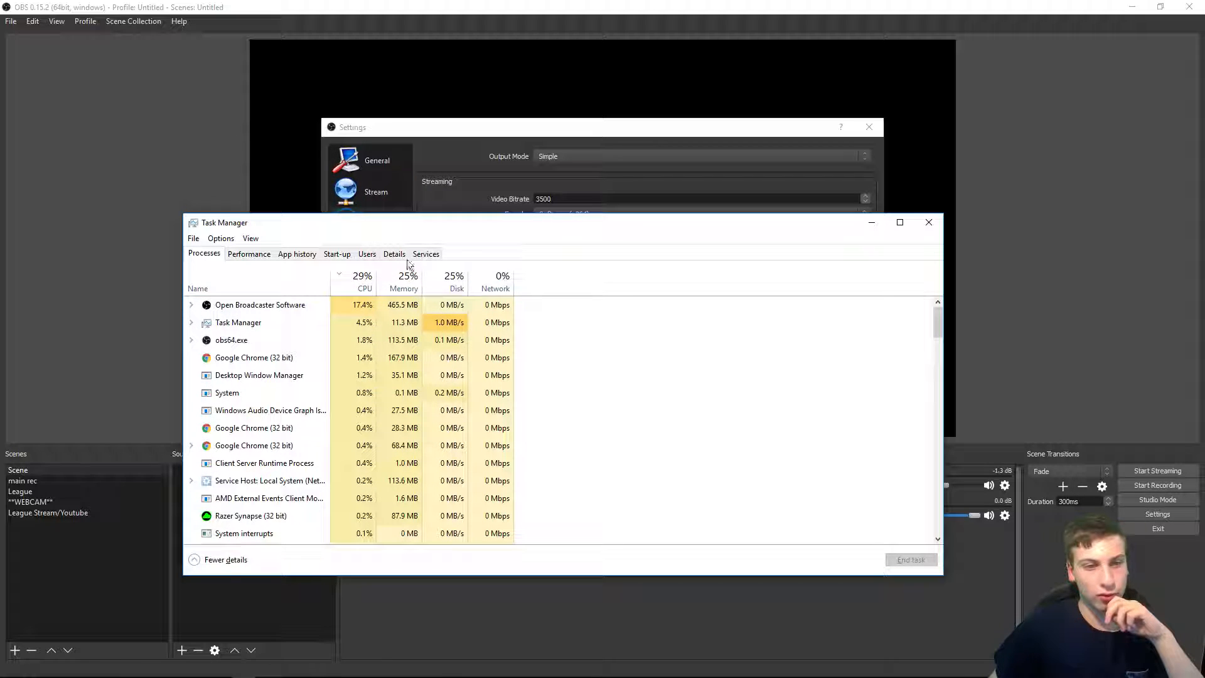
pyautogui.click(366, 255)
pyautogui.click(342, 254)
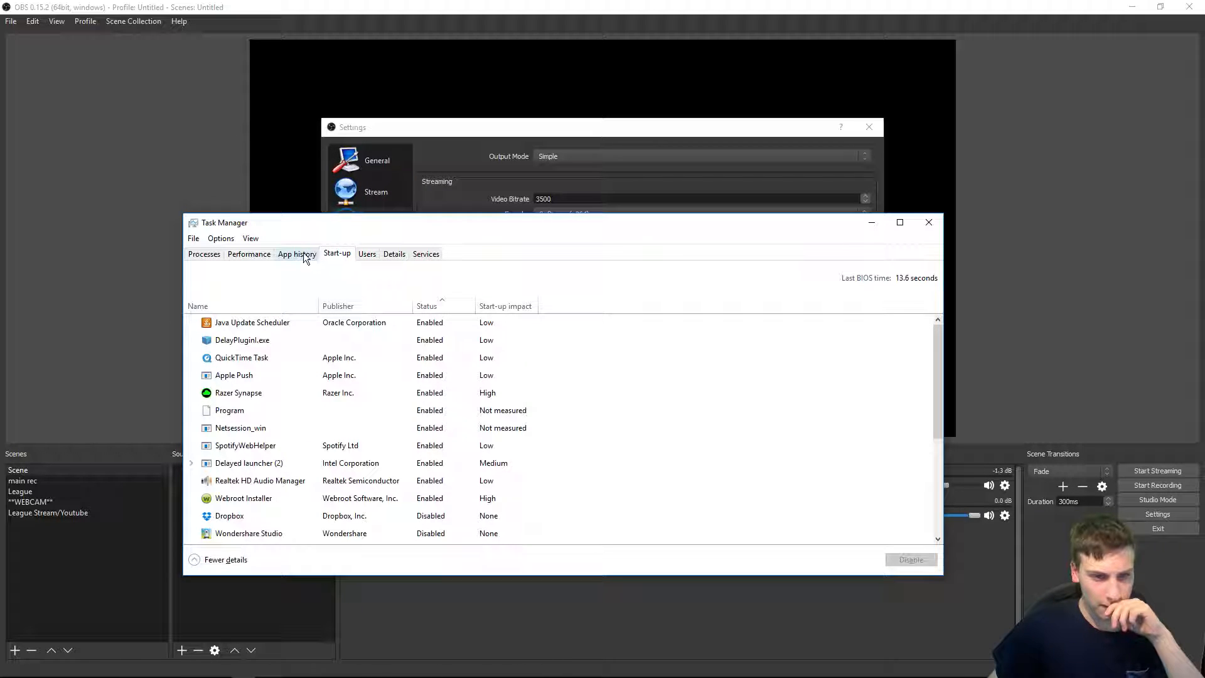
pyautogui.click(268, 253)
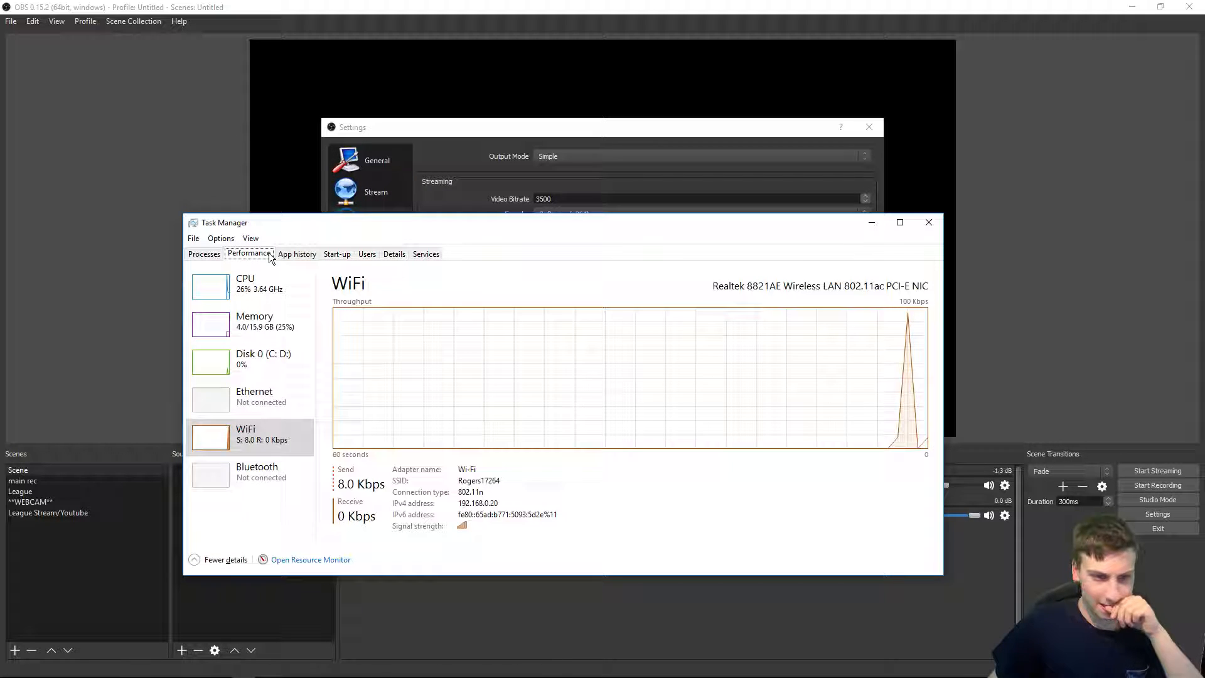
pyautogui.click(287, 288)
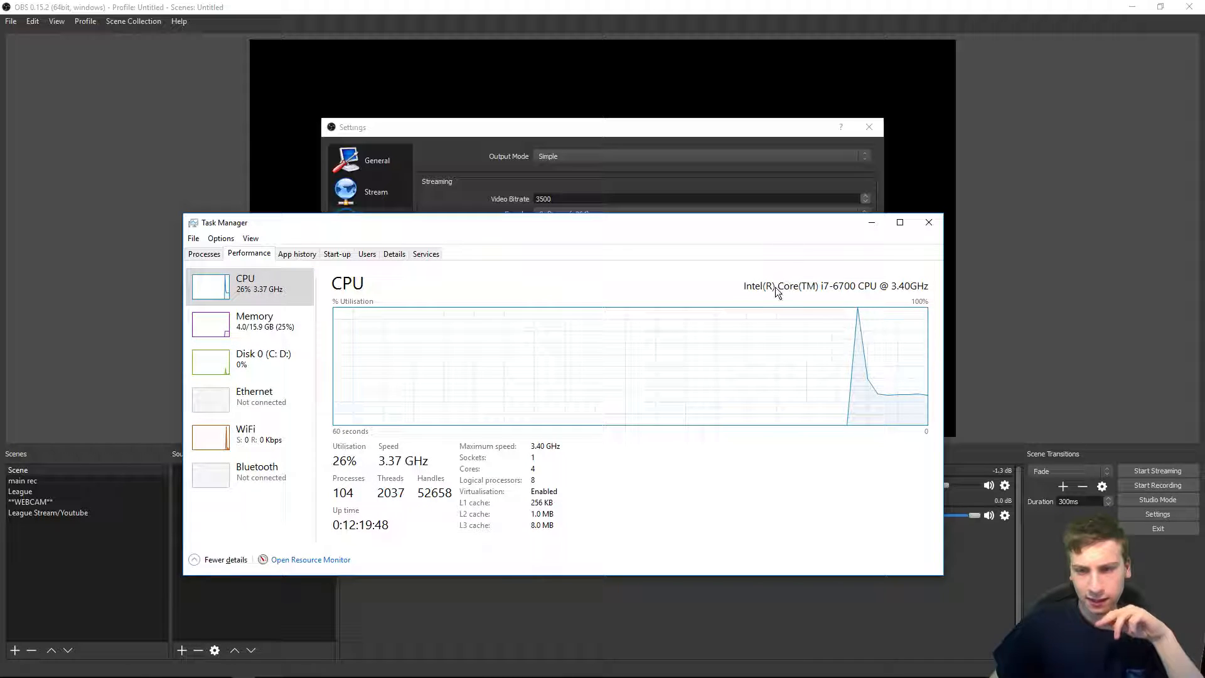
# Step: Close Task Manager and try the faster and superfast encoder presets before returning the preset to veryfast
pyautogui.click(934, 223)
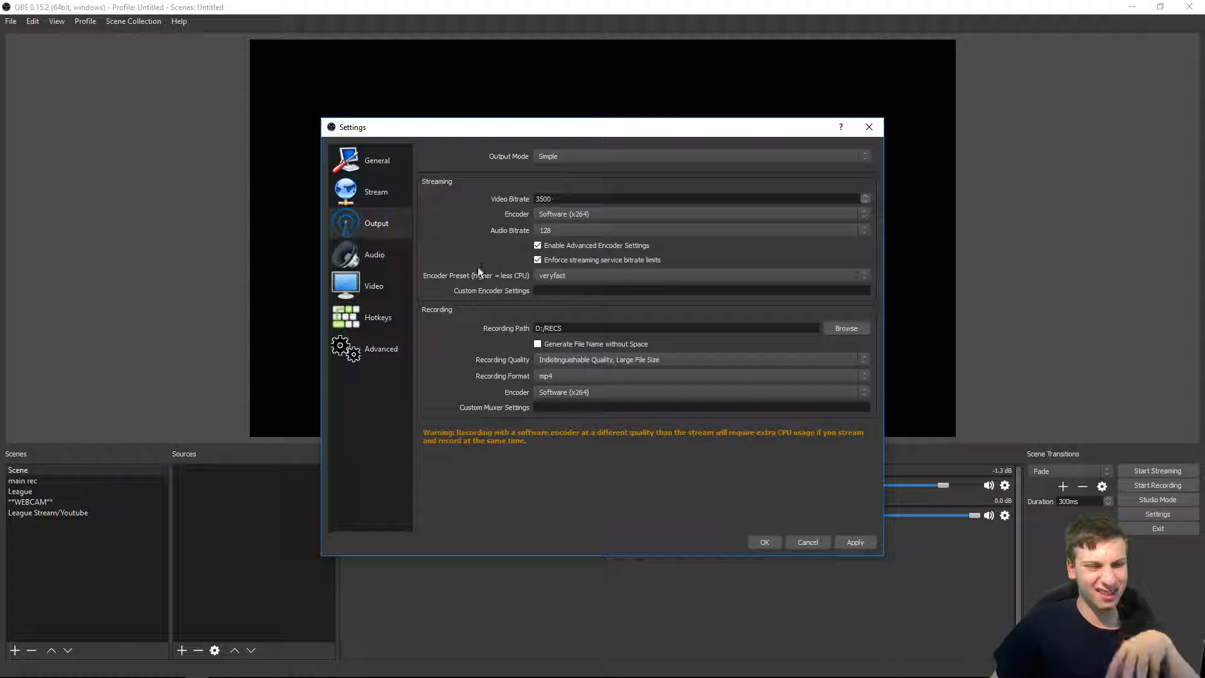
pyautogui.click(583, 278)
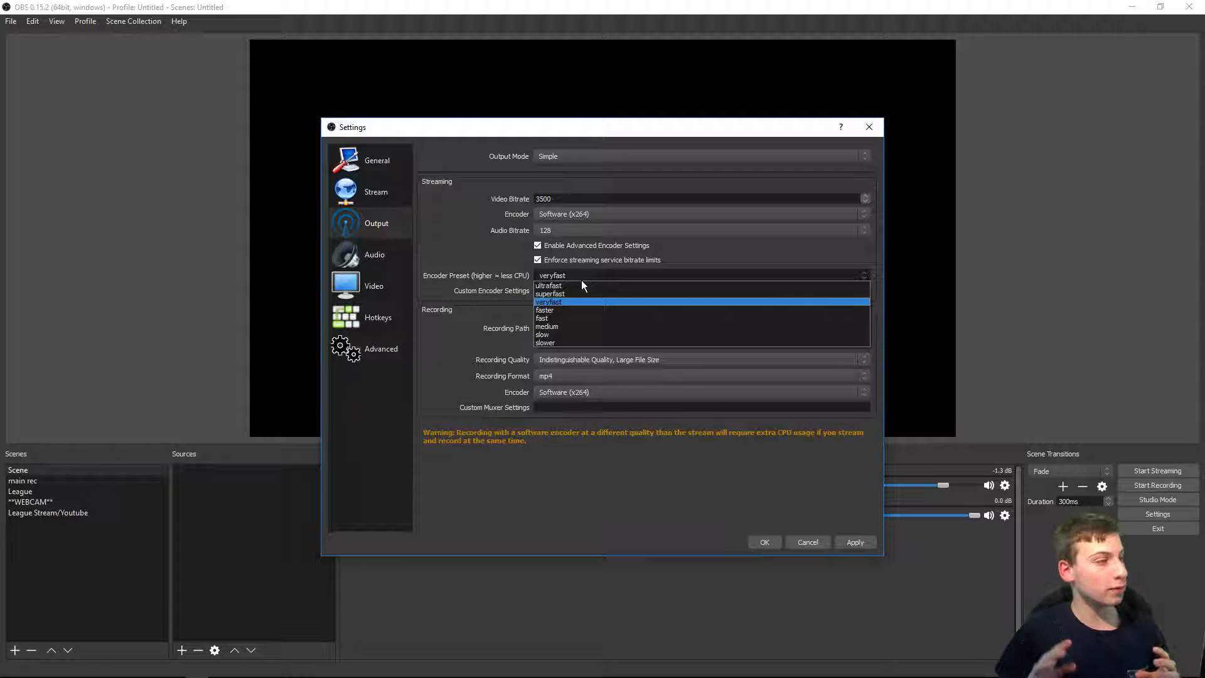
pyautogui.click(628, 301)
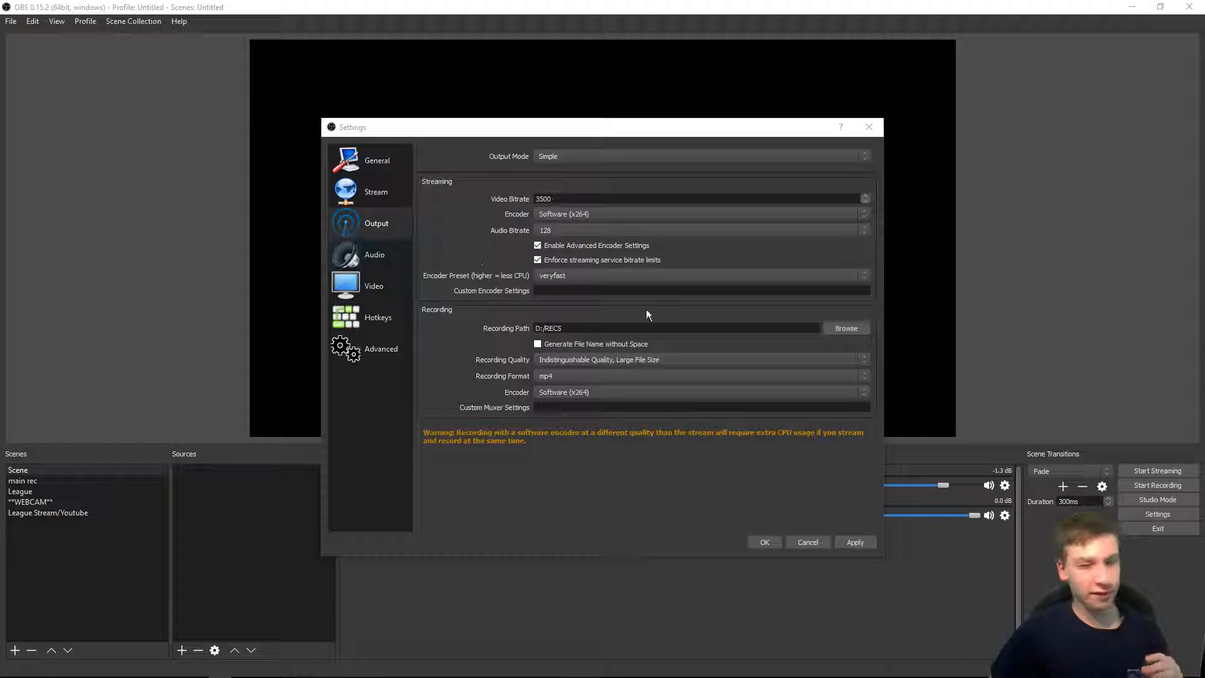
pyautogui.click(619, 281)
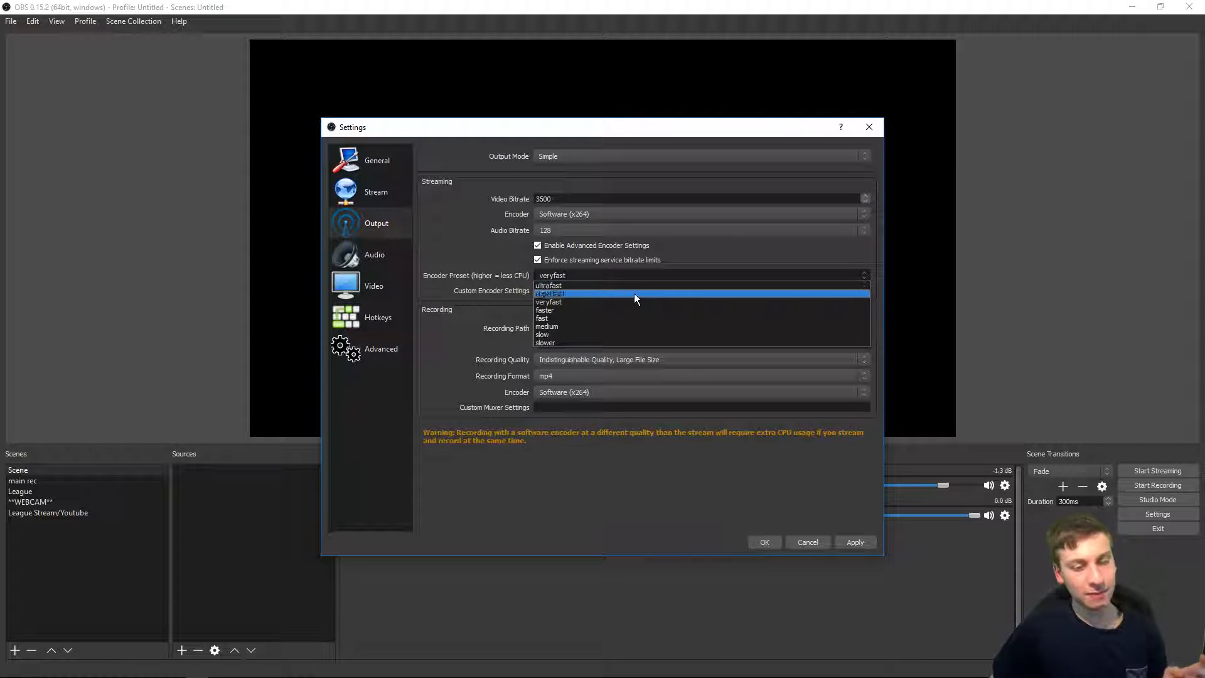
pyautogui.click(611, 310)
pyautogui.click(592, 273)
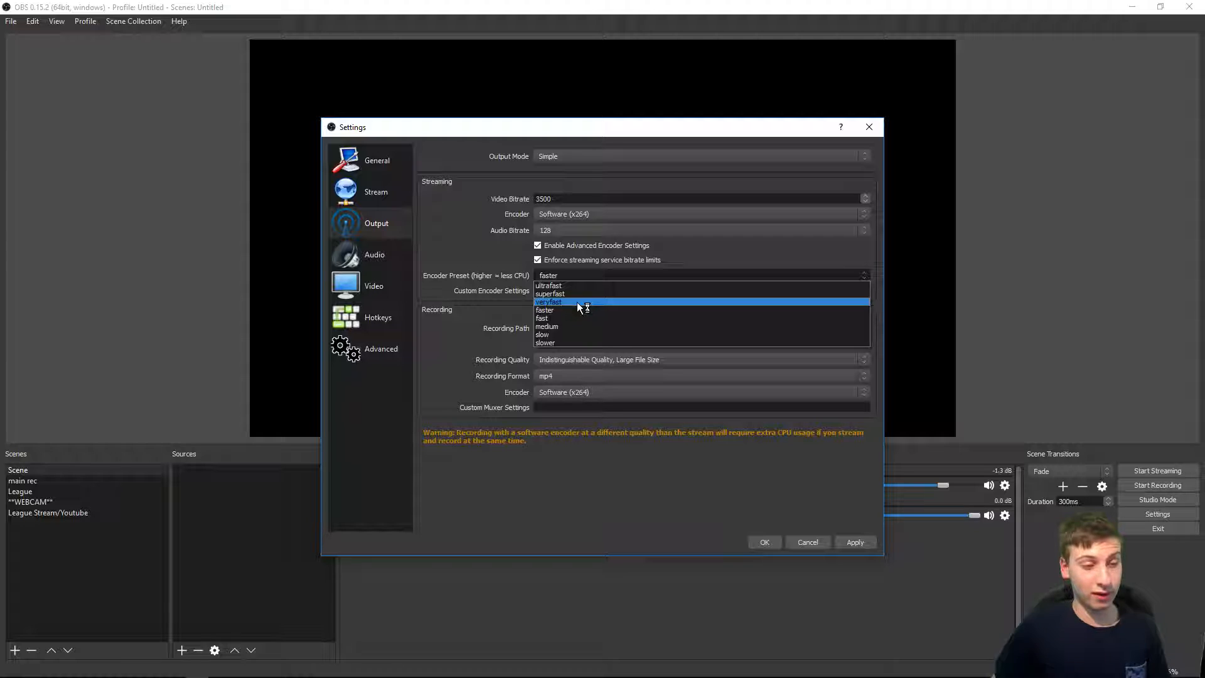
pyautogui.click(570, 292)
pyautogui.click(569, 274)
pyautogui.click(578, 302)
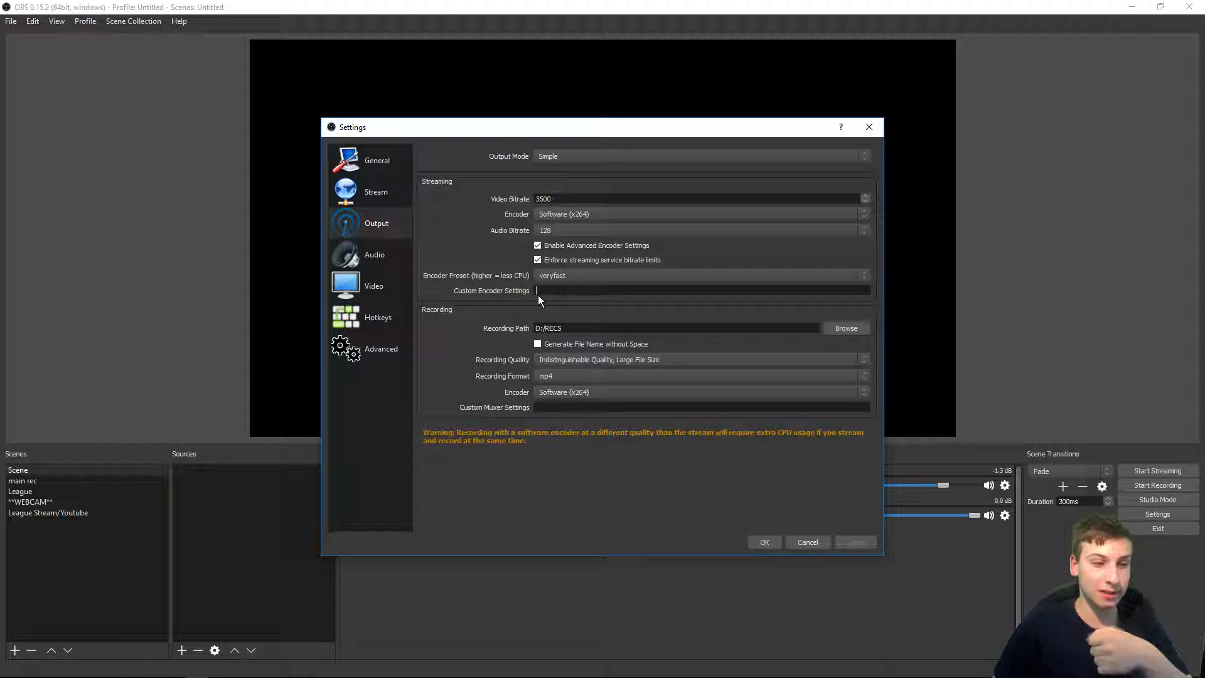
# Step: Set the recording path to the RECS folder on the RECS and GAMES (D:) drive
pyautogui.moveTo(576, 327); pyautogui.dragTo(535, 328)
pyautogui.click(576, 327)
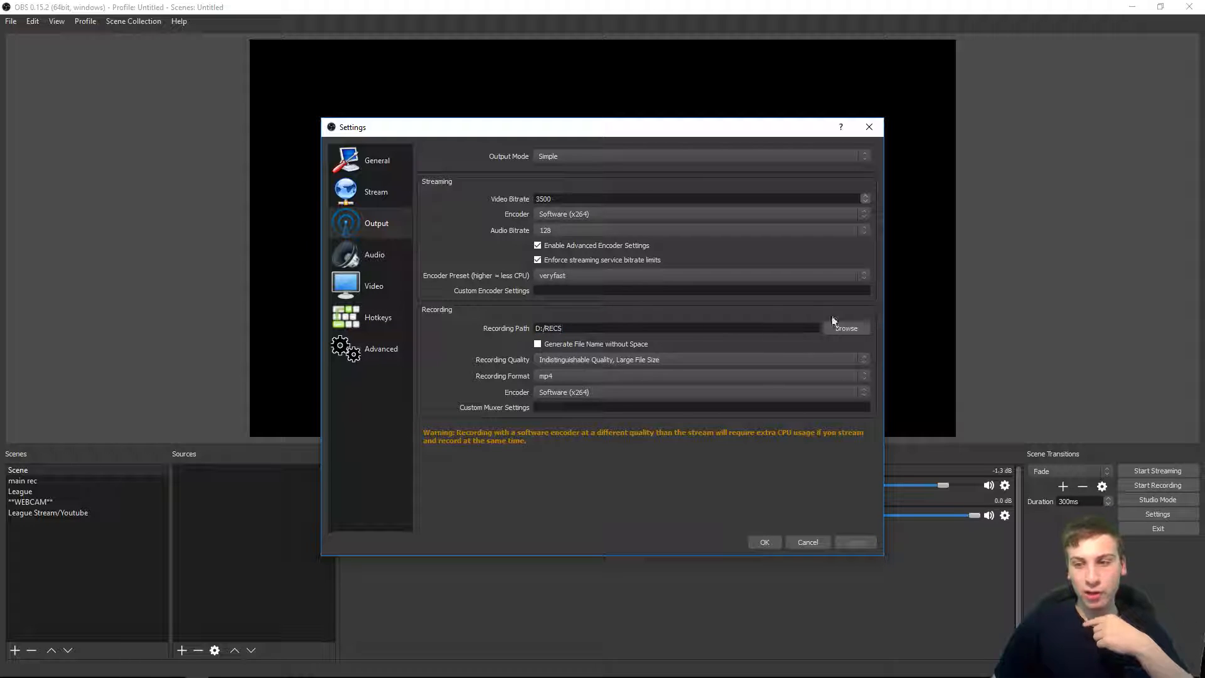
pyautogui.click(846, 328)
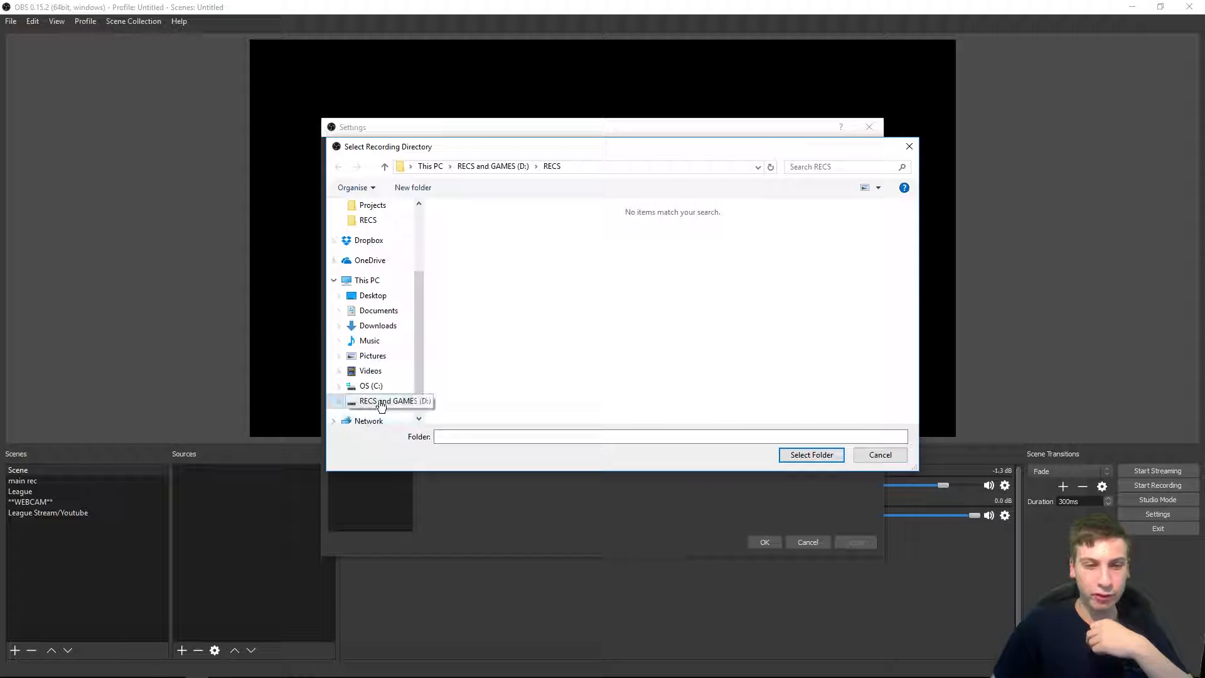
pyautogui.click(386, 400)
pyautogui.scroll(-10, 524, 279)
pyautogui.click(499, 233)
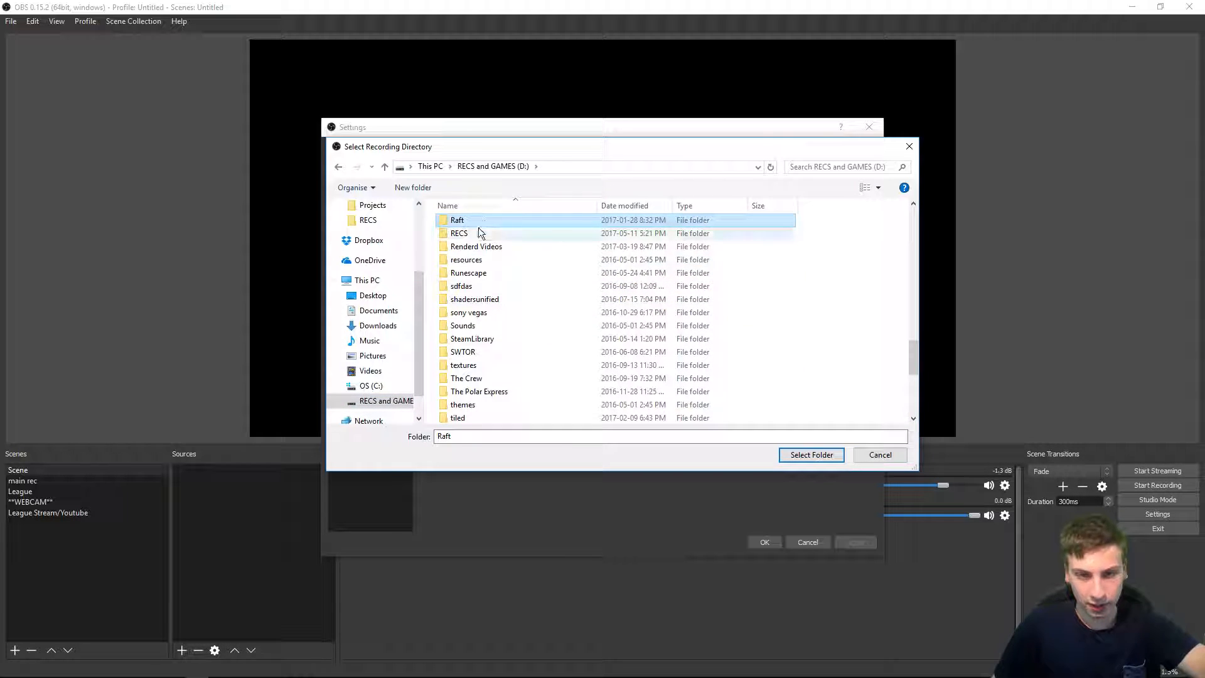
pyautogui.doubleClick(496, 233)
pyautogui.click(811, 454)
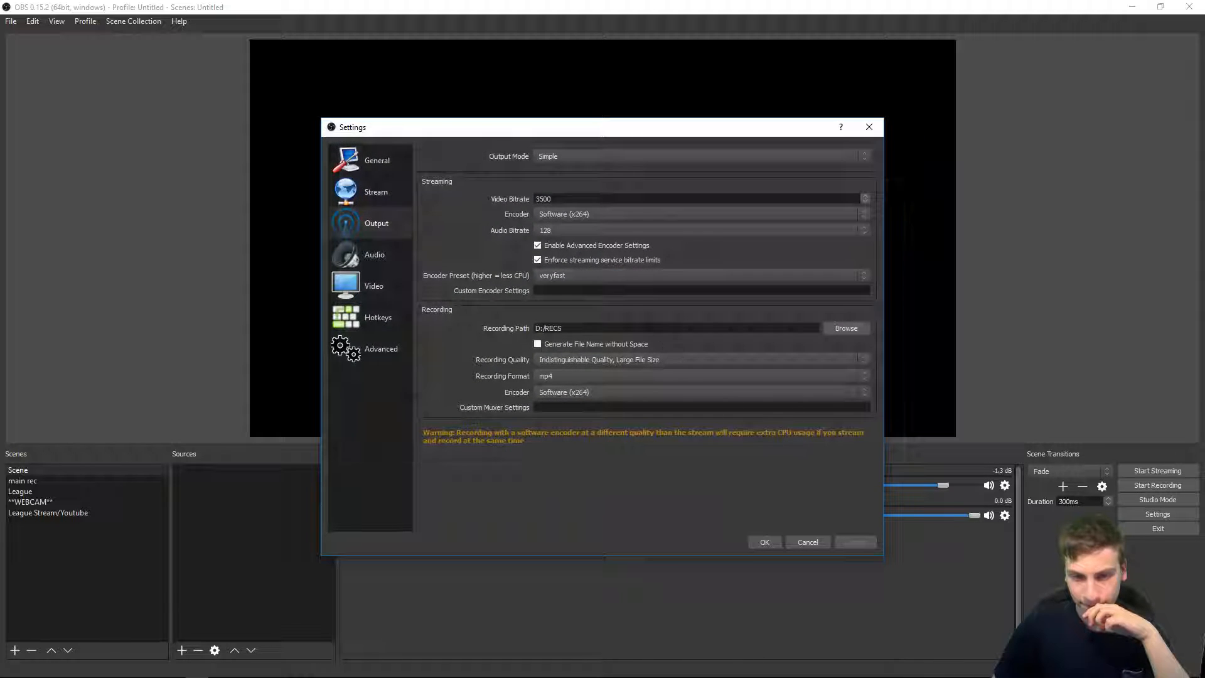
# Step: Review the recording format, recording quality and recording encoder options in the Output settings
pyautogui.click(608, 376)
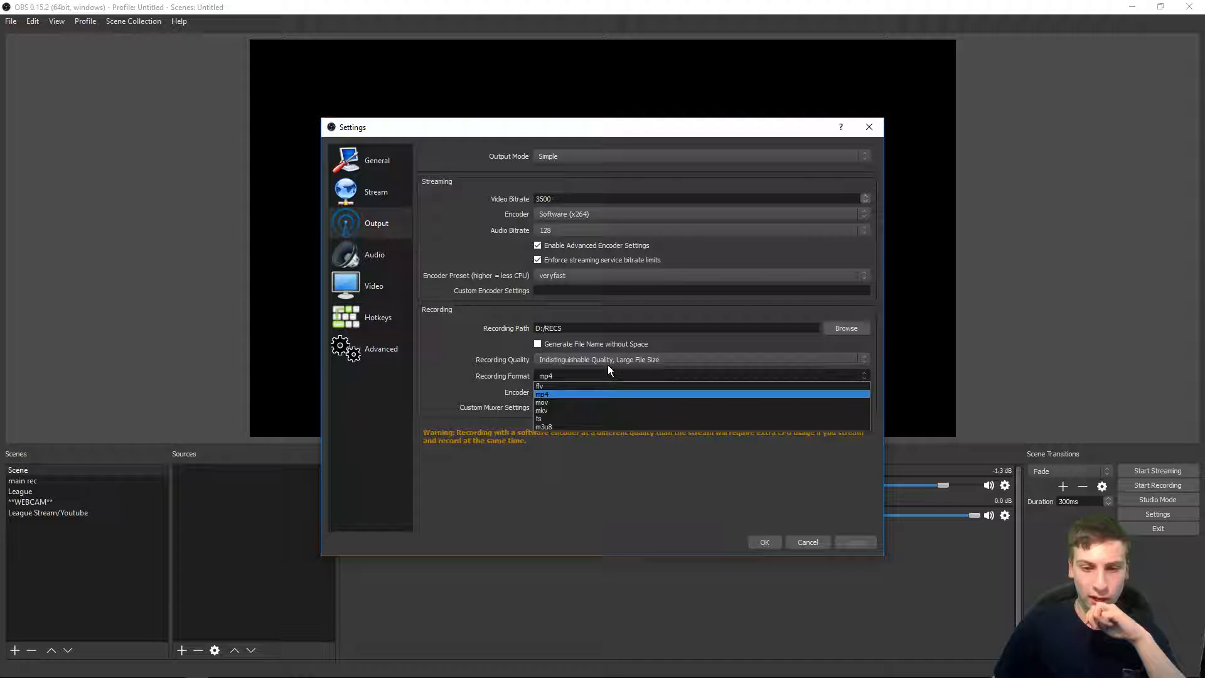
pyautogui.click(605, 363)
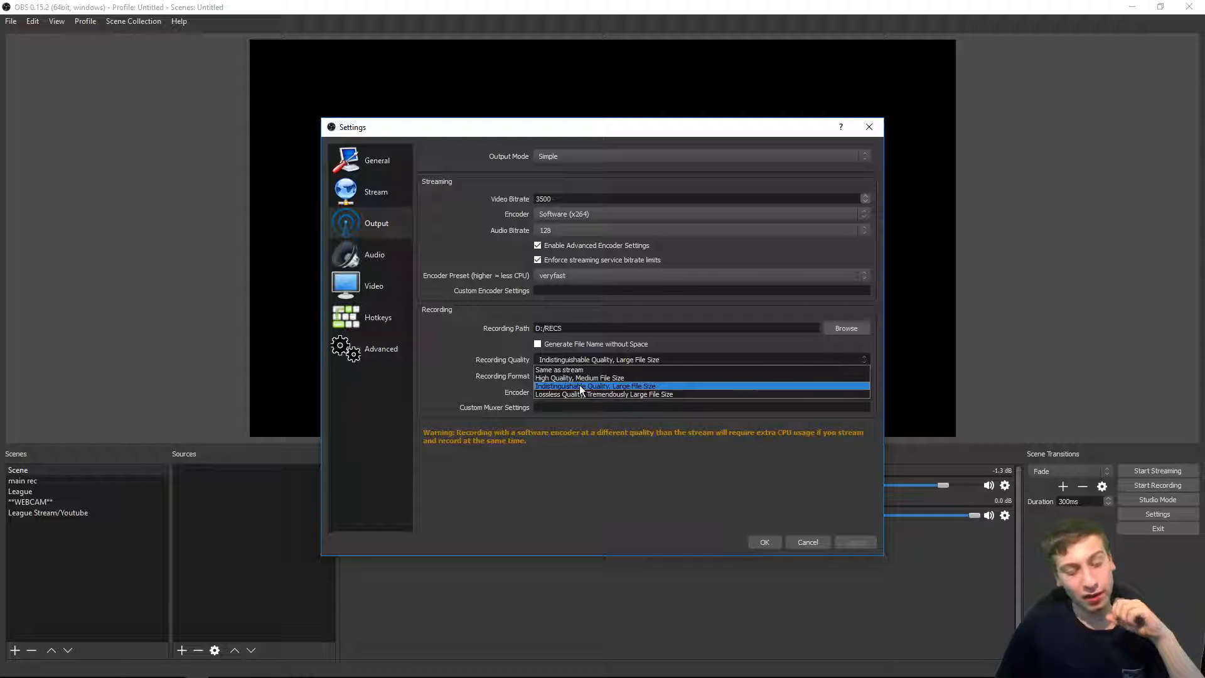
pyautogui.click(650, 387)
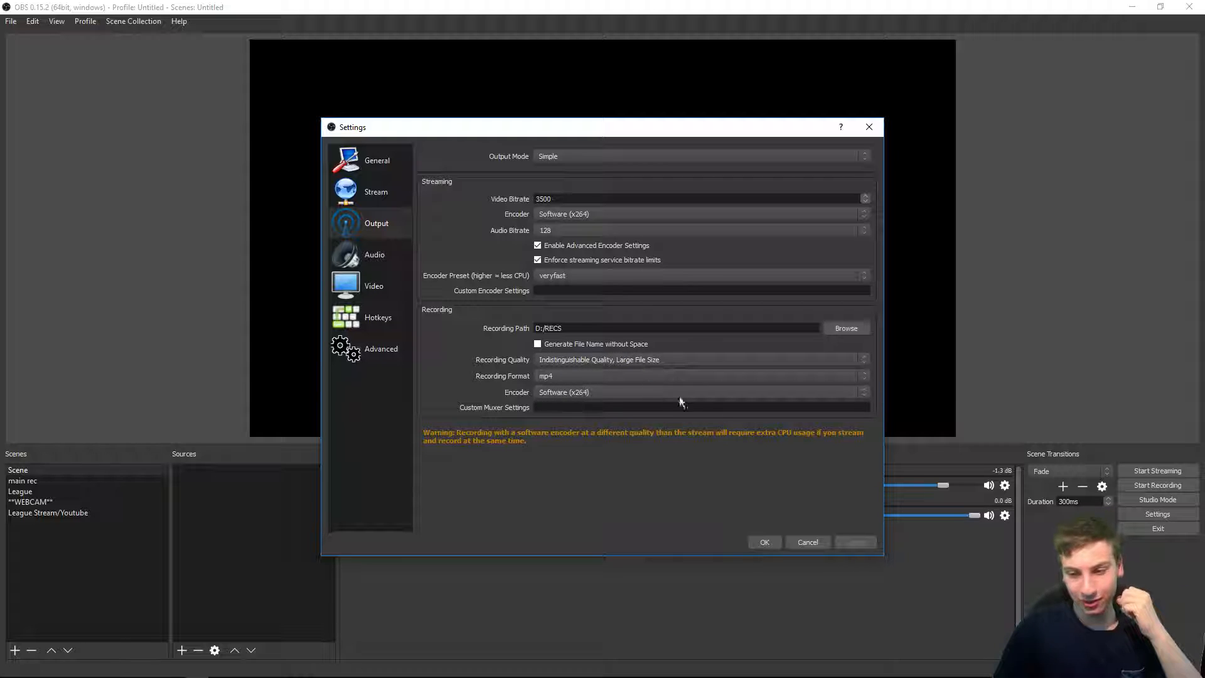
pyautogui.click(585, 390)
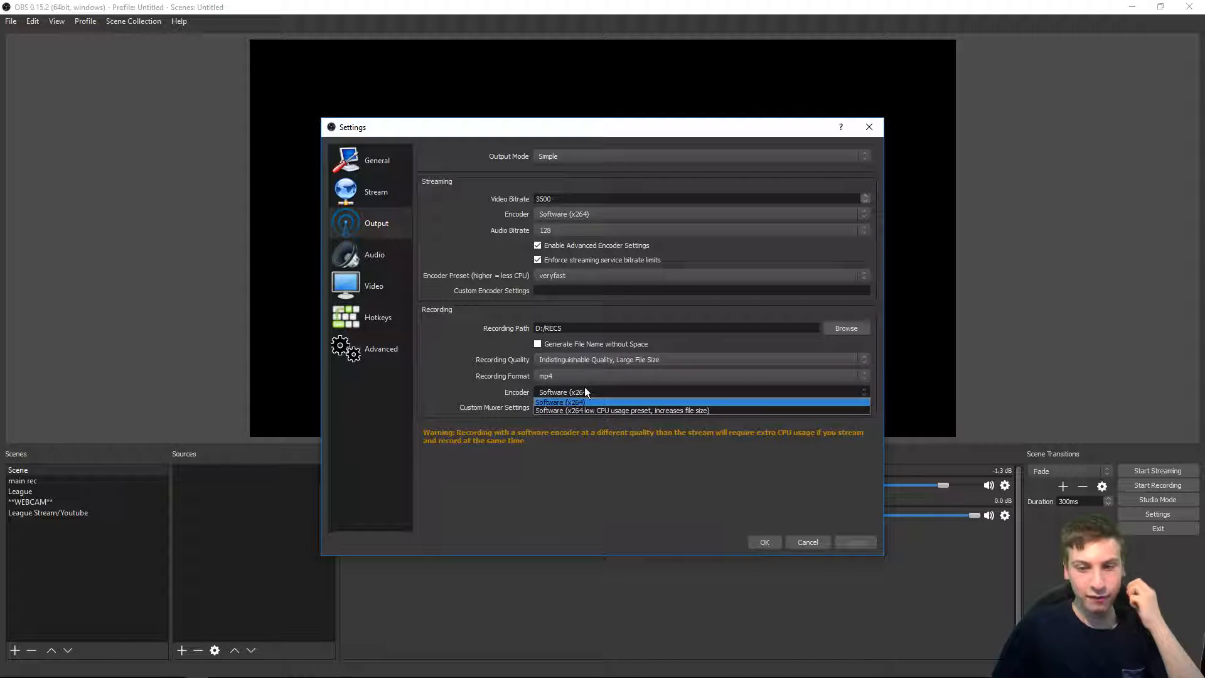
pyautogui.click(538, 403)
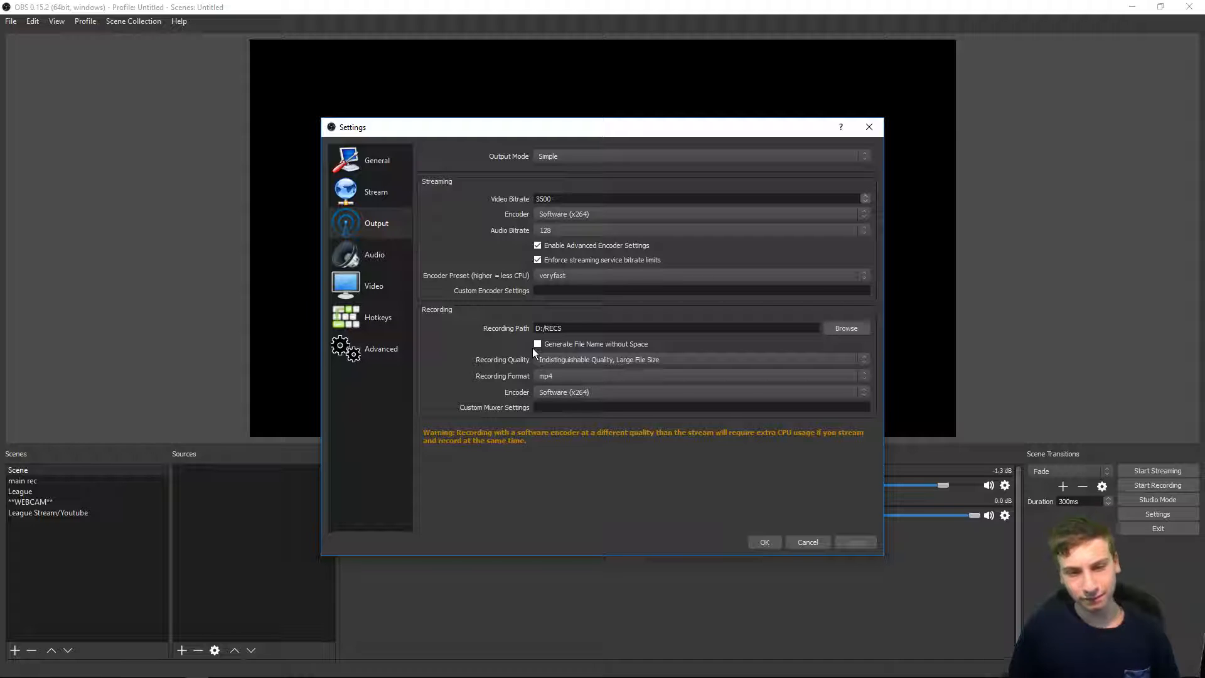
# Step: Open the Audio settings and review the sample rate, channels and desktop audio device options
pyautogui.click(393, 257)
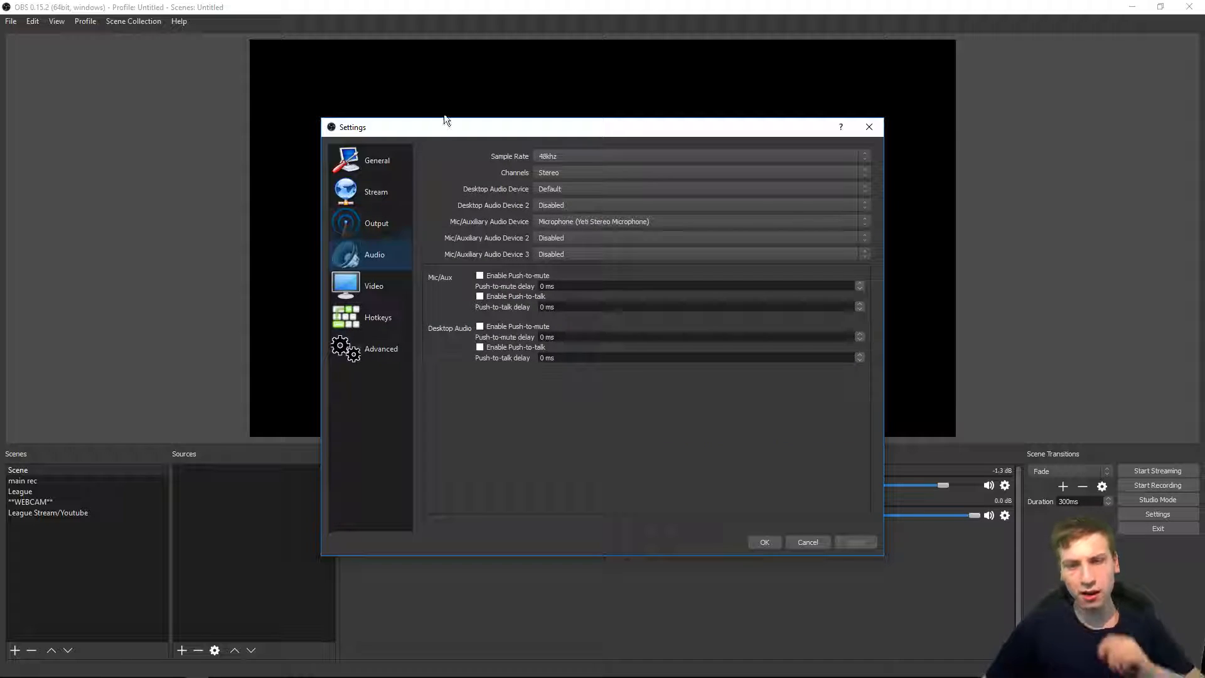
pyautogui.click(575, 157)
pyautogui.click(574, 175)
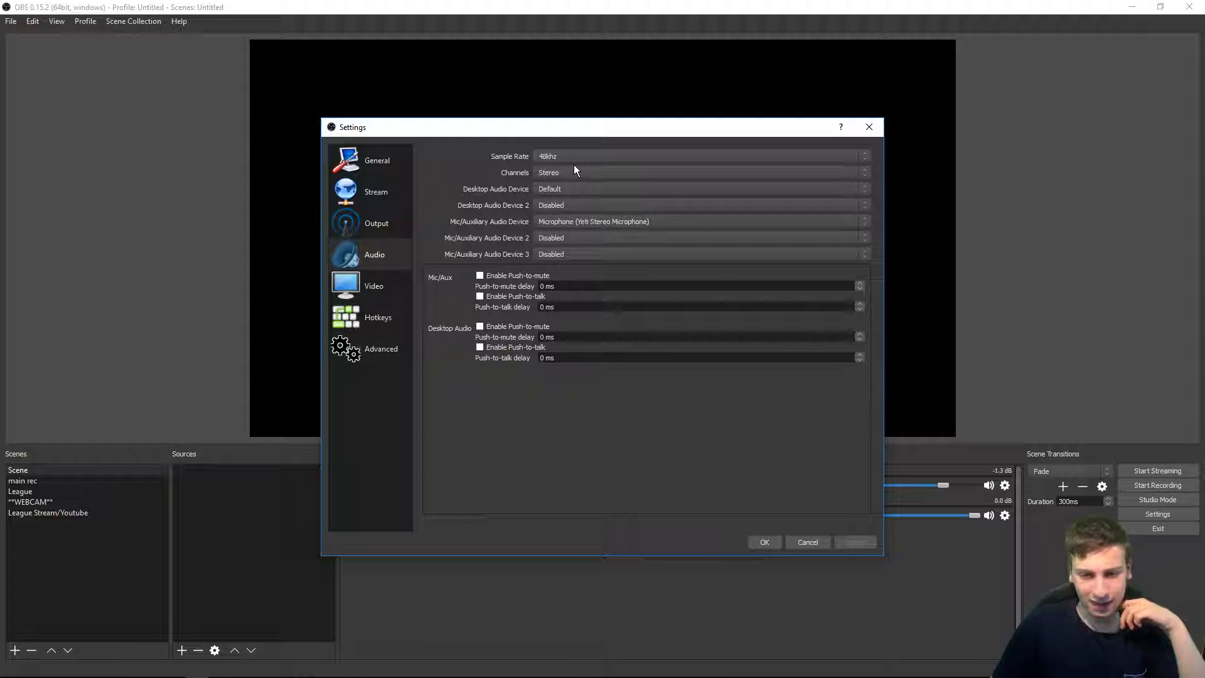
pyautogui.click(570, 168)
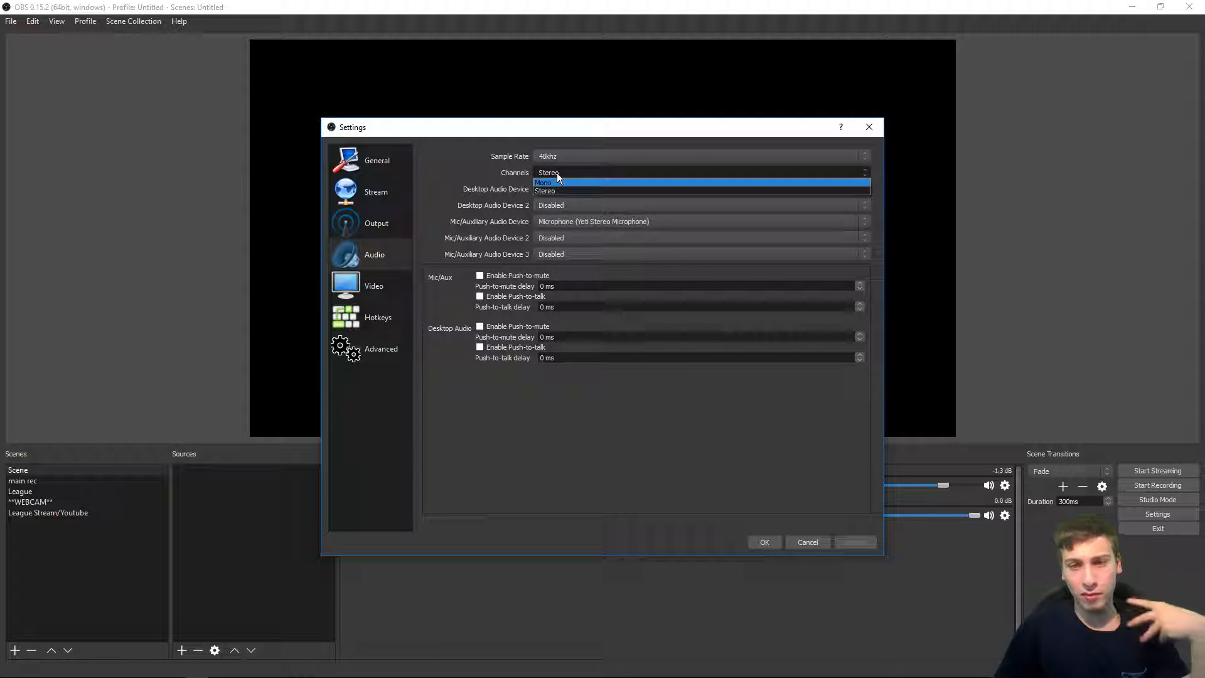
pyautogui.click(557, 173)
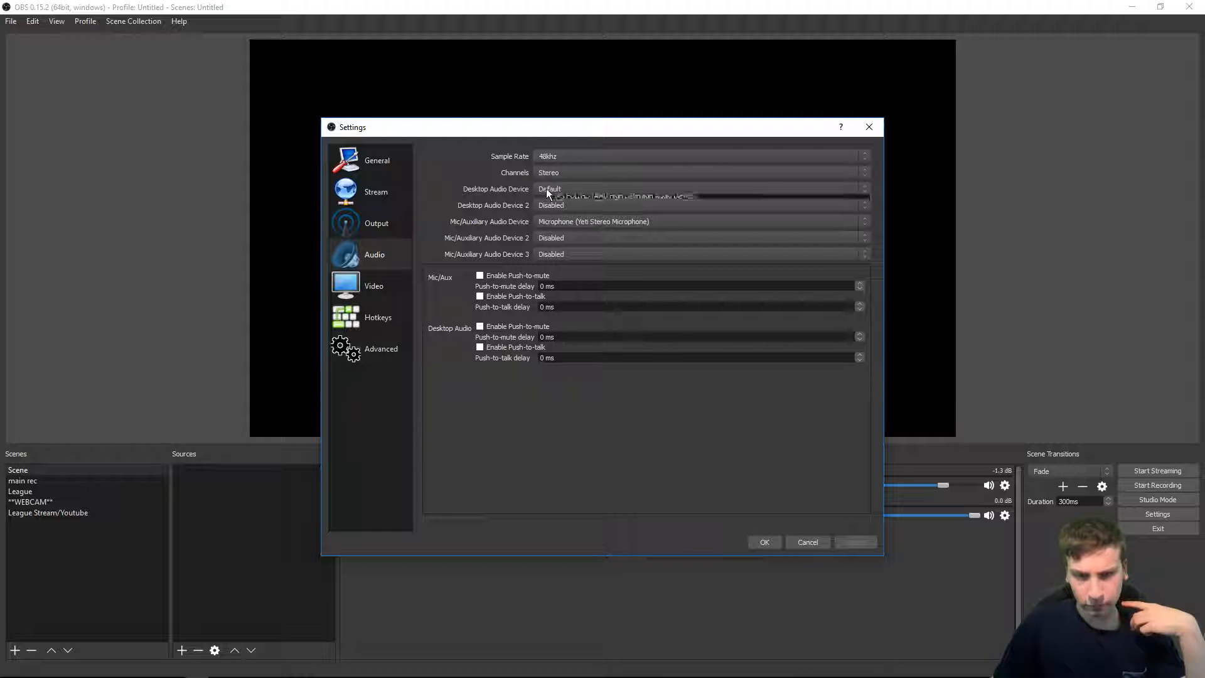
pyautogui.click(547, 189)
pyautogui.click(553, 188)
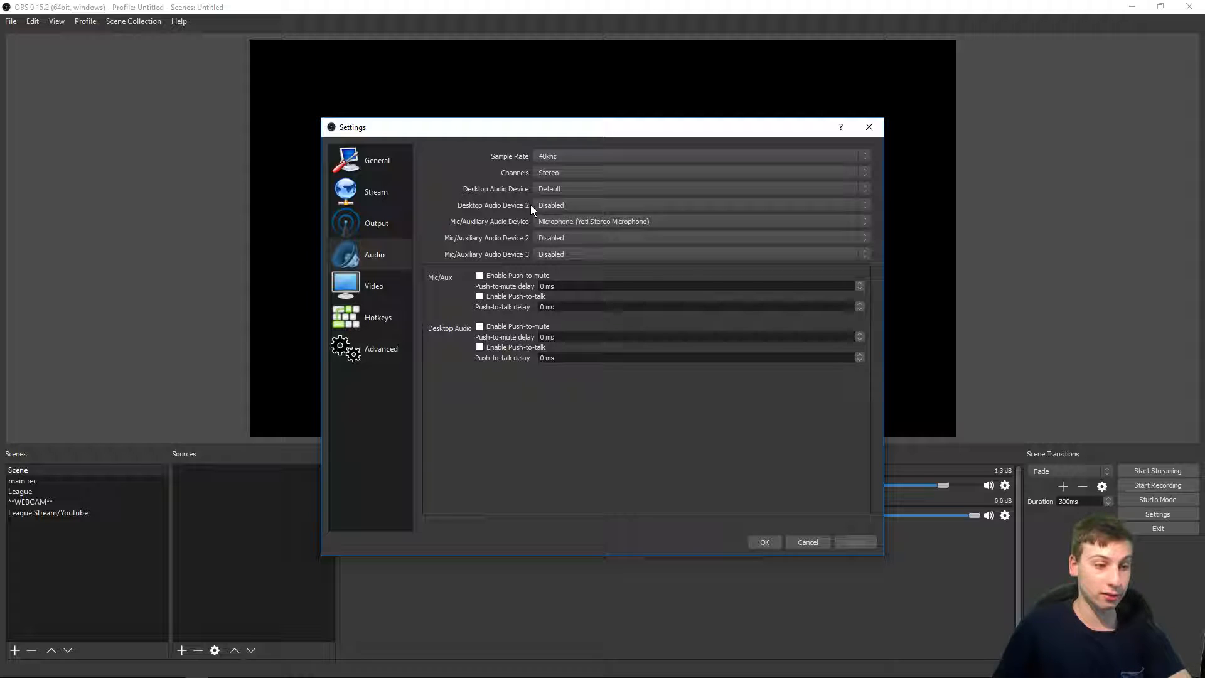
# Step: Review the mic/auxiliary audio device options and toggle Mic/Aux Push-to-mute on and off again
pyautogui.click(582, 221)
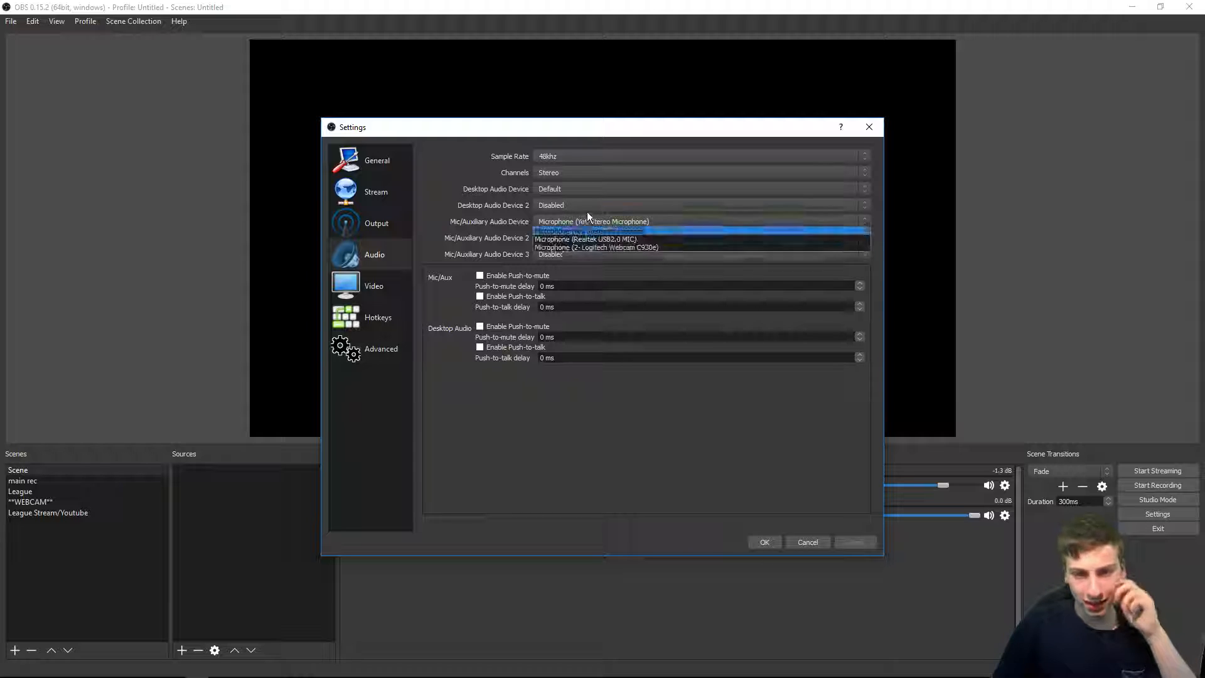
pyautogui.click(586, 220)
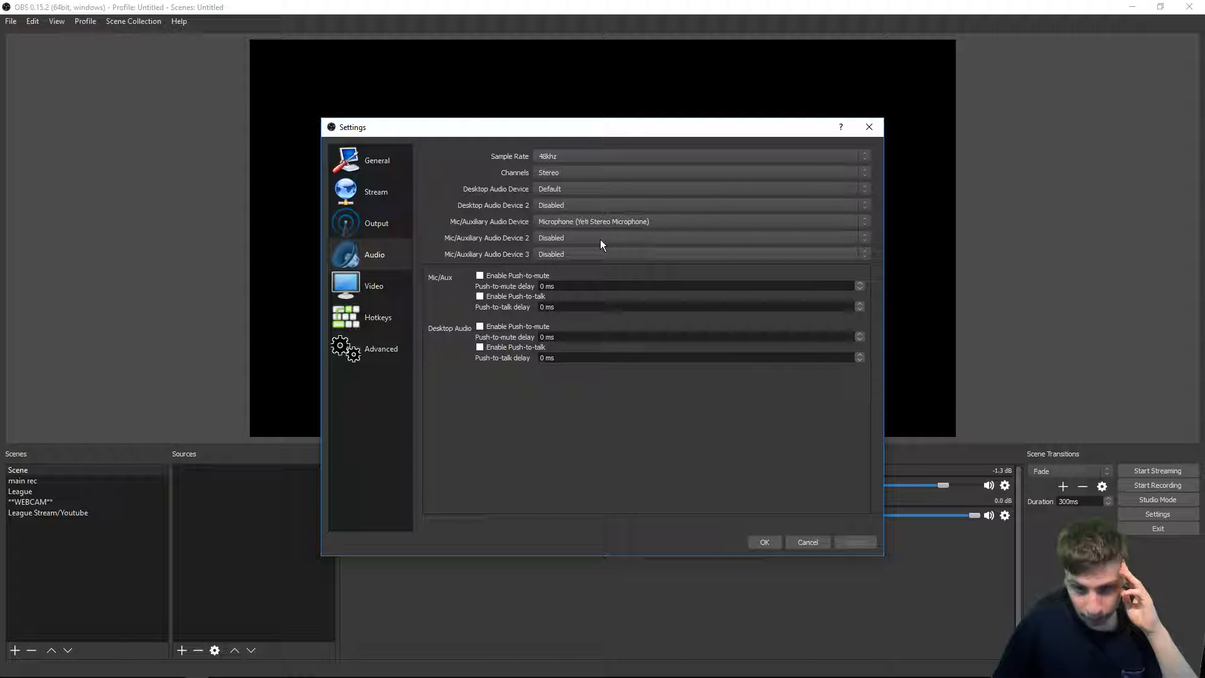
pyautogui.click(600, 239)
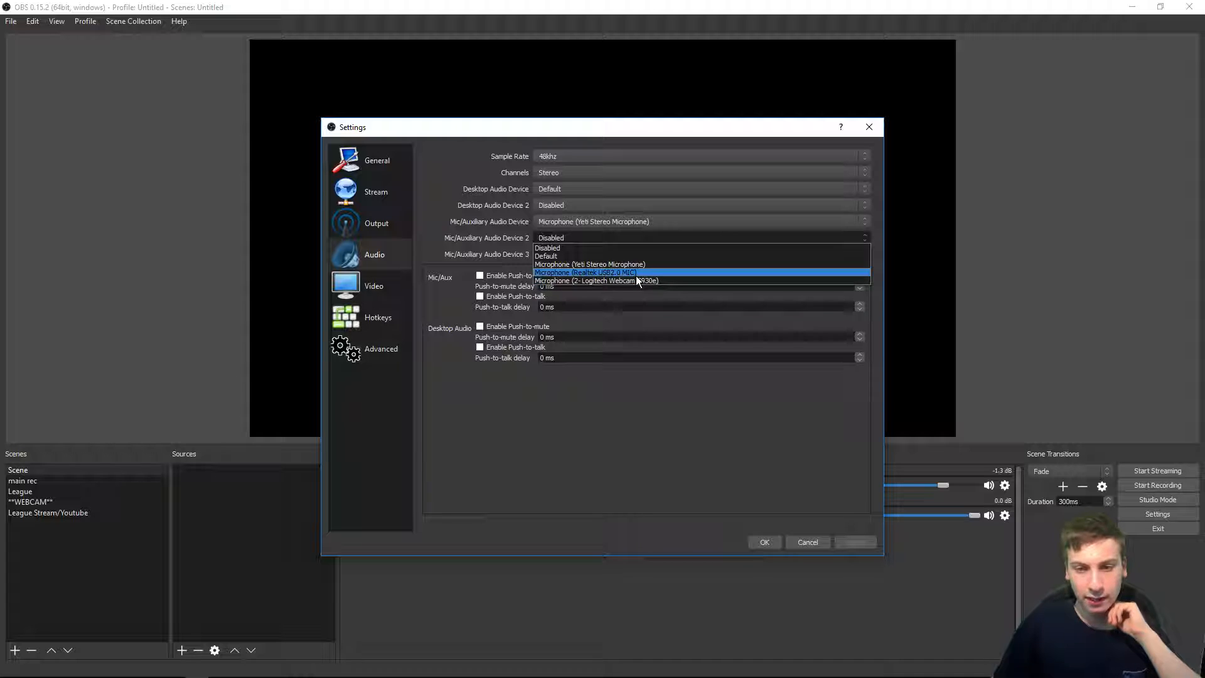
pyautogui.click(593, 232)
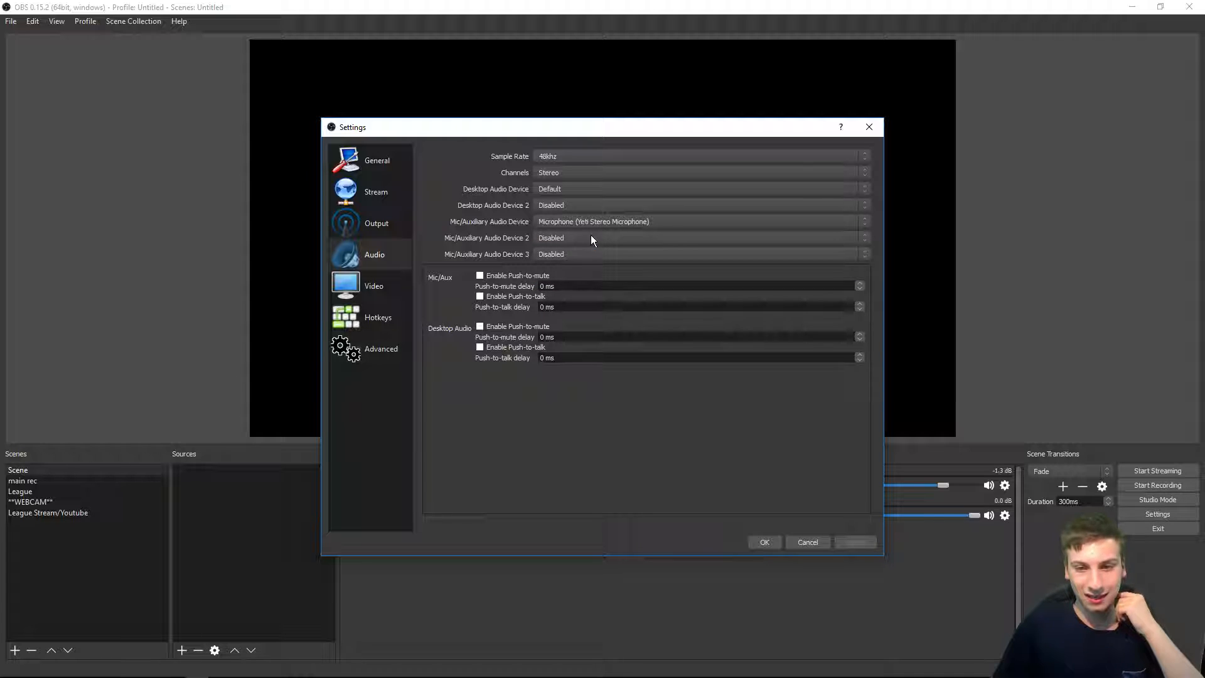
pyautogui.click(553, 253)
pyautogui.click(558, 257)
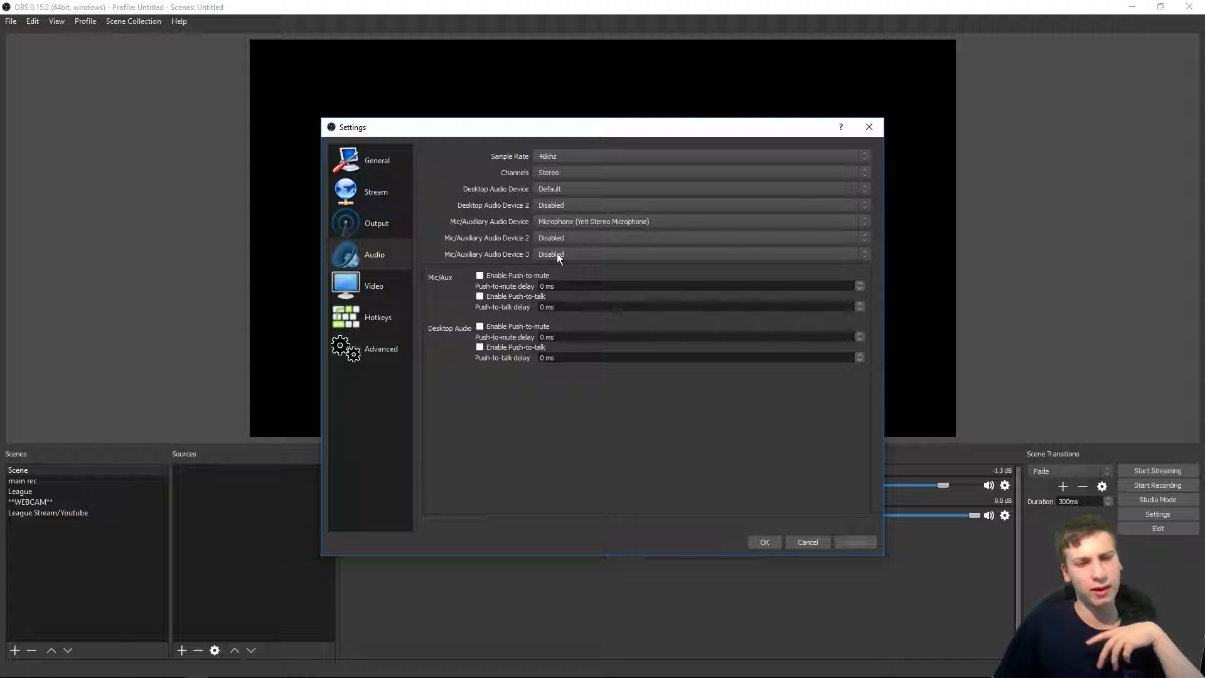
pyautogui.click(480, 276)
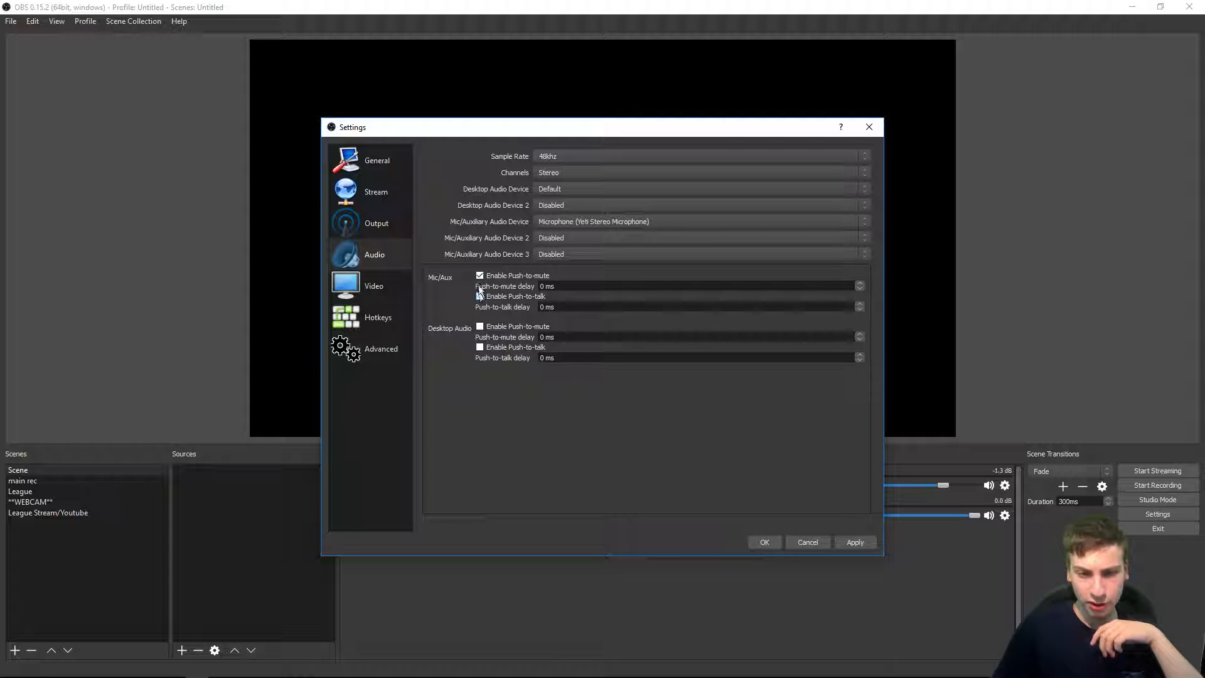
pyautogui.click(480, 277)
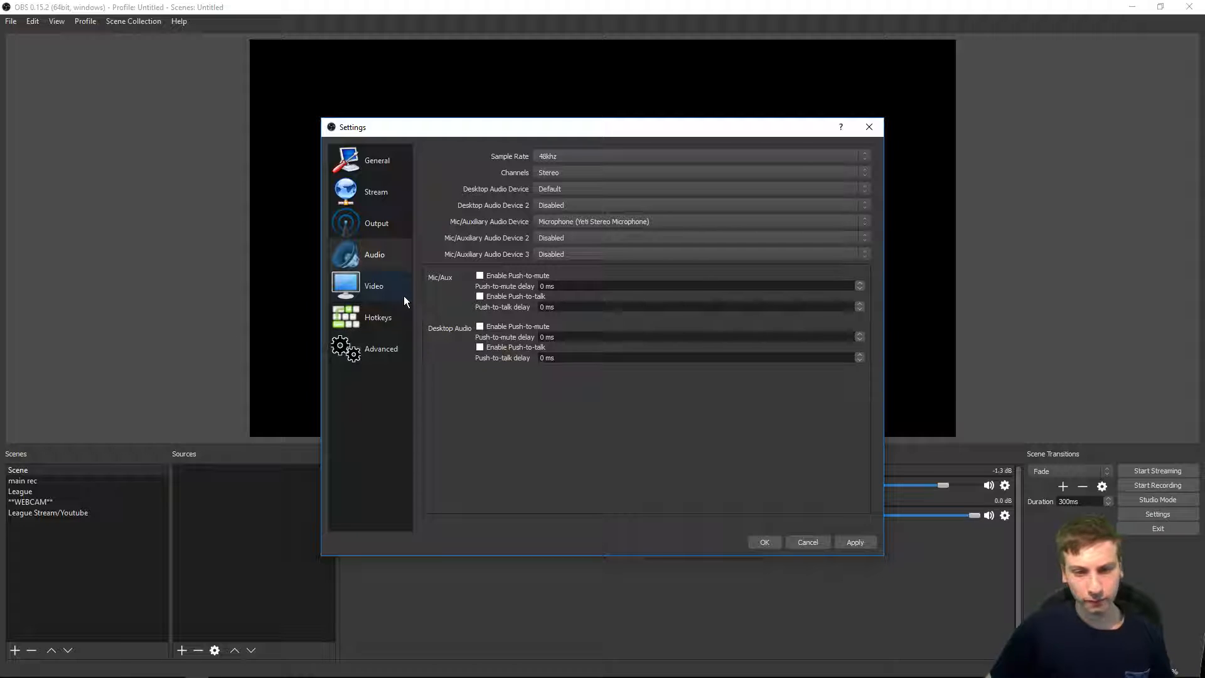
# Step: Open the Video settings and set the output (scaled) resolution to 1280x720
pyautogui.click(369, 290)
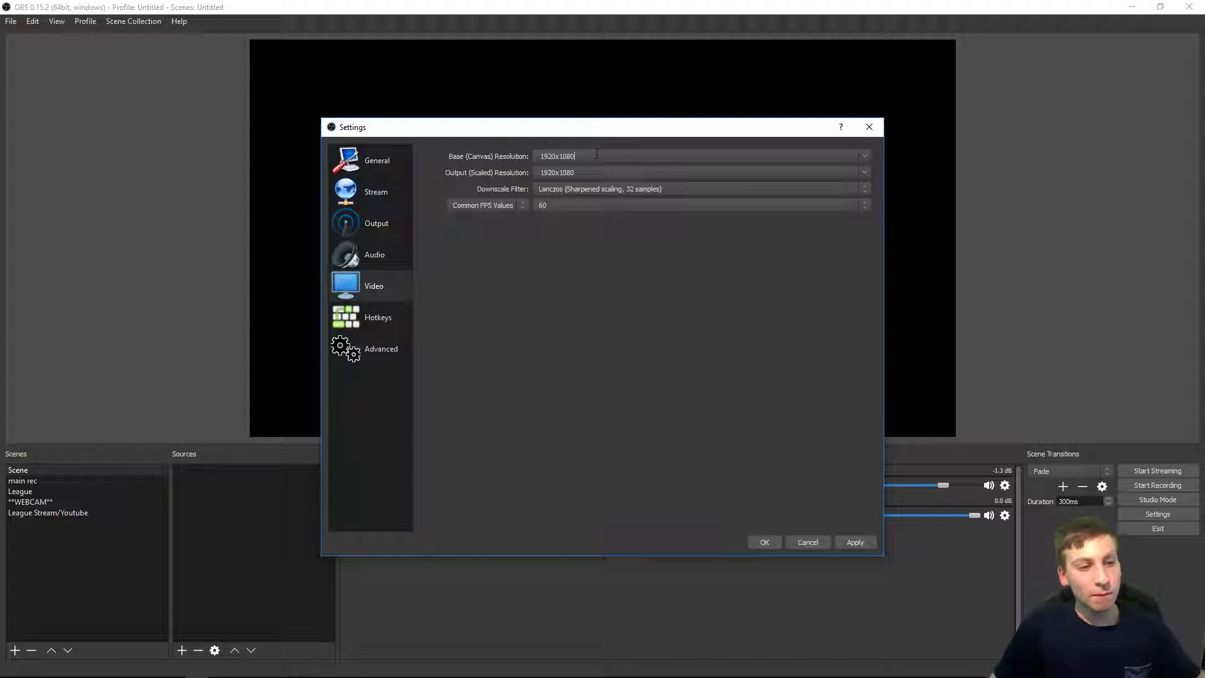
pyautogui.moveTo(597, 154)
pyautogui.mouseDown()
pyautogui.moveTo(541, 155)
pyautogui.moveTo(589, 151)
pyautogui.mouseUp()
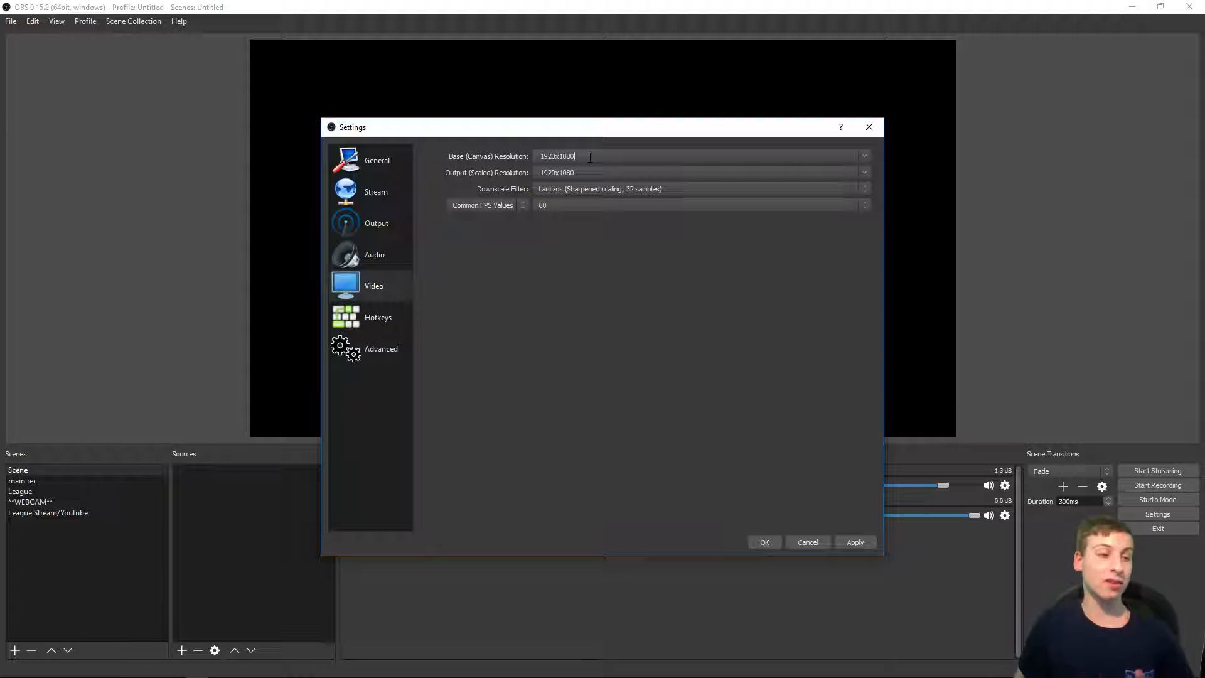
pyautogui.moveTo(585, 172); pyautogui.dragTo(478, 165)
pyautogui.write('1280x720')
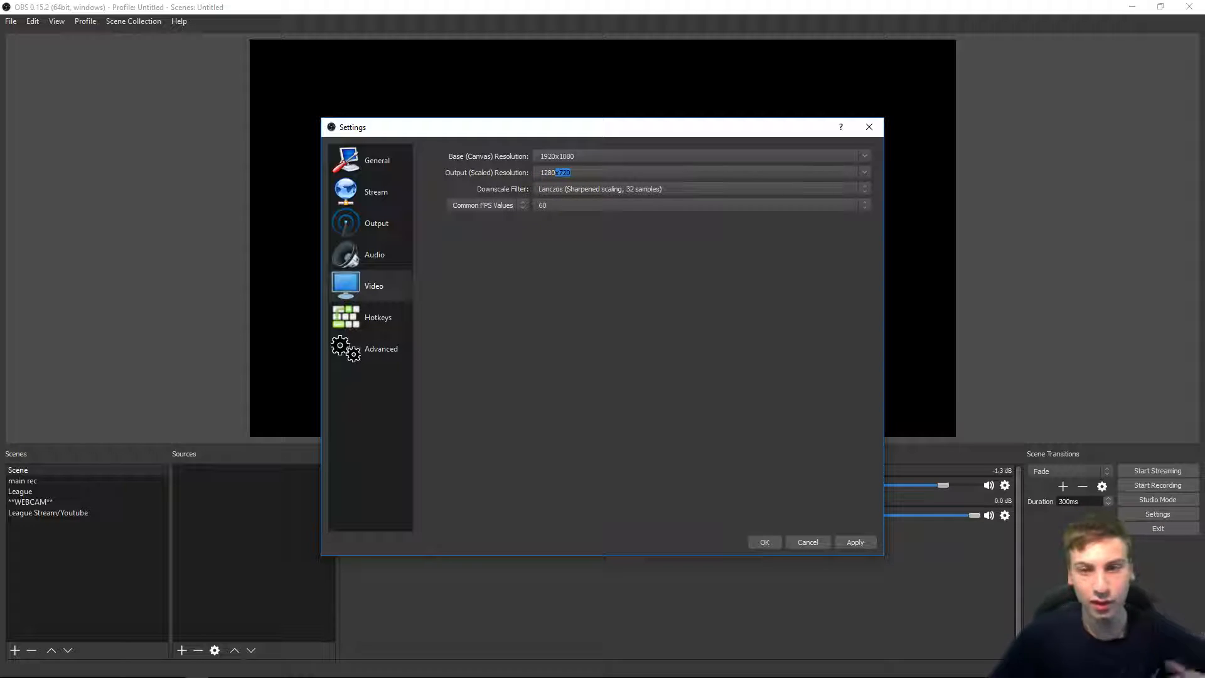
pyautogui.click(634, 177)
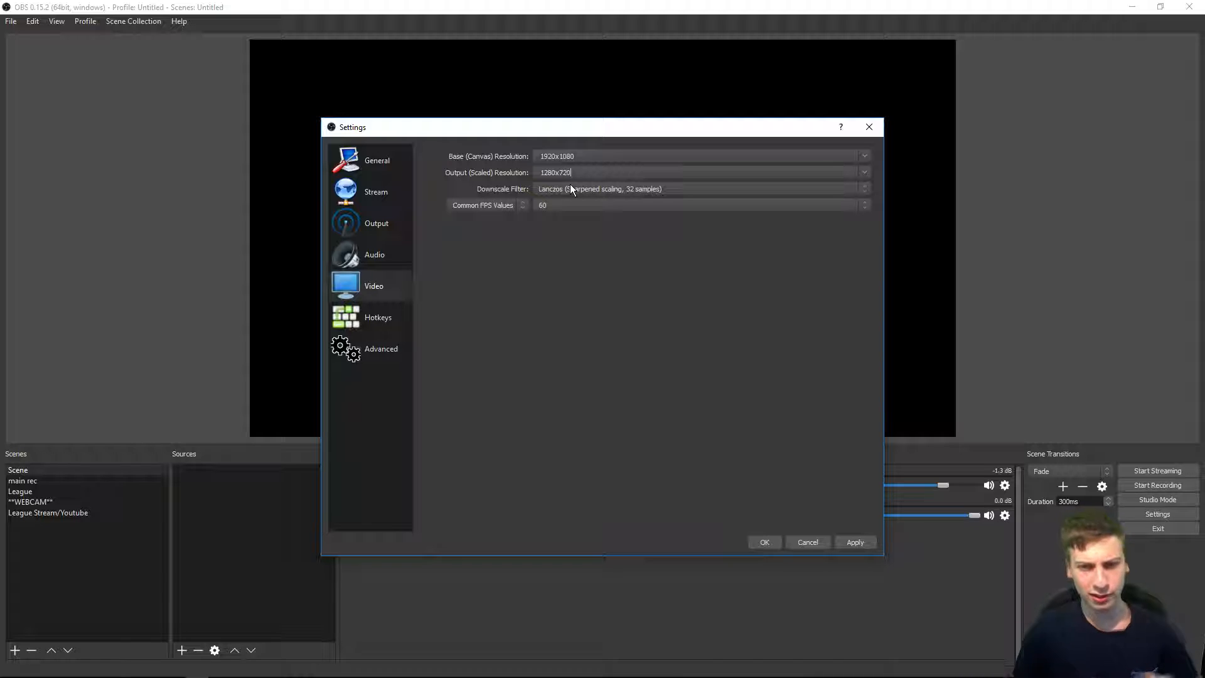
# Step: Change the output (scaled) resolution back to 1920x1080
pyautogui.moveTo(580, 173); pyautogui.dragTo(405, 156)
pyautogui.write('`19')
pyautogui.press('BackSpace')
pyautogui.press('BackSpace')
pyautogui.press('BackSpace')
pyautogui.write('10')
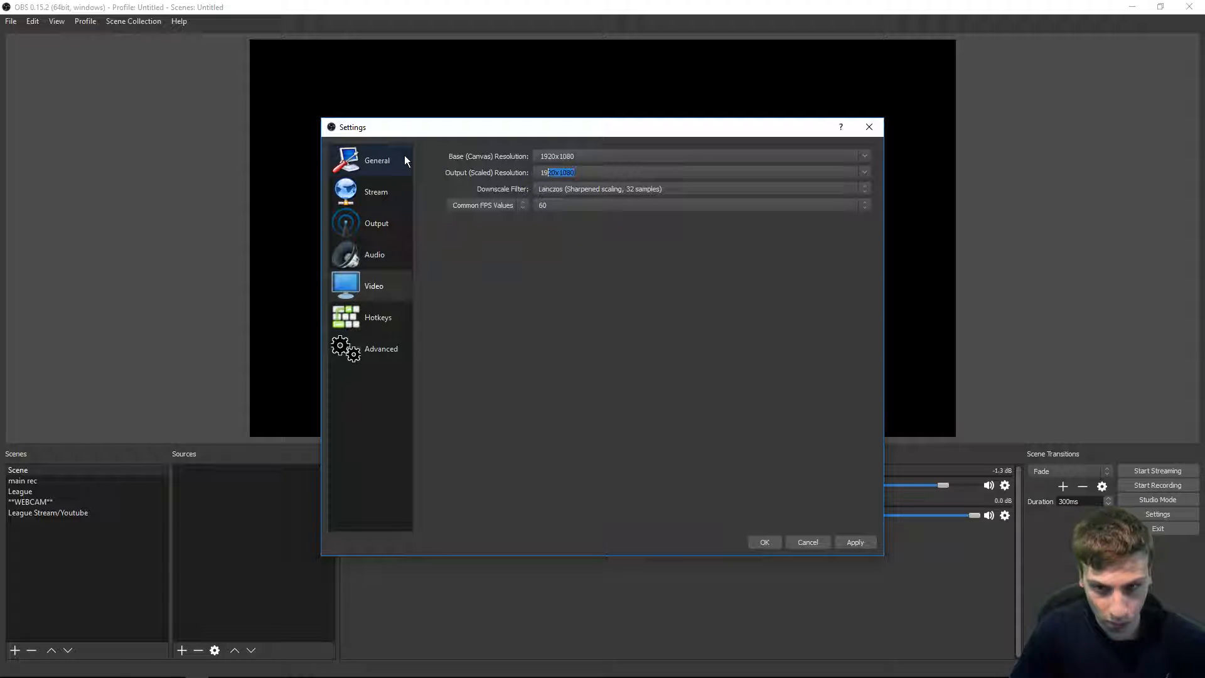
pyautogui.press('Return')
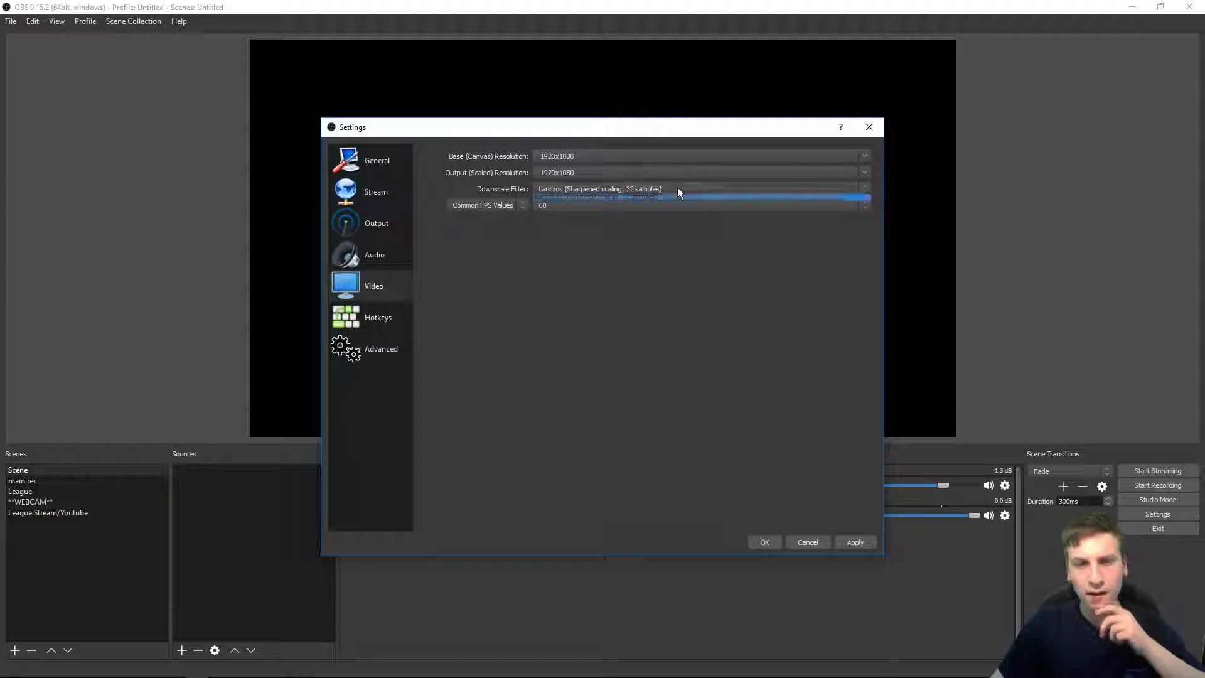
# Step: Try the Bicubic and Bilinear downscale filters, then return the filter to Lanczos (Sharpened scaling, 32 samples)
pyautogui.click(677, 188)
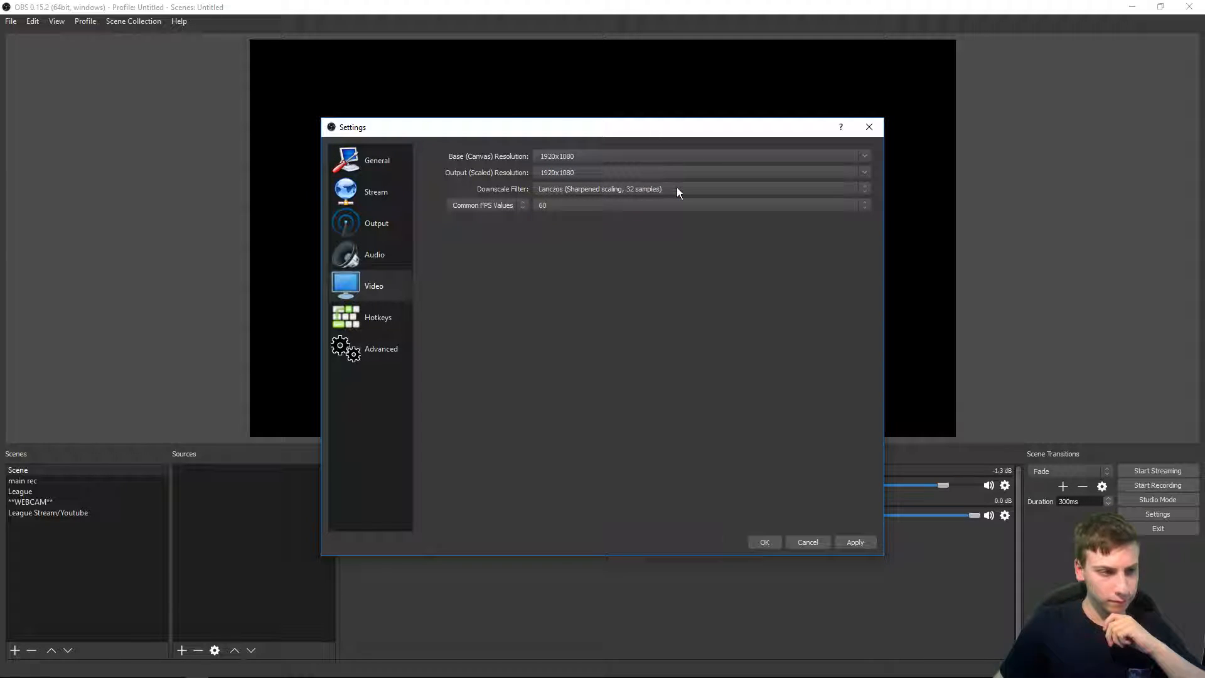
pyautogui.click(606, 187)
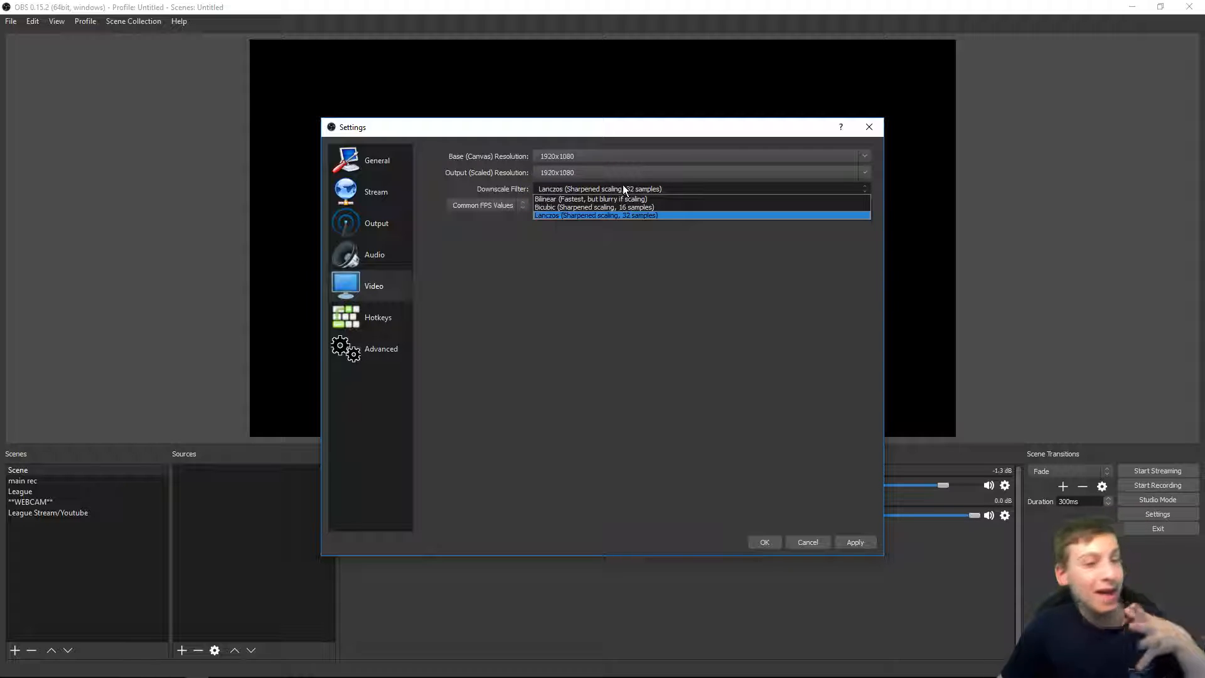
pyautogui.click(598, 207)
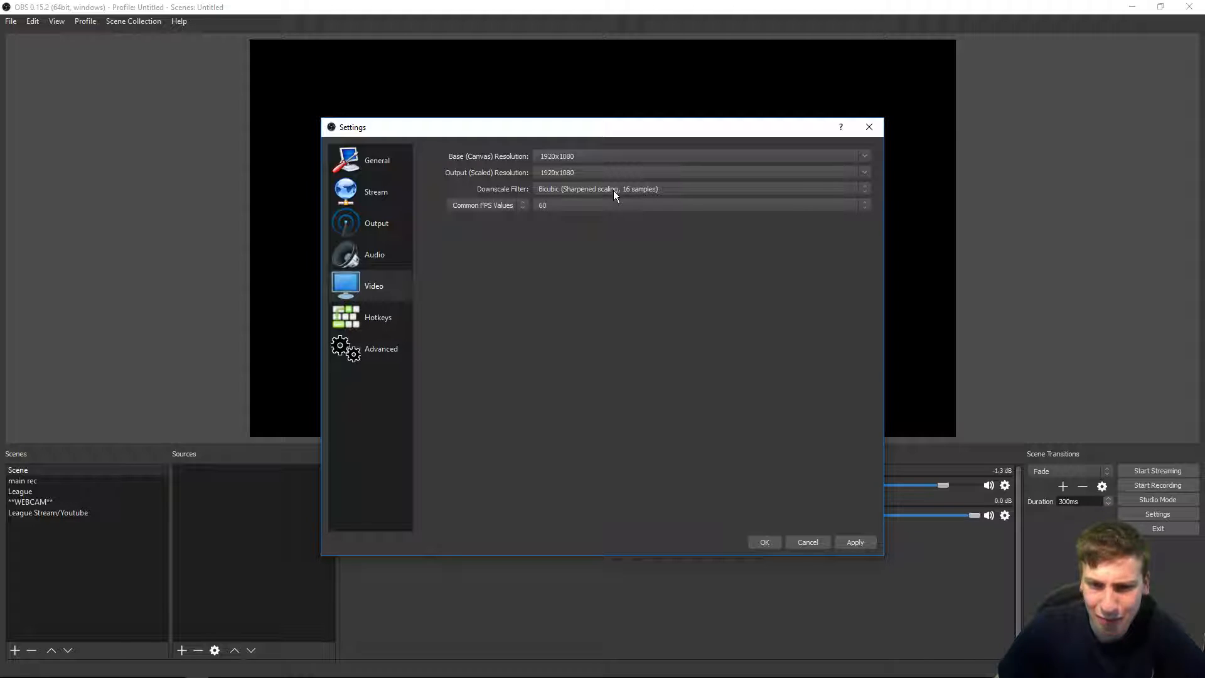
pyautogui.click(612, 190)
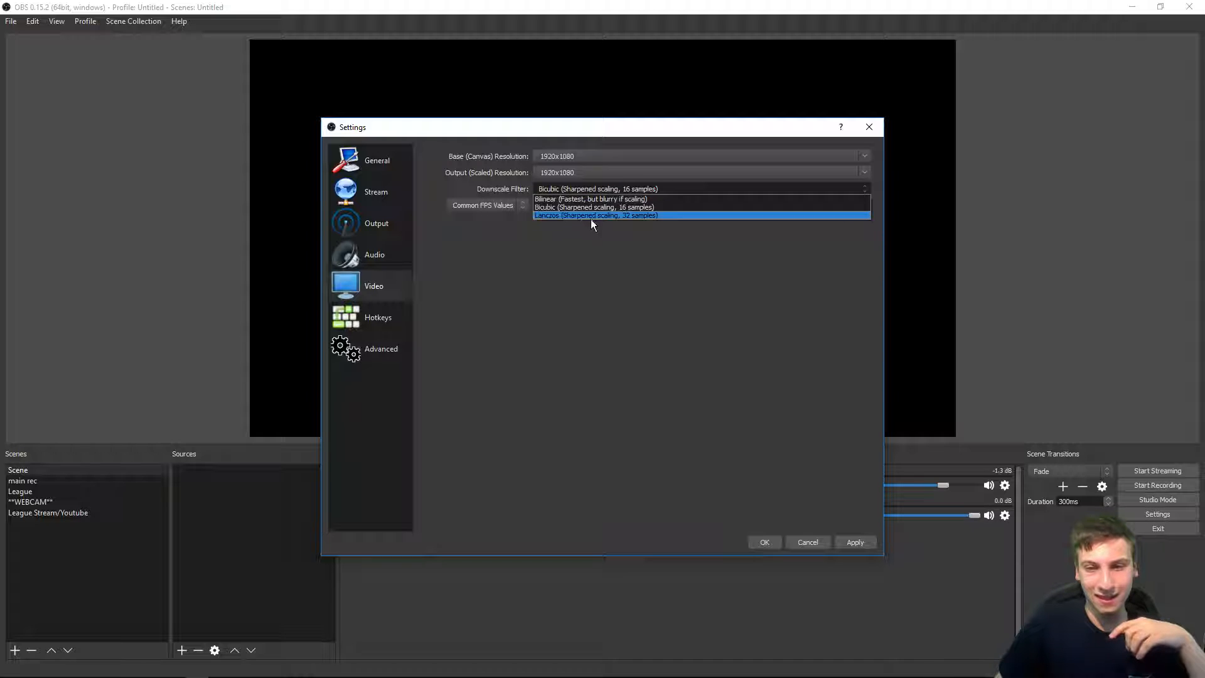
pyautogui.click(589, 200)
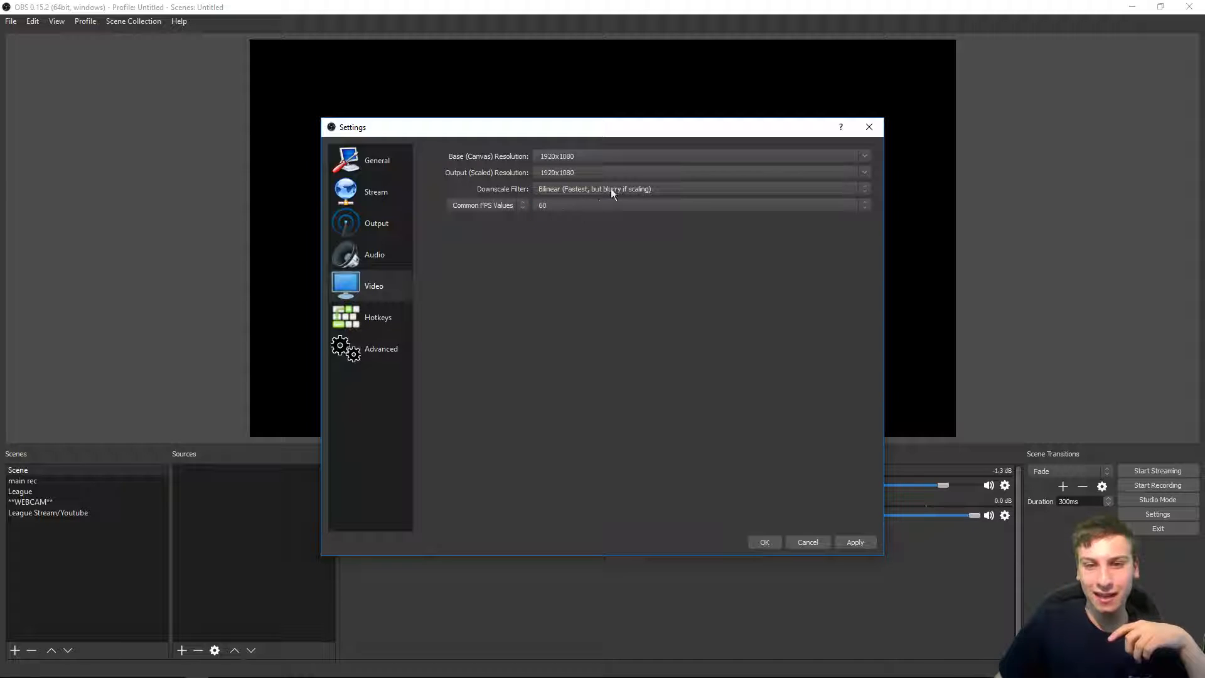
pyautogui.click(568, 189)
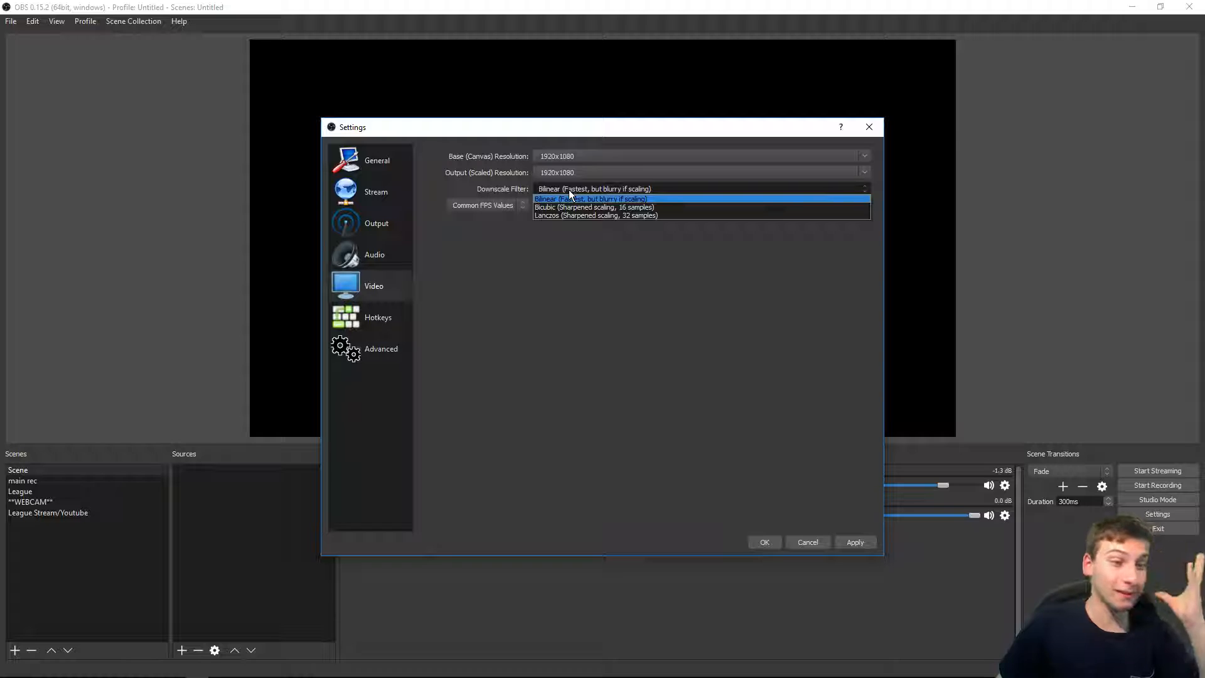
pyautogui.click(572, 215)
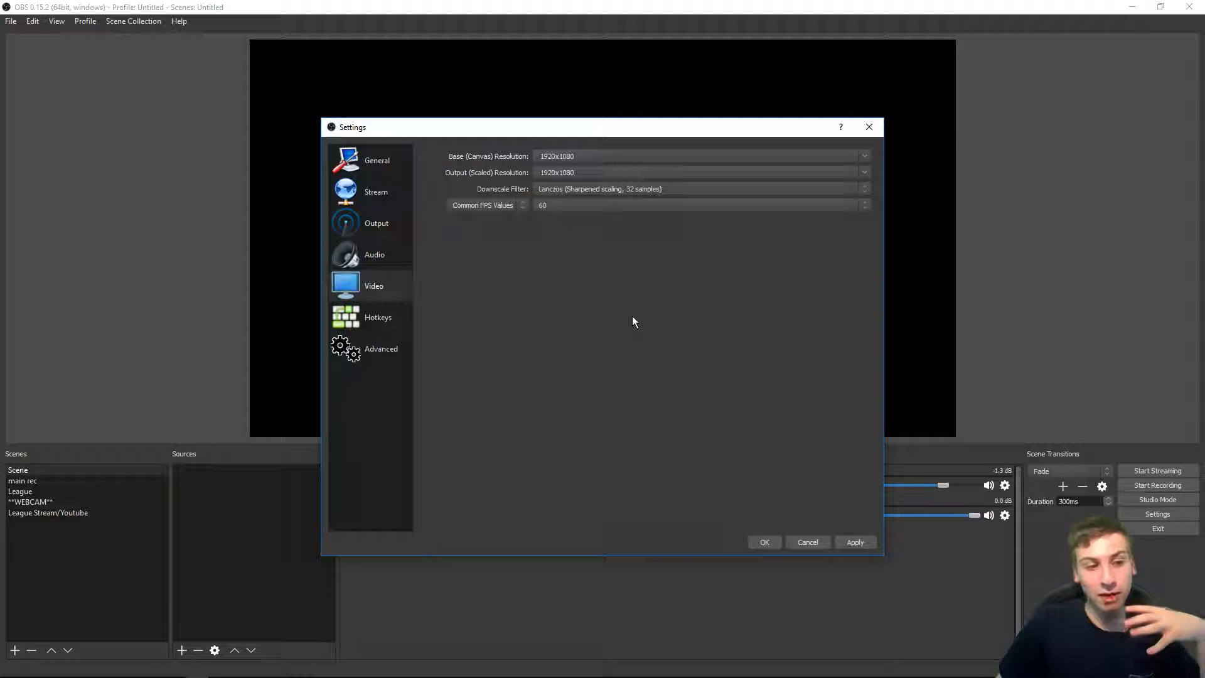
# Step: Switch the FPS type to Integer and Fractional FPS Value, then back to Common FPS Values
pyautogui.click(481, 205)
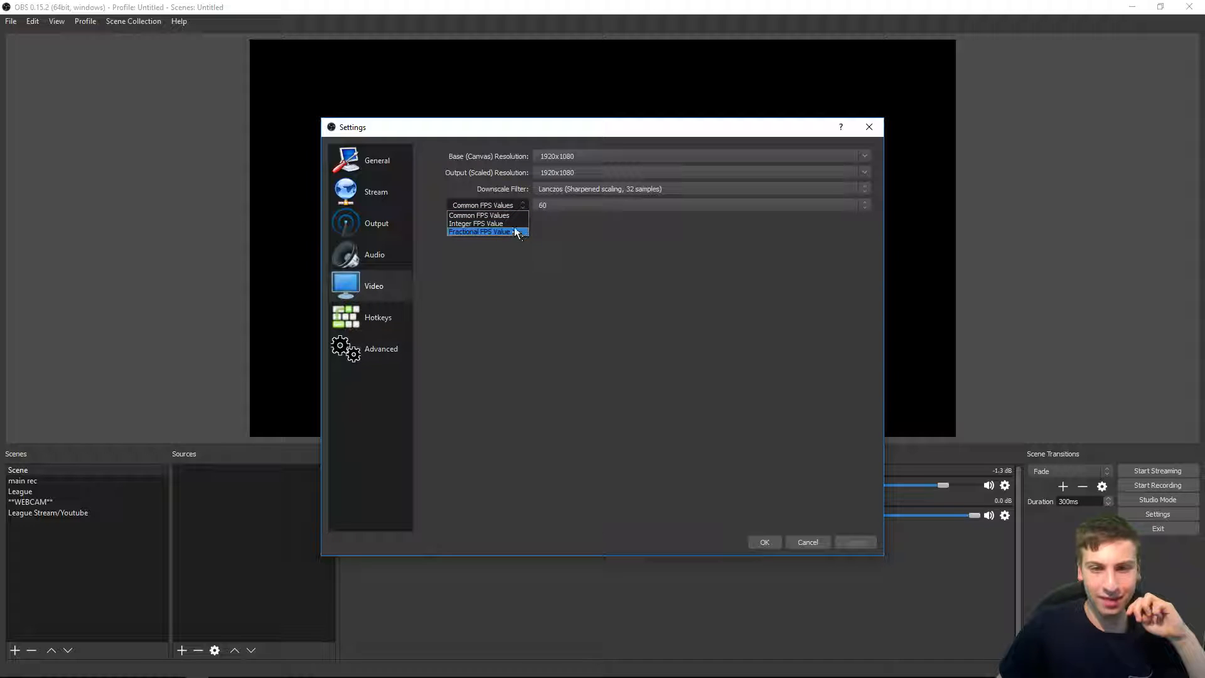
pyautogui.click(483, 224)
pyautogui.click(497, 208)
pyautogui.click(499, 232)
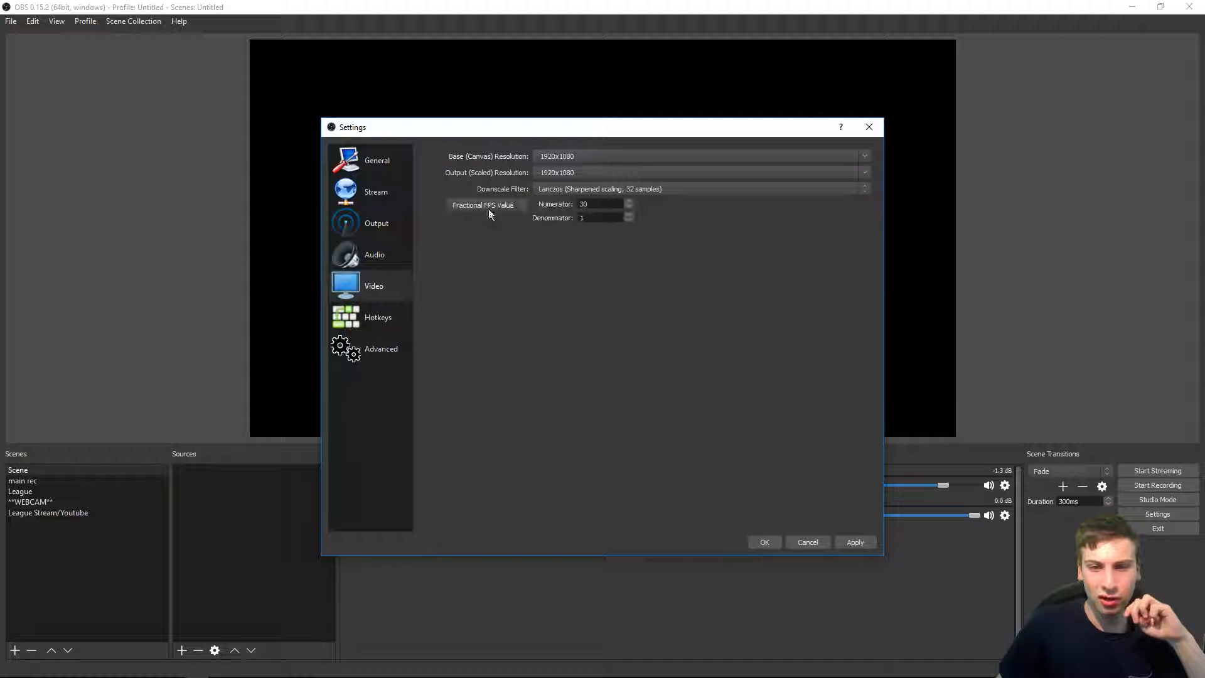
pyautogui.click(487, 206)
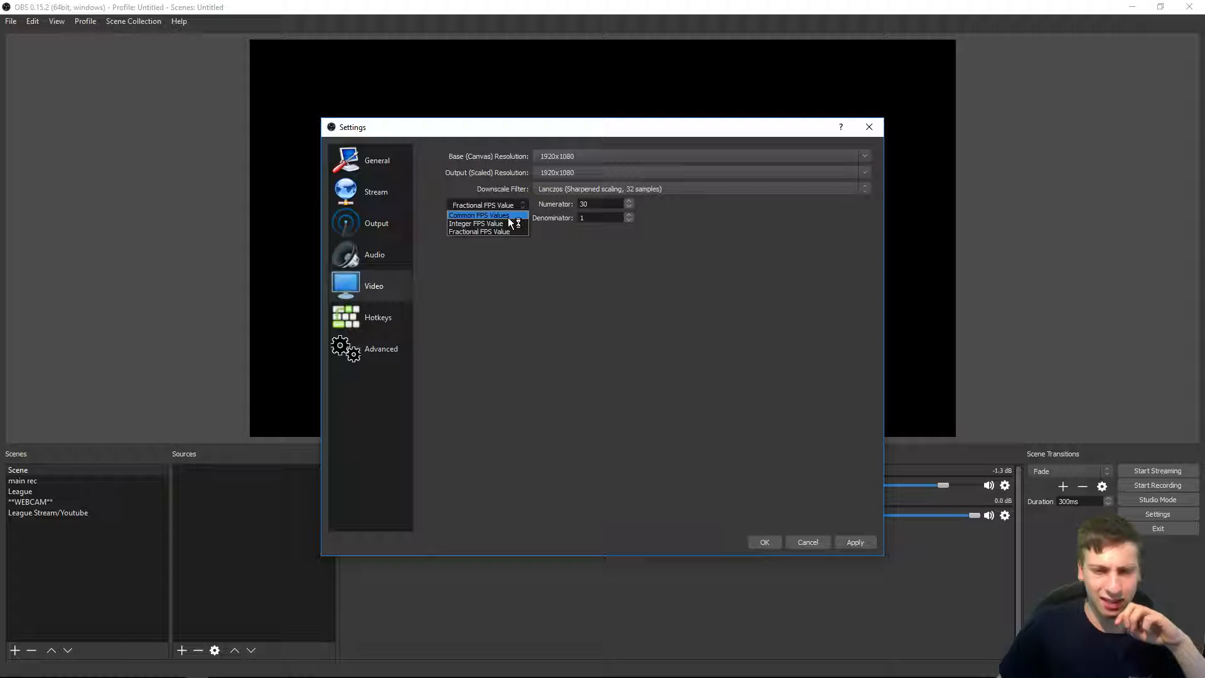
pyautogui.click(508, 208)
# Step: Set the common FPS value to 30, then back to 60
pyautogui.click(565, 208)
pyautogui.click(482, 205)
pyautogui.click(553, 207)
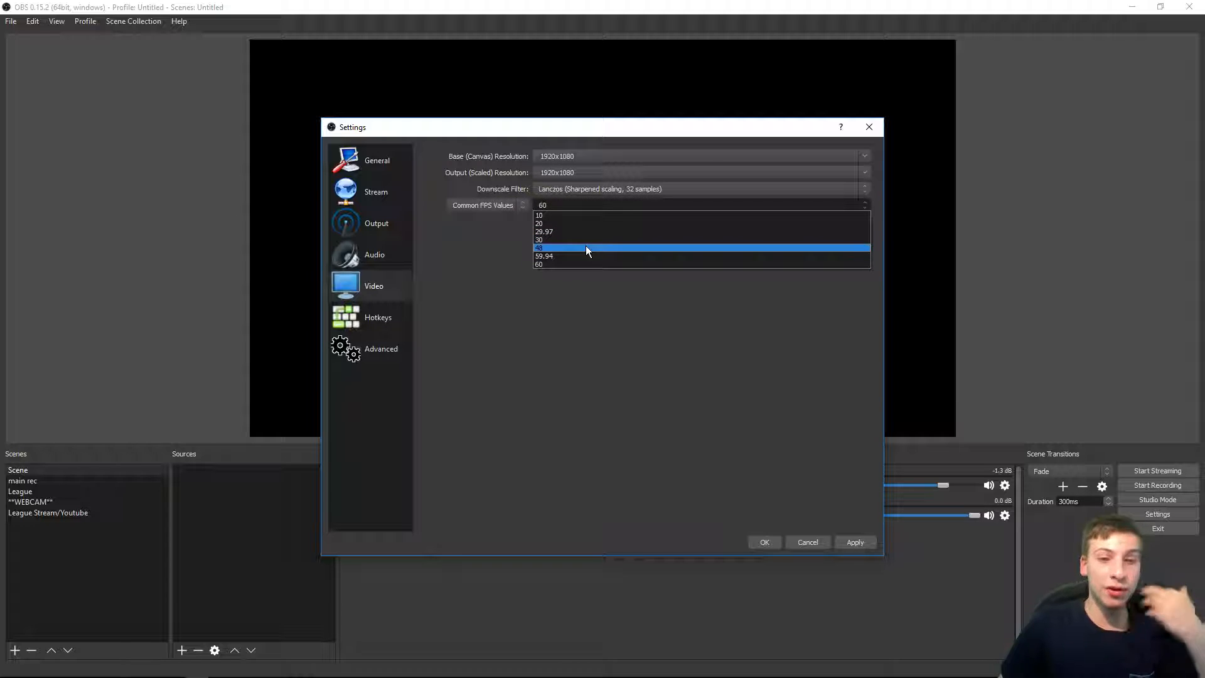
pyautogui.click(566, 240)
pyautogui.click(570, 210)
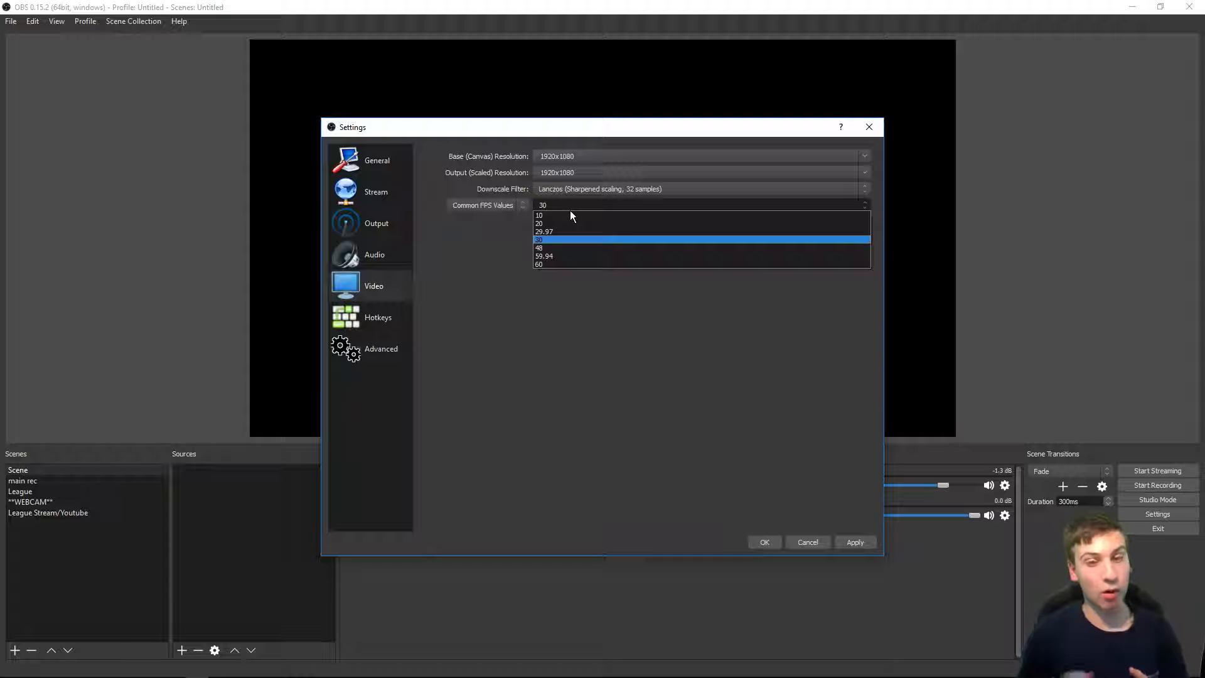
pyautogui.click(541, 264)
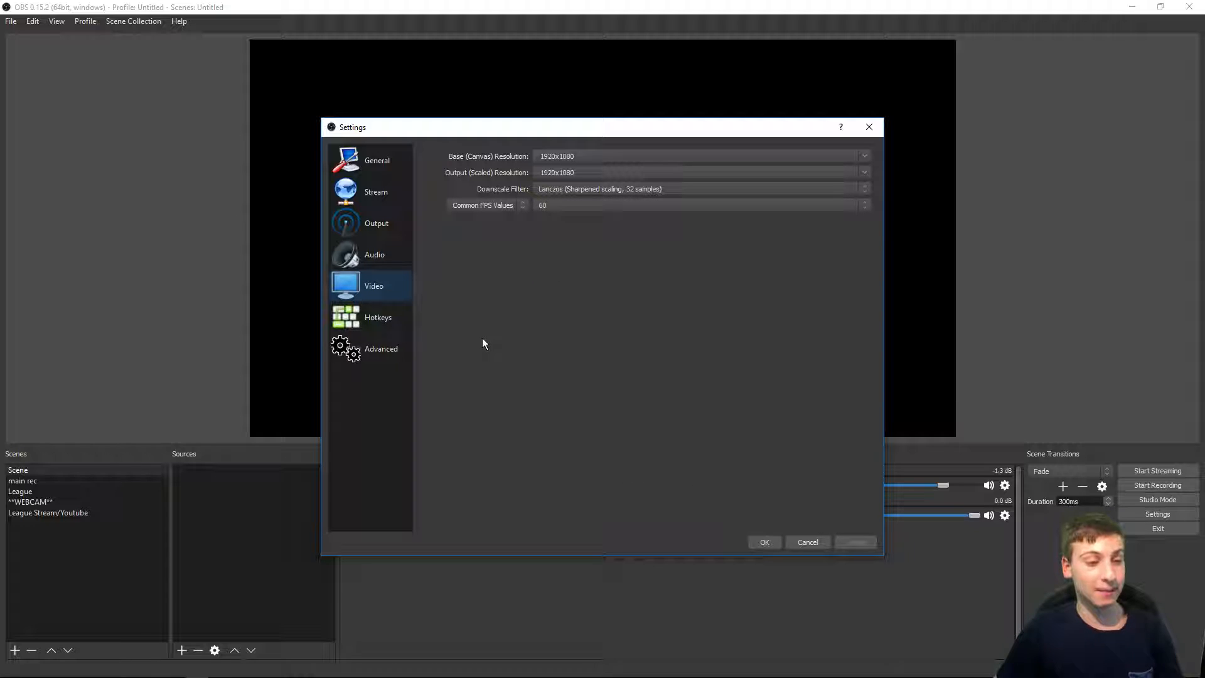
# Step: Open the Hotkeys settings, add and remove an extra Start Recording hotkey field, and browse the hotkey list
pyautogui.click(398, 317)
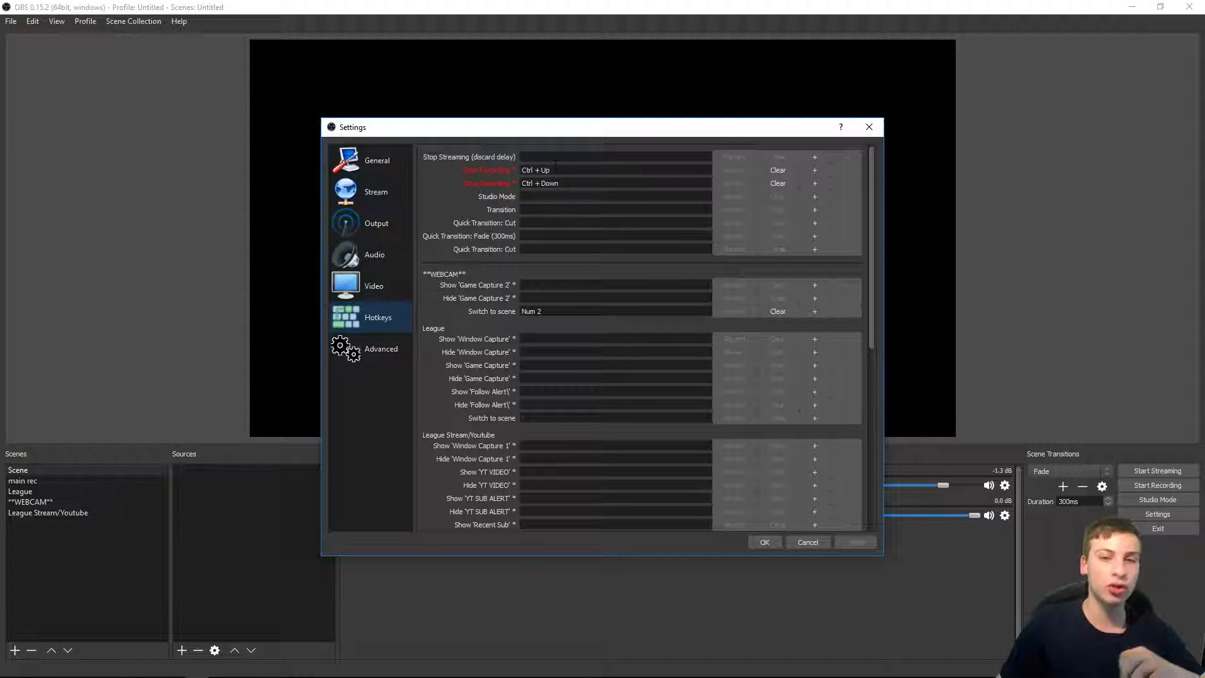
pyautogui.click(818, 173)
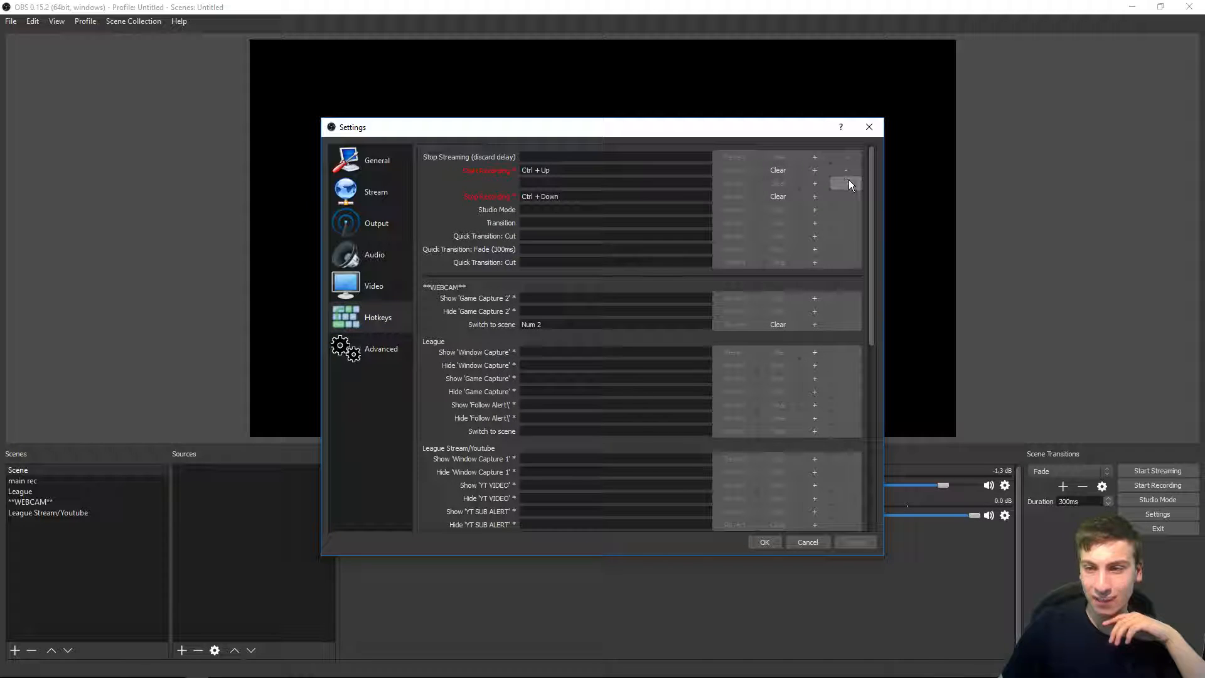
pyautogui.click(847, 182)
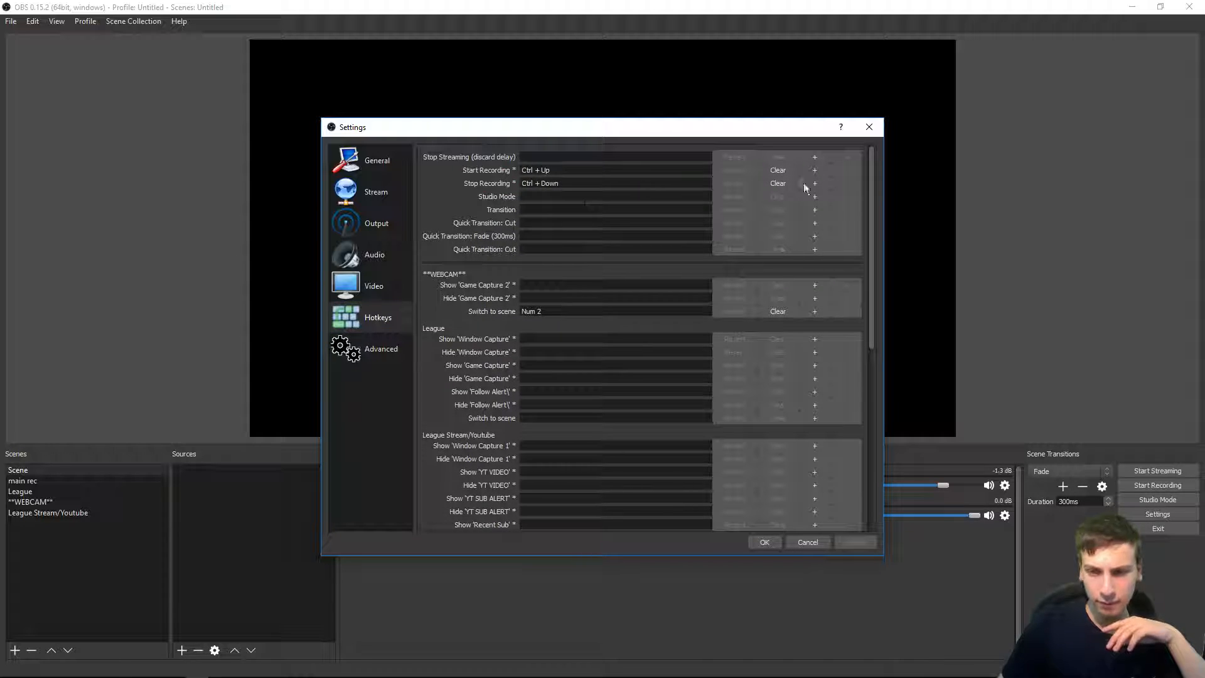
pyautogui.scroll(-4, 812, 224)
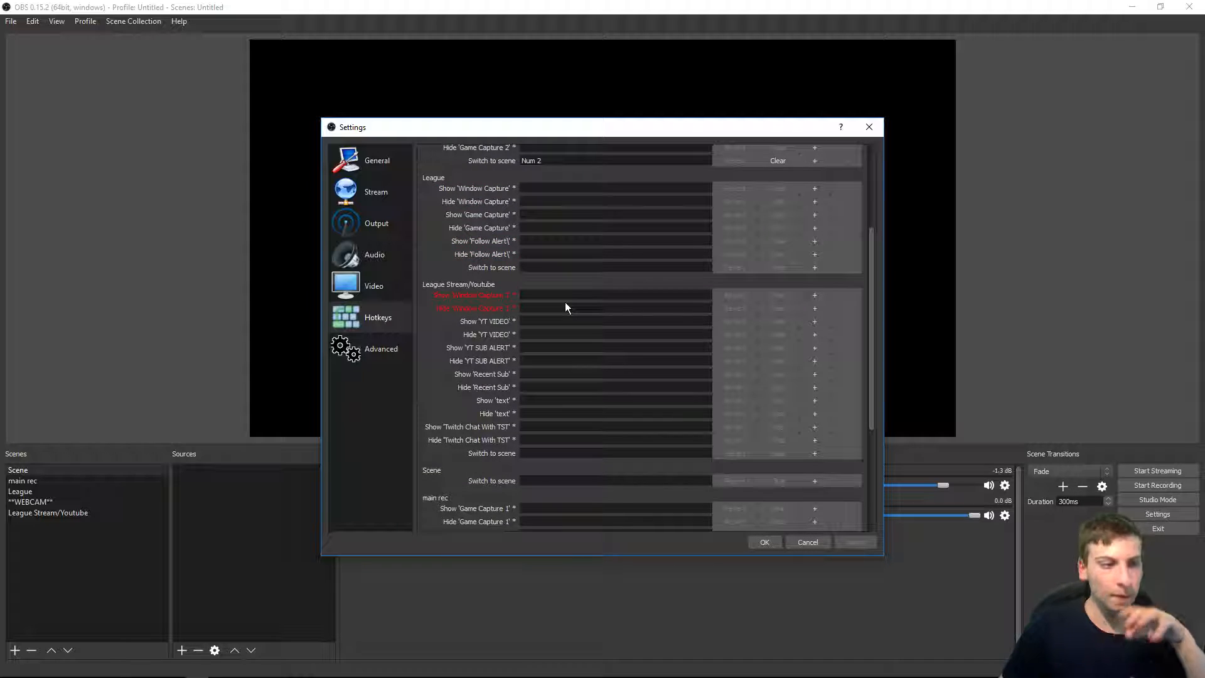
pyautogui.scroll(3, 565, 308)
pyautogui.scroll(1, 576, 374)
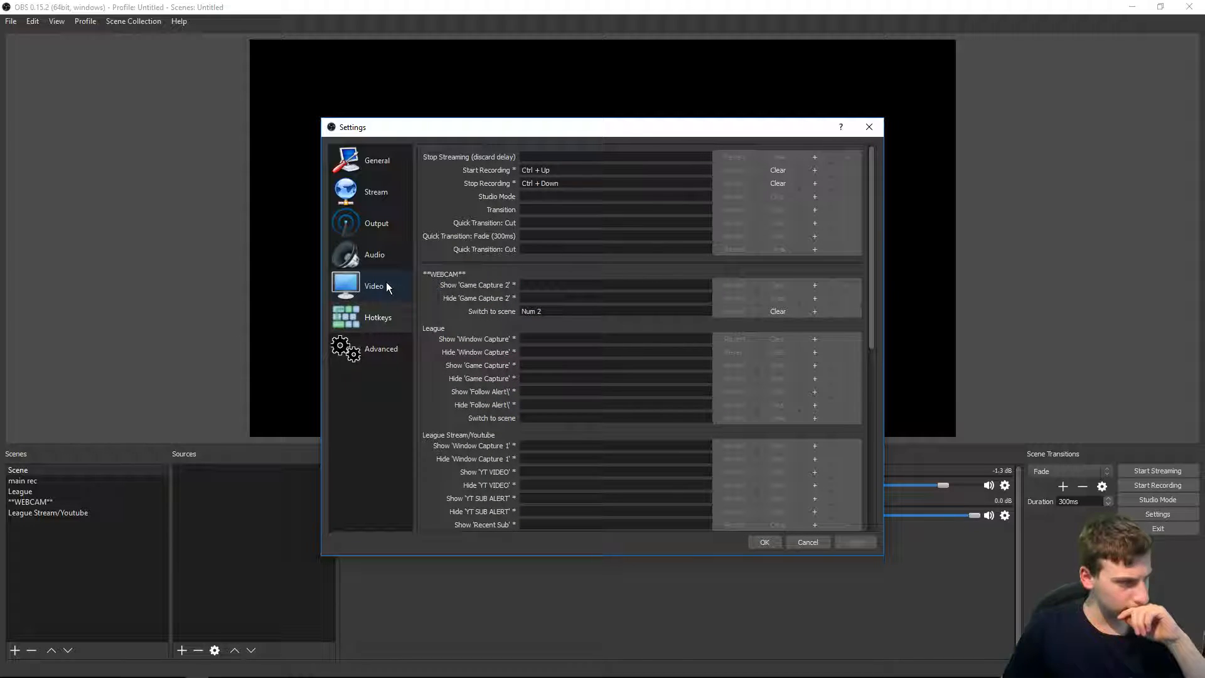
# Step: Open the Advanced settings and try the Process Priority options, returning it to Normal
pyautogui.click(380, 349)
pyautogui.click(537, 173)
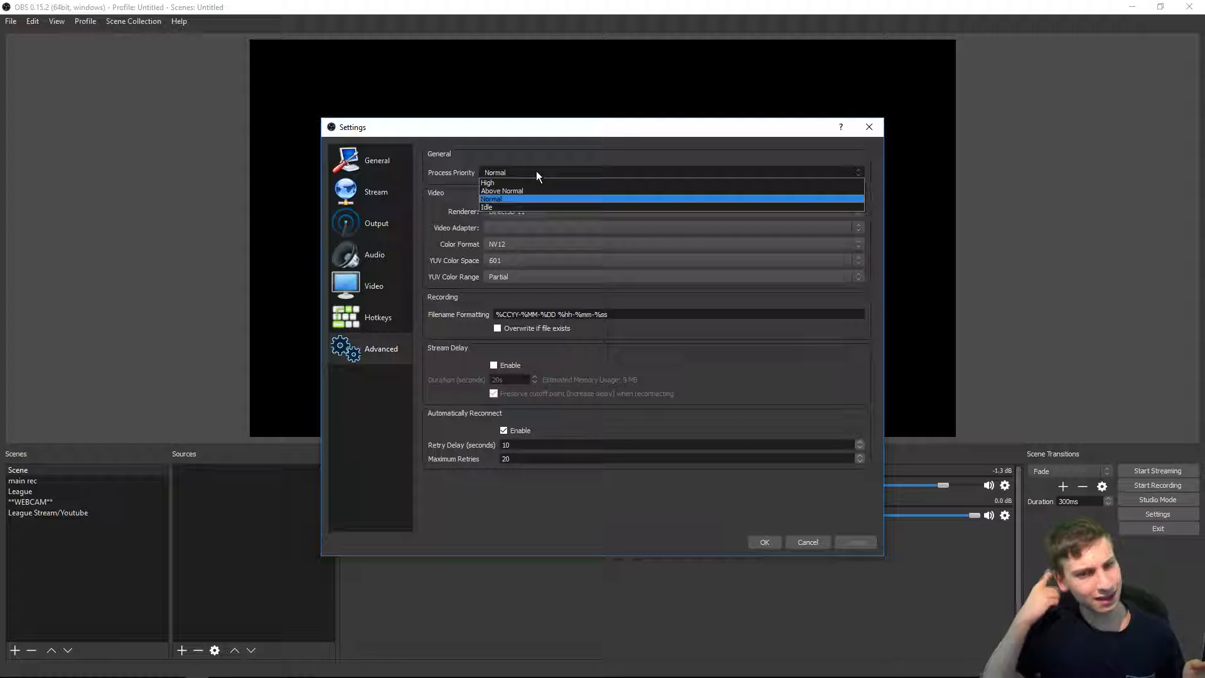
pyautogui.click(506, 199)
pyautogui.click(500, 170)
pyautogui.click(500, 168)
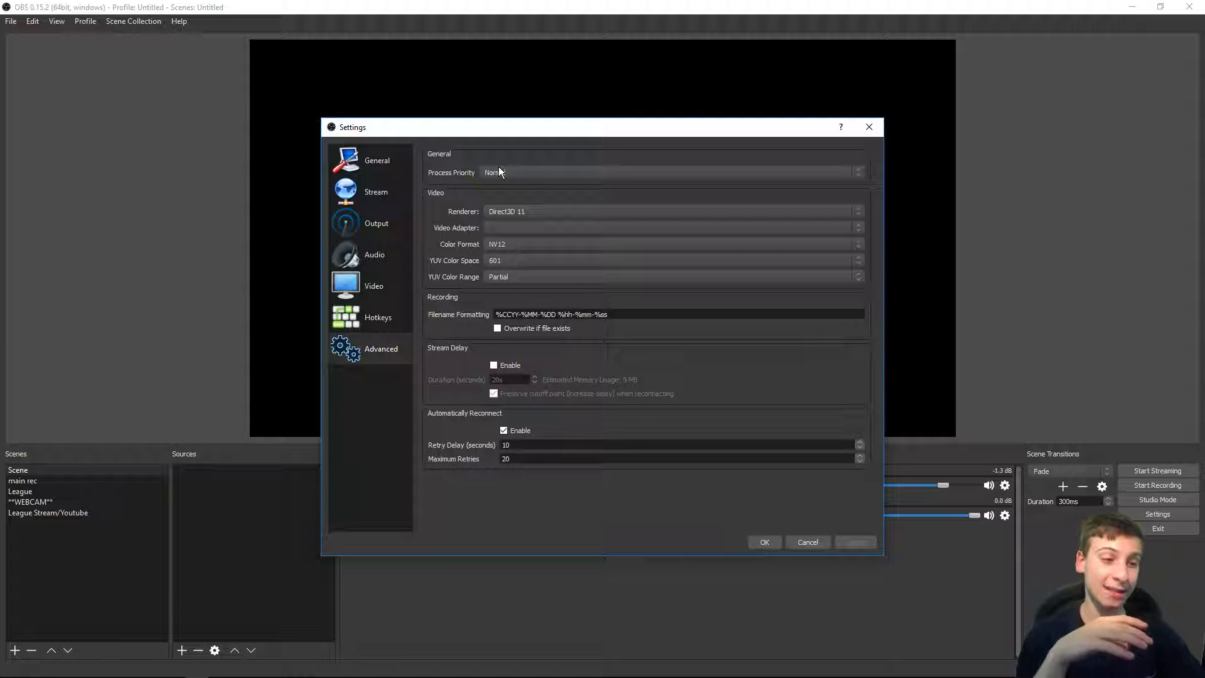
pyautogui.click(500, 172)
pyautogui.click(514, 189)
pyautogui.click(527, 172)
pyautogui.click(536, 195)
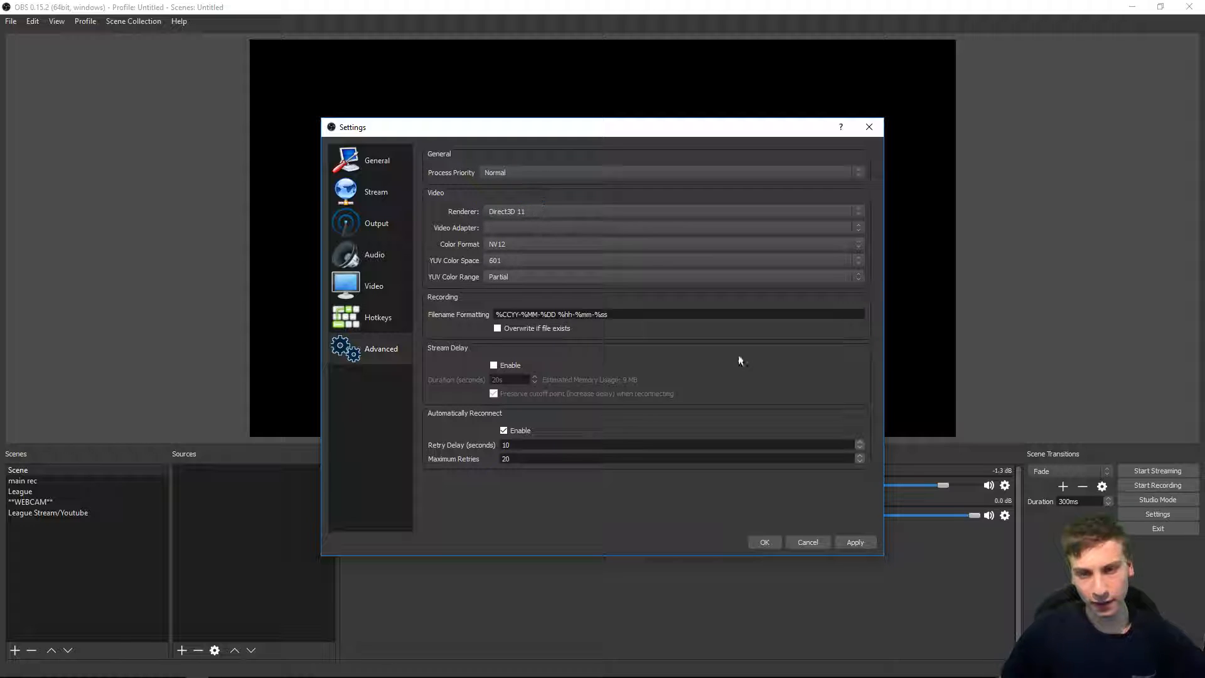
# Step: Open Task Manager and inspect the Open Broadcaster Software process and its context options, then return to the settings
pyautogui.hotkey('ctrl', 'shift', 'Escape')
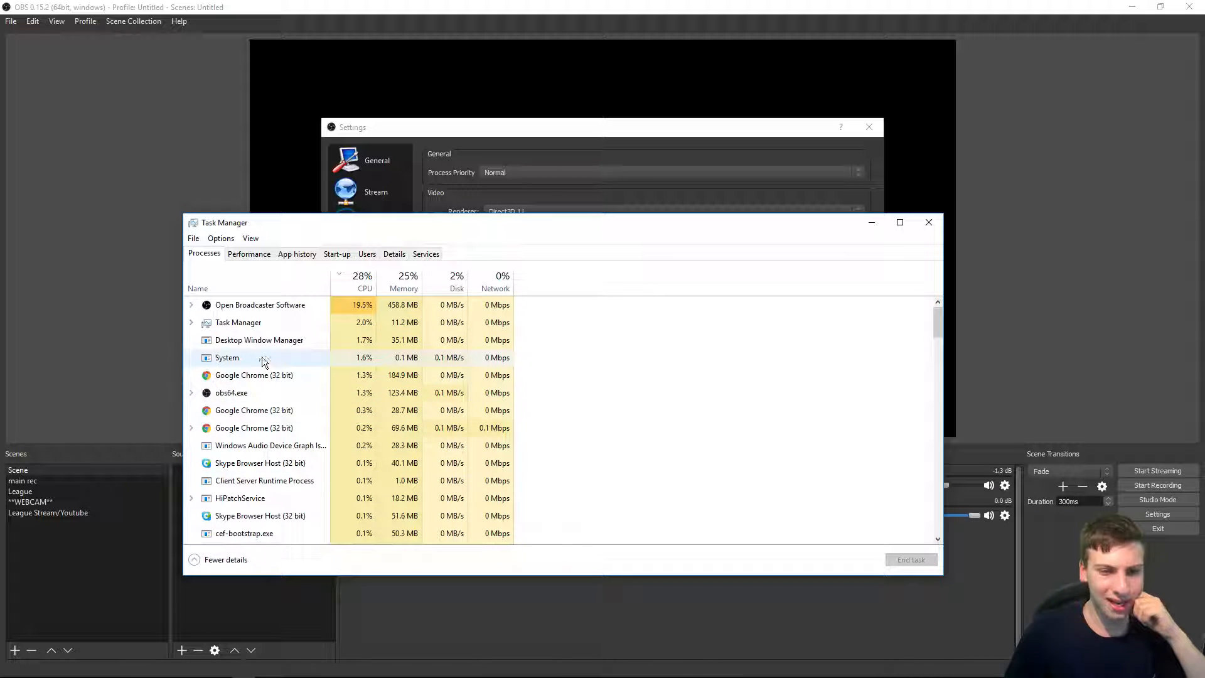
pyautogui.rightClick(250, 347)
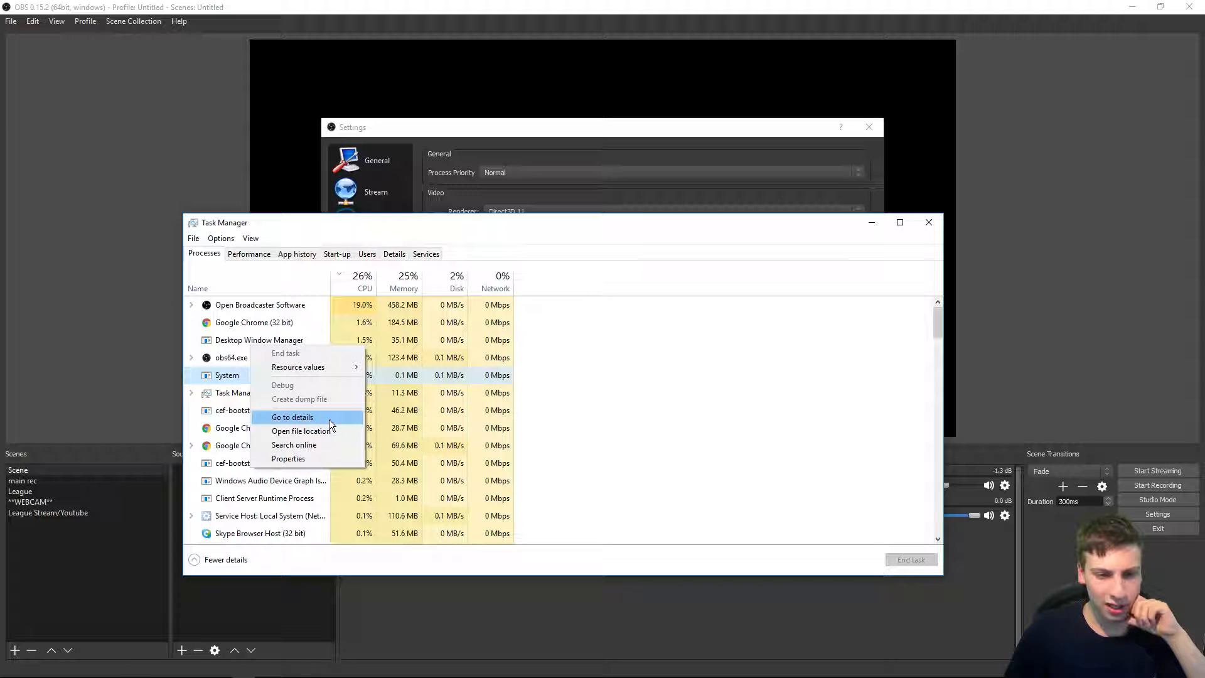
pyautogui.click(251, 306)
pyautogui.rightClick(251, 308)
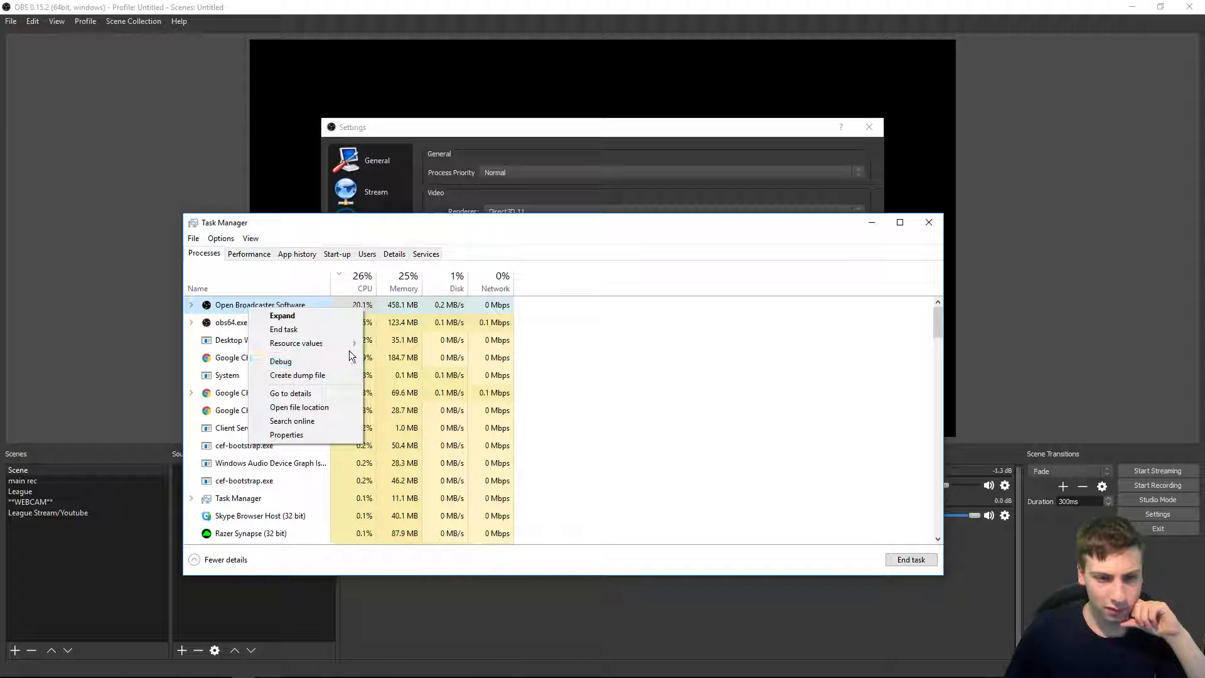
pyautogui.moveTo(349, 355)
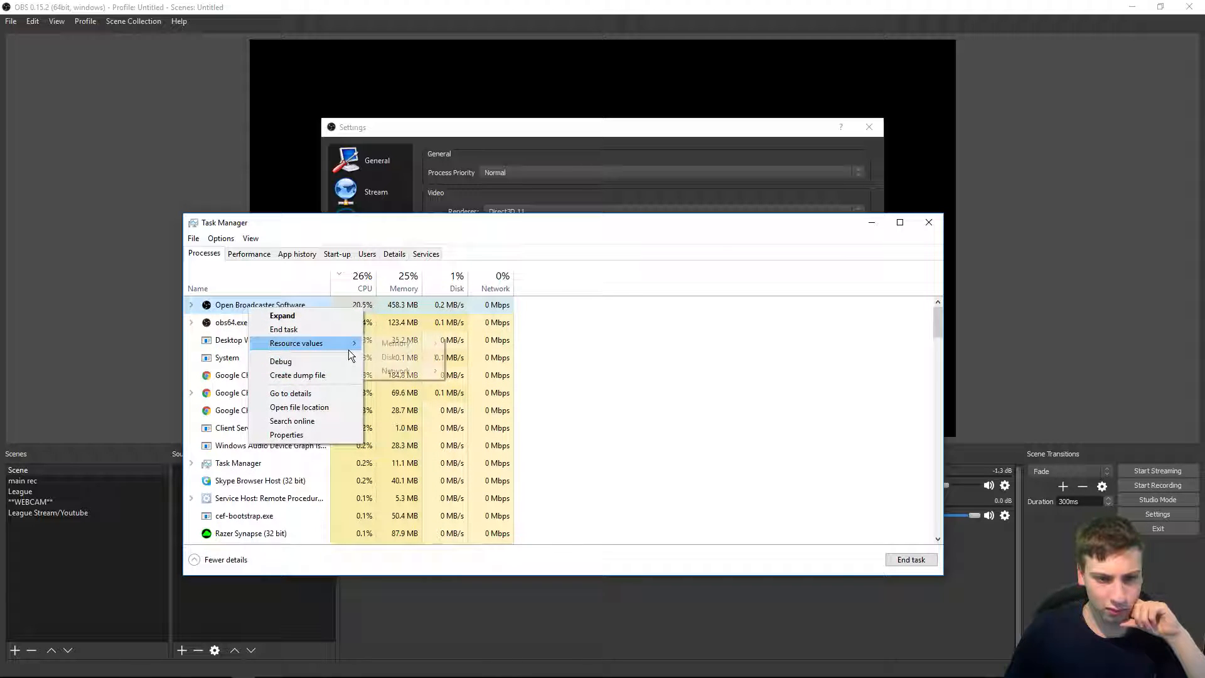
pyautogui.click(219, 302)
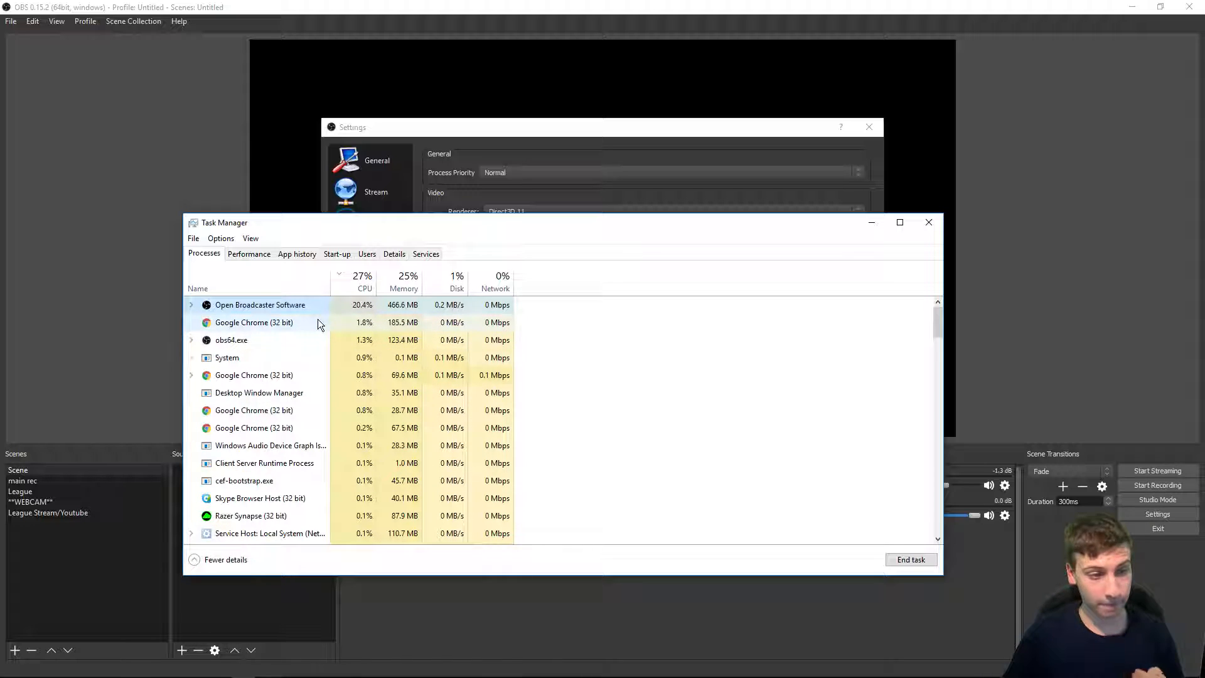
pyautogui.click(289, 343)
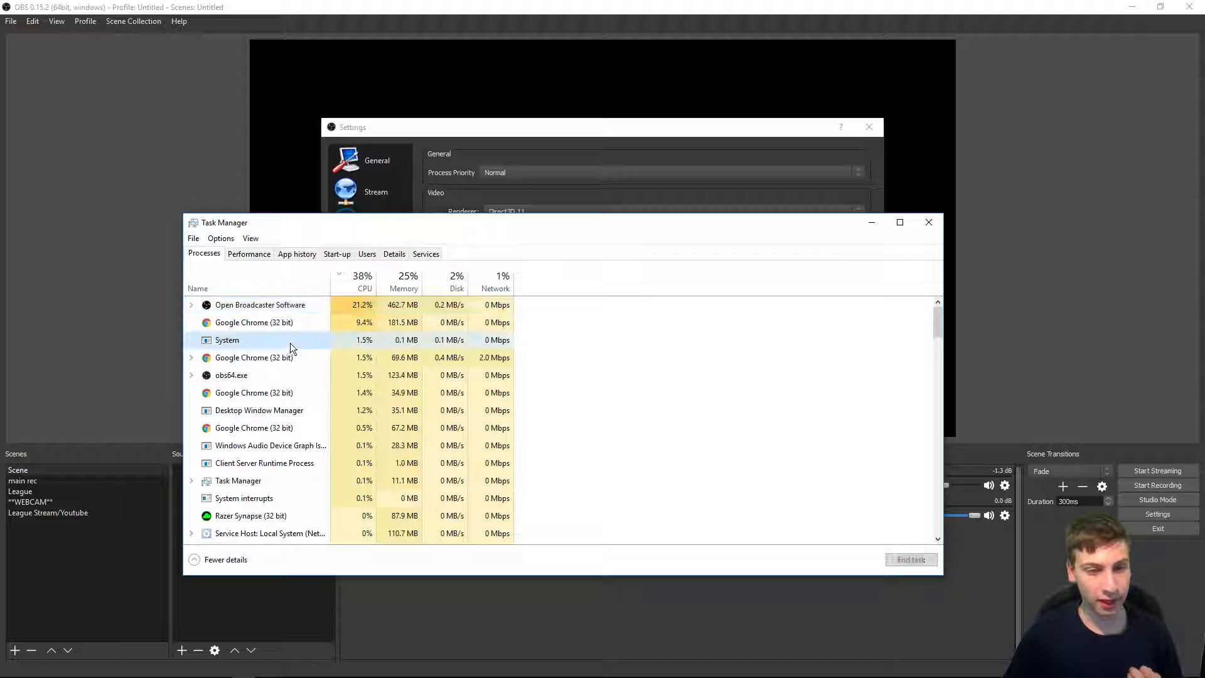
pyautogui.click(492, 127)
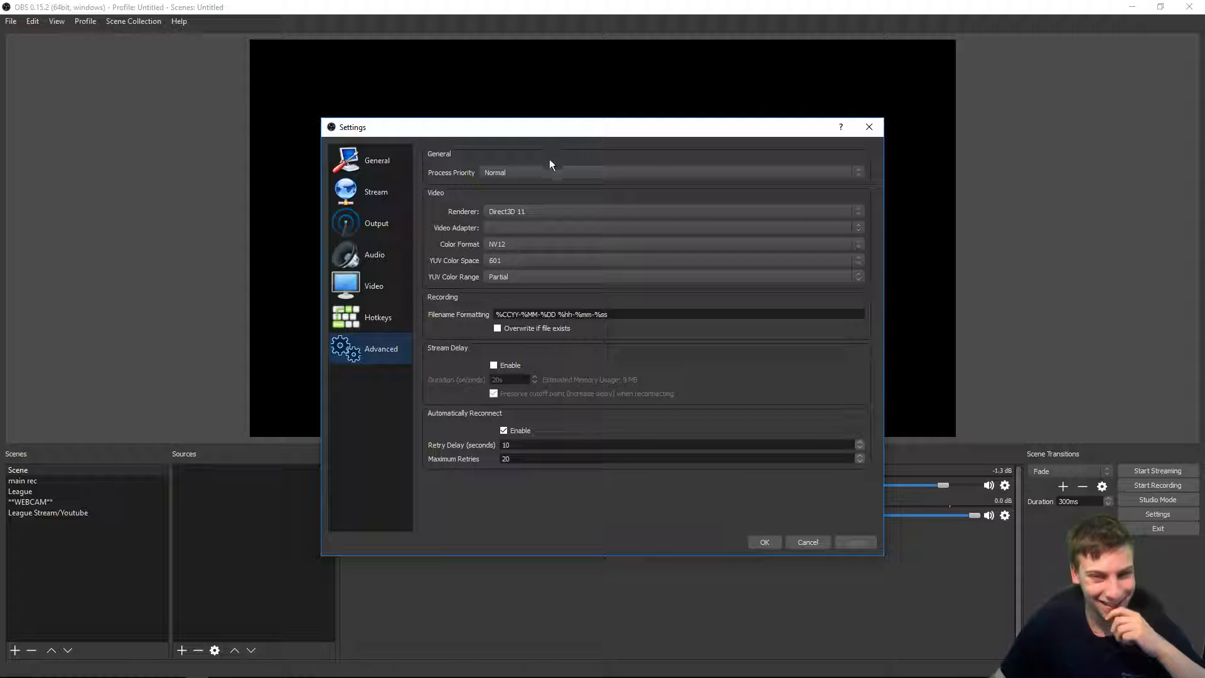
# Step: Review the Renderer and Color Format options and the recording filename formatting string
pyautogui.click(555, 208)
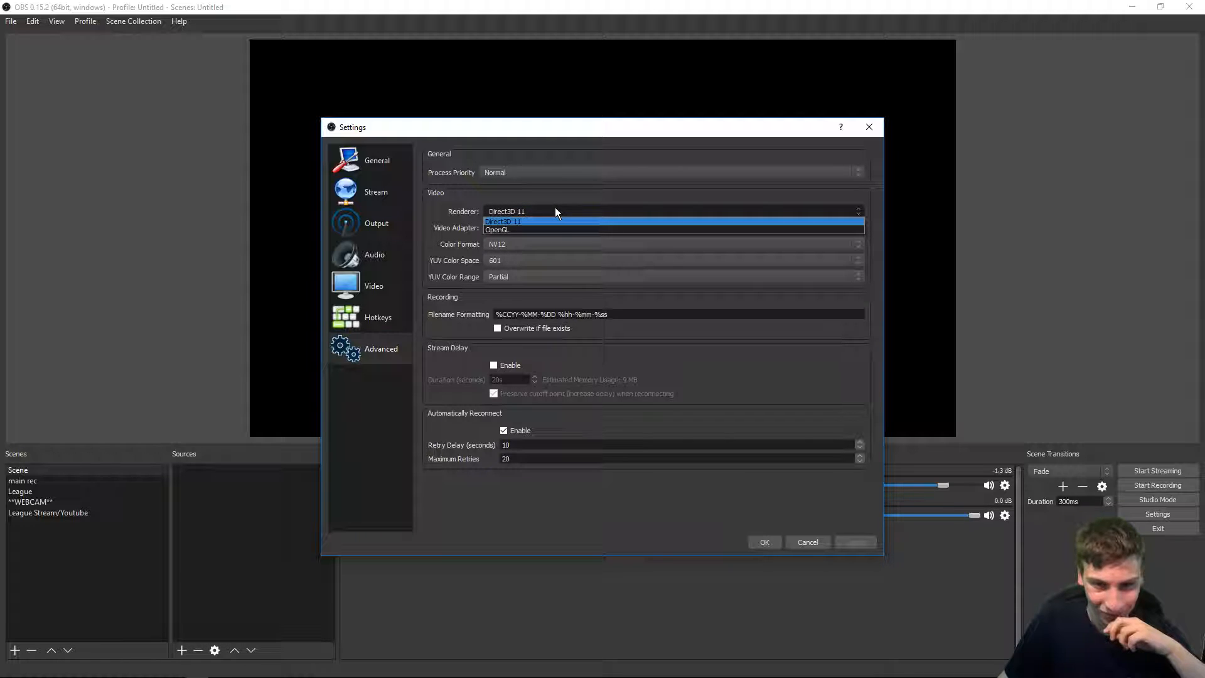
pyautogui.click(522, 221)
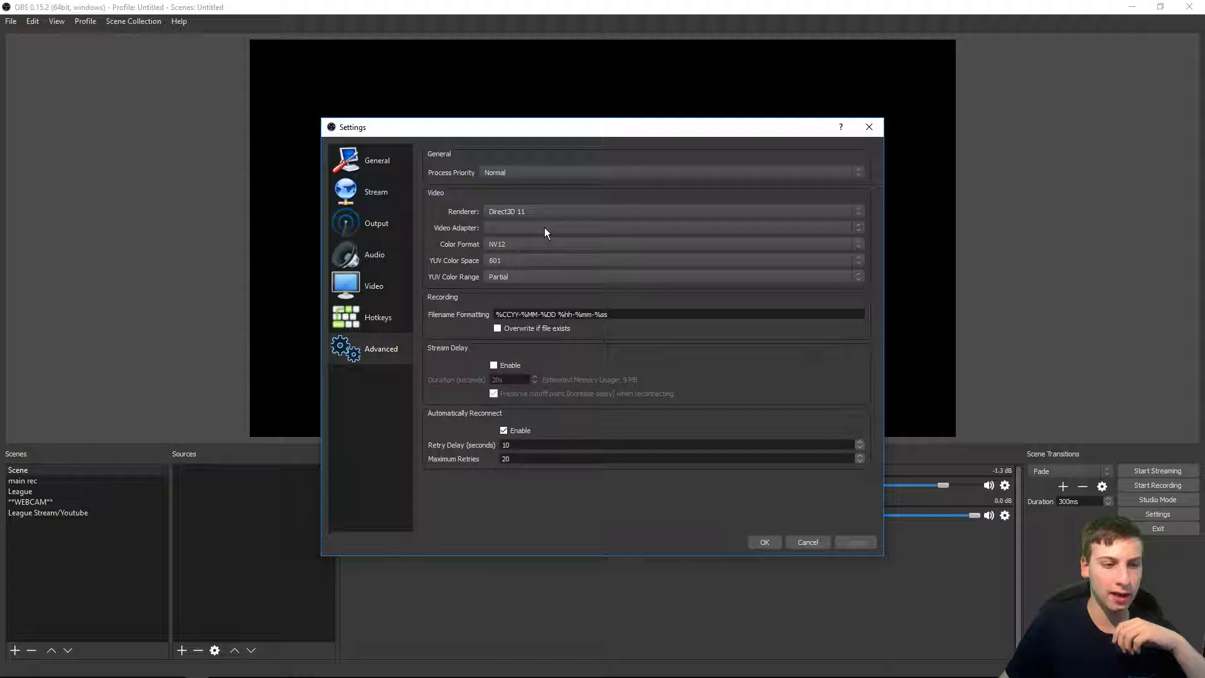
pyautogui.click(518, 246)
pyautogui.click(511, 242)
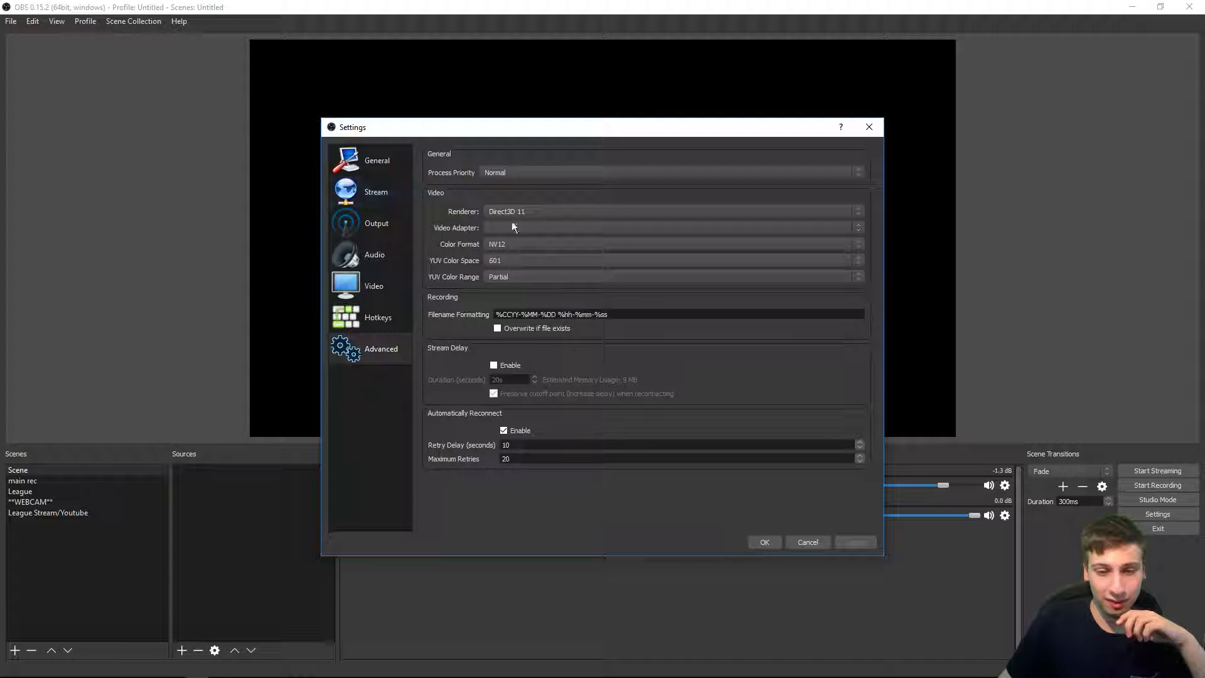
pyautogui.moveTo(609, 314); pyautogui.dragTo(582, 316)
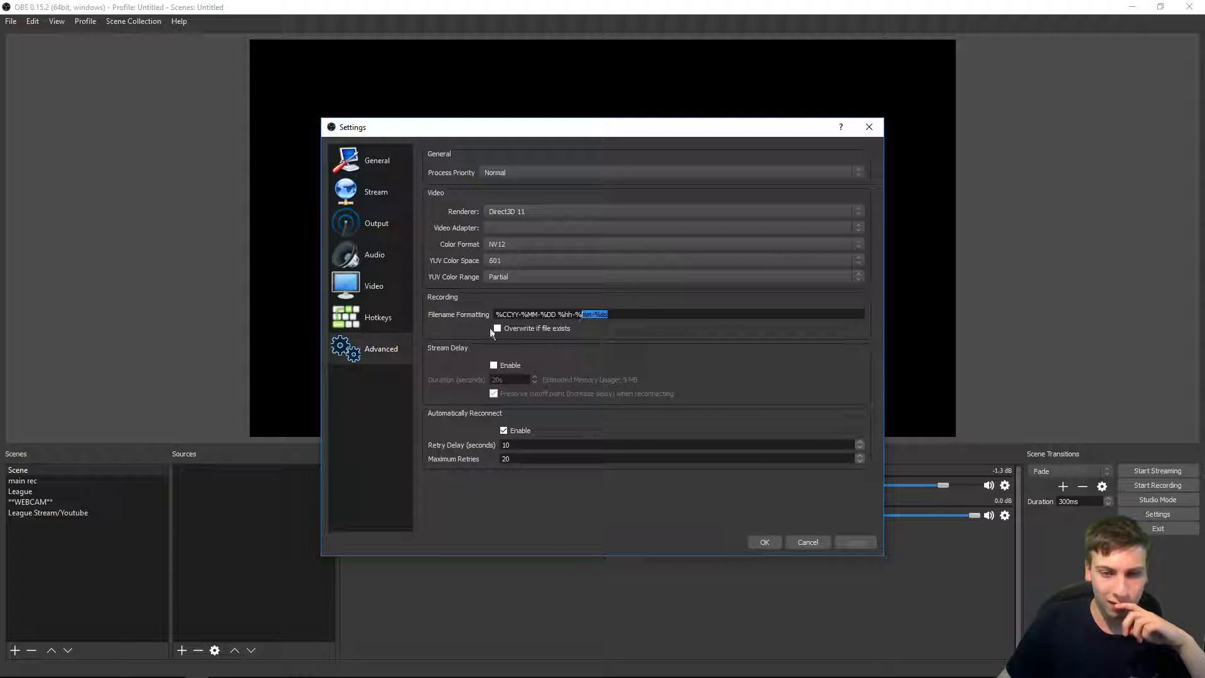
pyautogui.moveTo(502, 317); pyautogui.dragTo(520, 316)
pyautogui.click(509, 315)
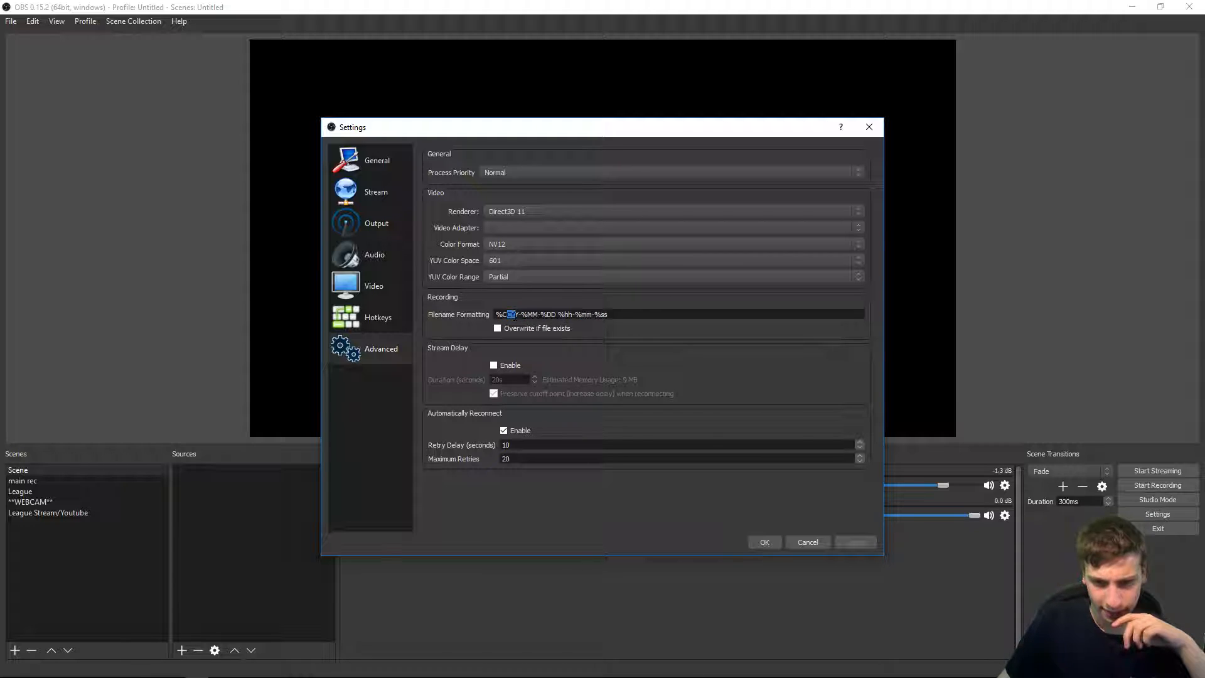
pyautogui.moveTo(541, 314); pyautogui.dragTo(596, 315)
pyautogui.moveTo(604, 315)
pyautogui.mouseDown()
pyautogui.moveTo(497, 315)
pyautogui.moveTo(602, 320)
pyautogui.mouseUp()
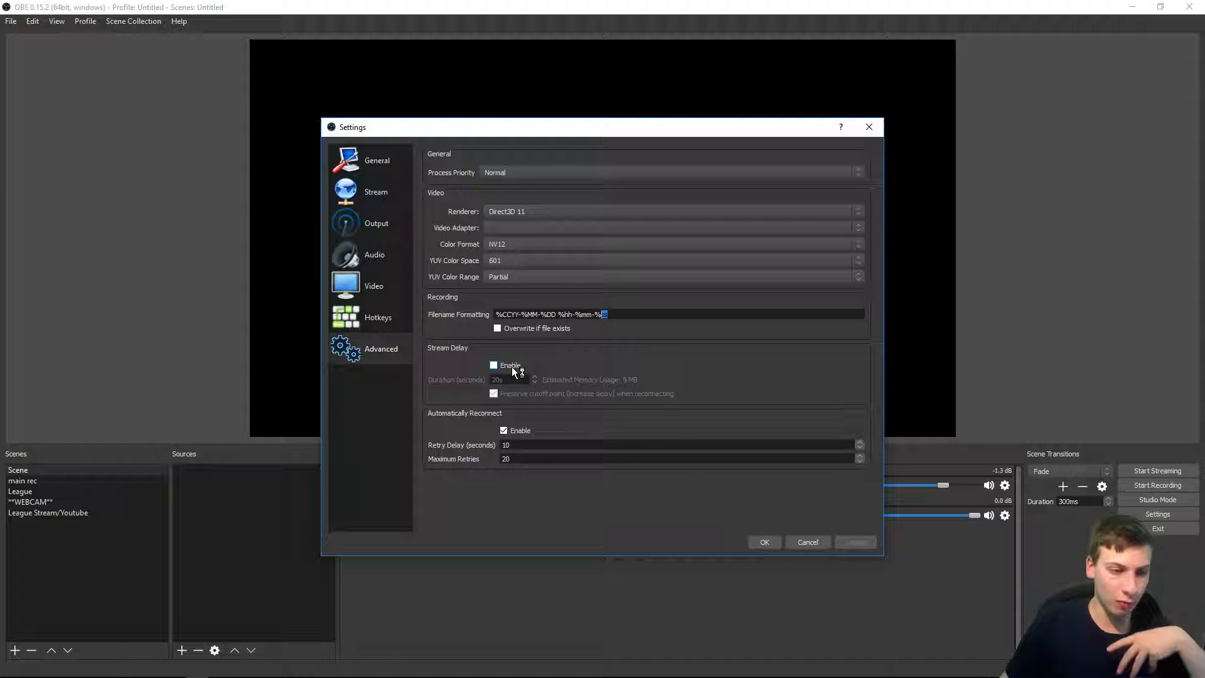
pyautogui.click(494, 365)
pyautogui.scroll(10, 517, 382)
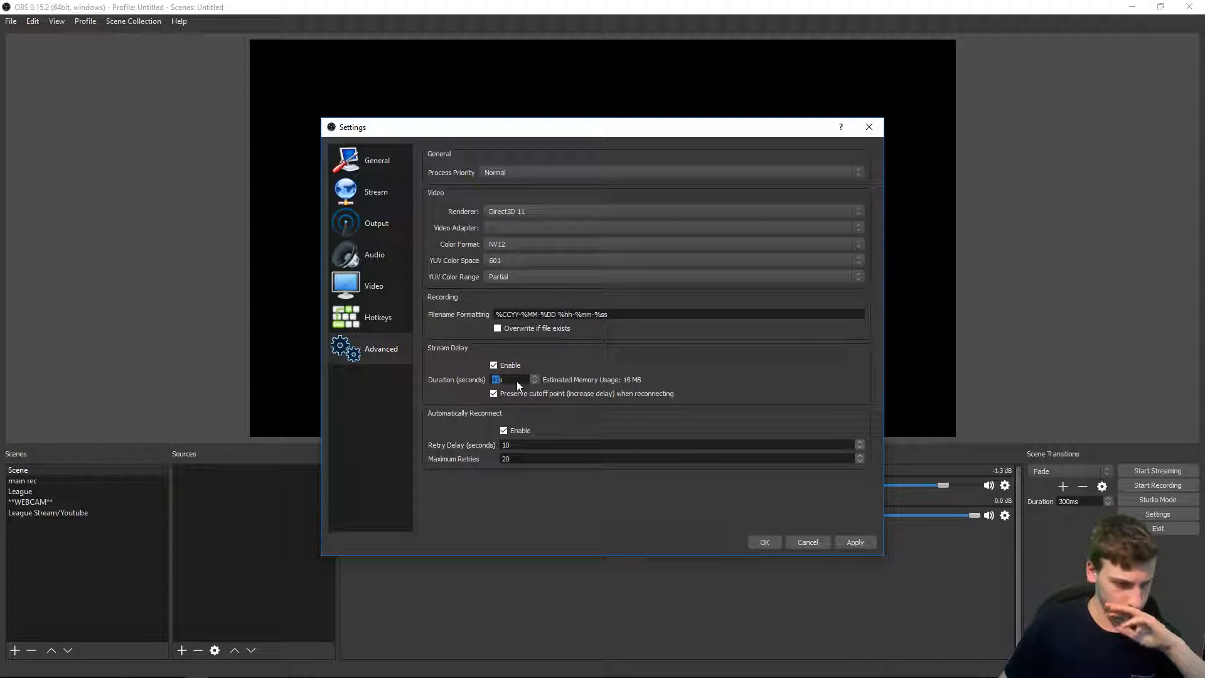
pyautogui.click(493, 365)
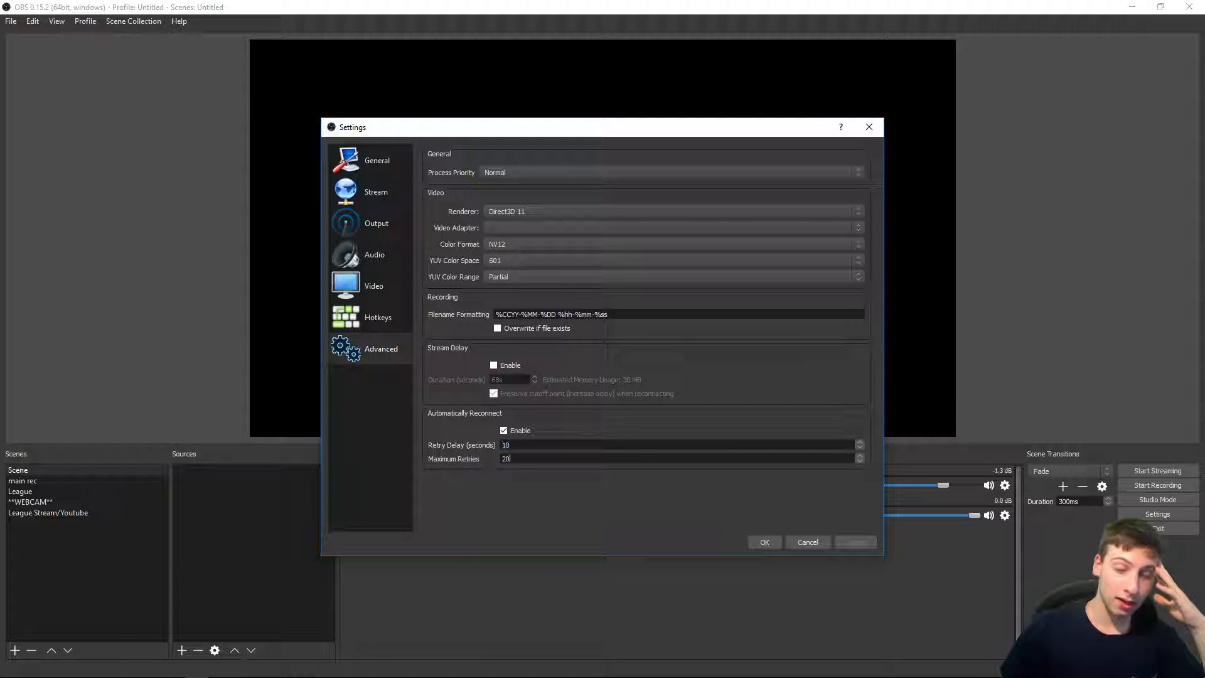
# Step: Disable Automatically Reconnect and save the settings
pyautogui.click(504, 430)
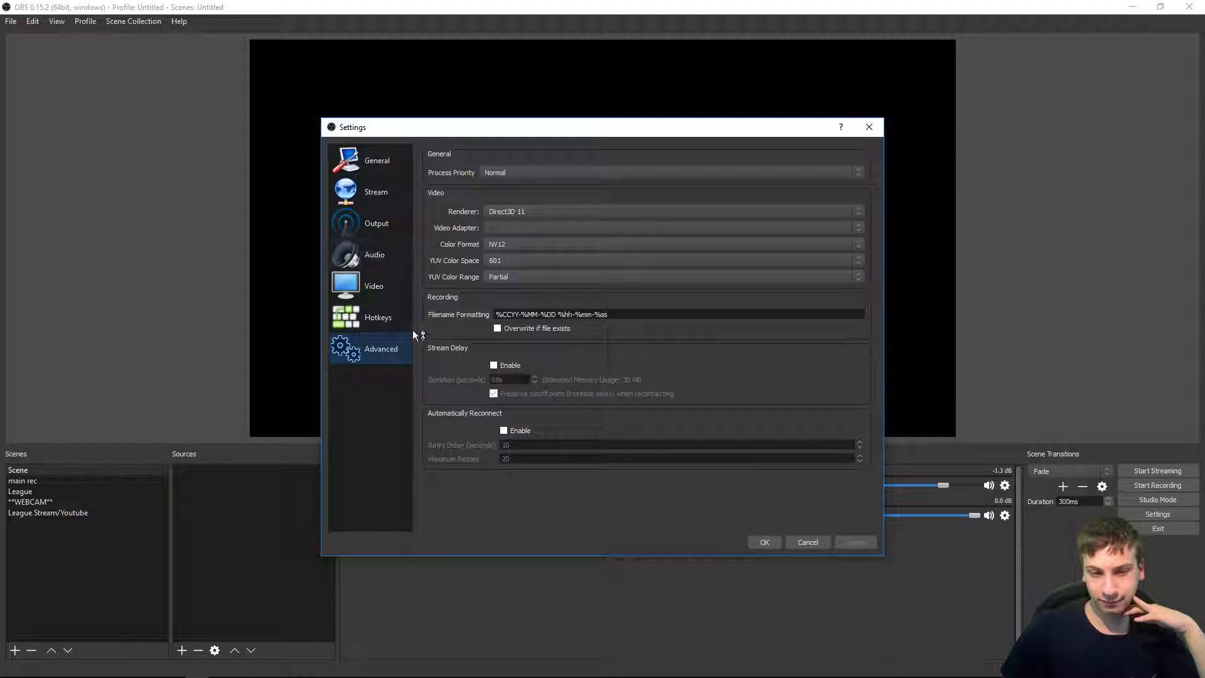
pyautogui.click(769, 543)
# Step: Adjust the mixer faders, setting Desktop Audio to about -2.2 dB and Mic/Aux to 0.0 dB
pyautogui.moveTo(78, 470)
pyautogui.mouseDown()
pyautogui.moveTo(119, 469)
pyautogui.moveTo(77, 476)
pyautogui.mouseUp()
pyautogui.moveTo(222, 477); pyautogui.dragTo(226, 506)
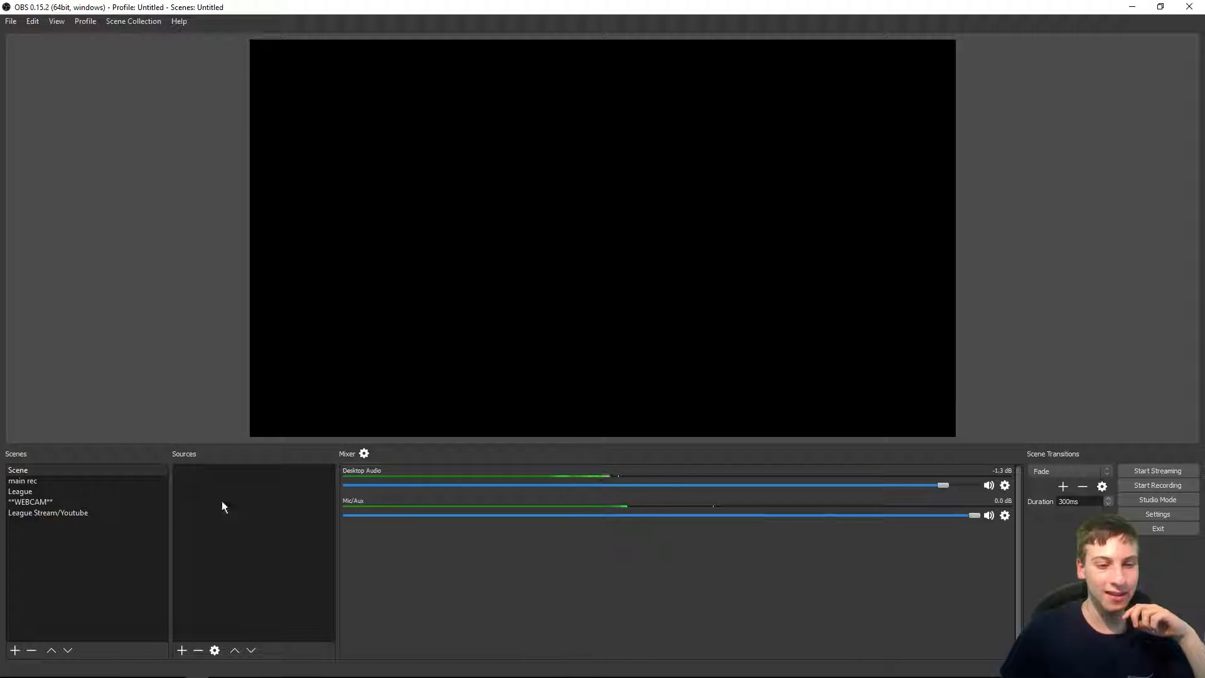
pyautogui.moveTo(388, 487); pyautogui.dragTo(882, 516)
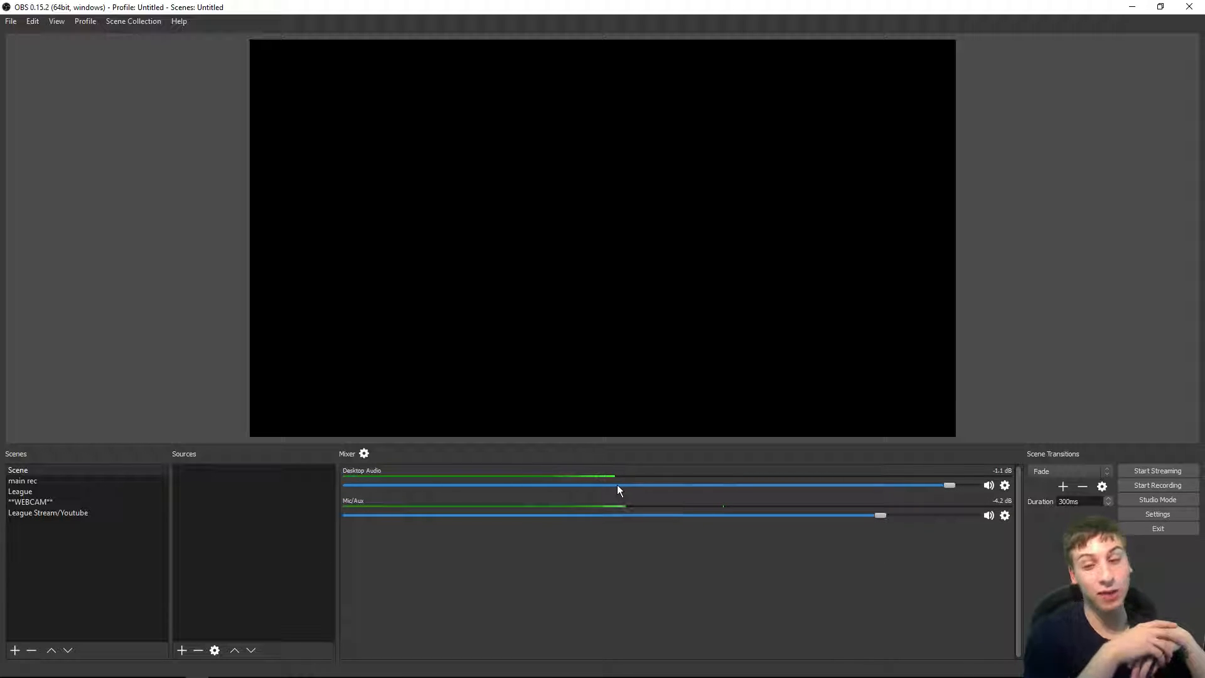
pyautogui.moveTo(950, 485); pyautogui.dragTo(992, 484)
pyautogui.moveTo(1058, 412); pyautogui.dragTo(992, 517)
pyautogui.moveTo(919, 486)
pyautogui.mouseDown()
pyautogui.moveTo(931, 487)
pyautogui.moveTo(924, 507)
pyautogui.mouseUp()
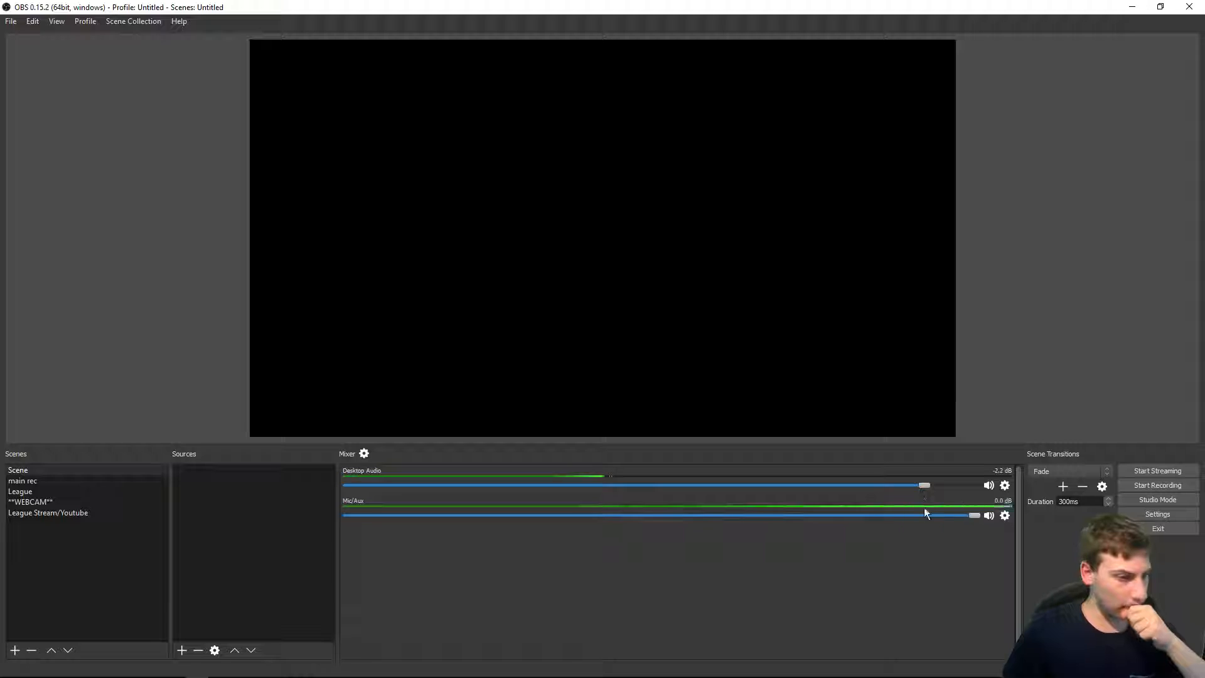
# Step: Close Task Manager and maximize the OBS window again
pyautogui.click(49, 470)
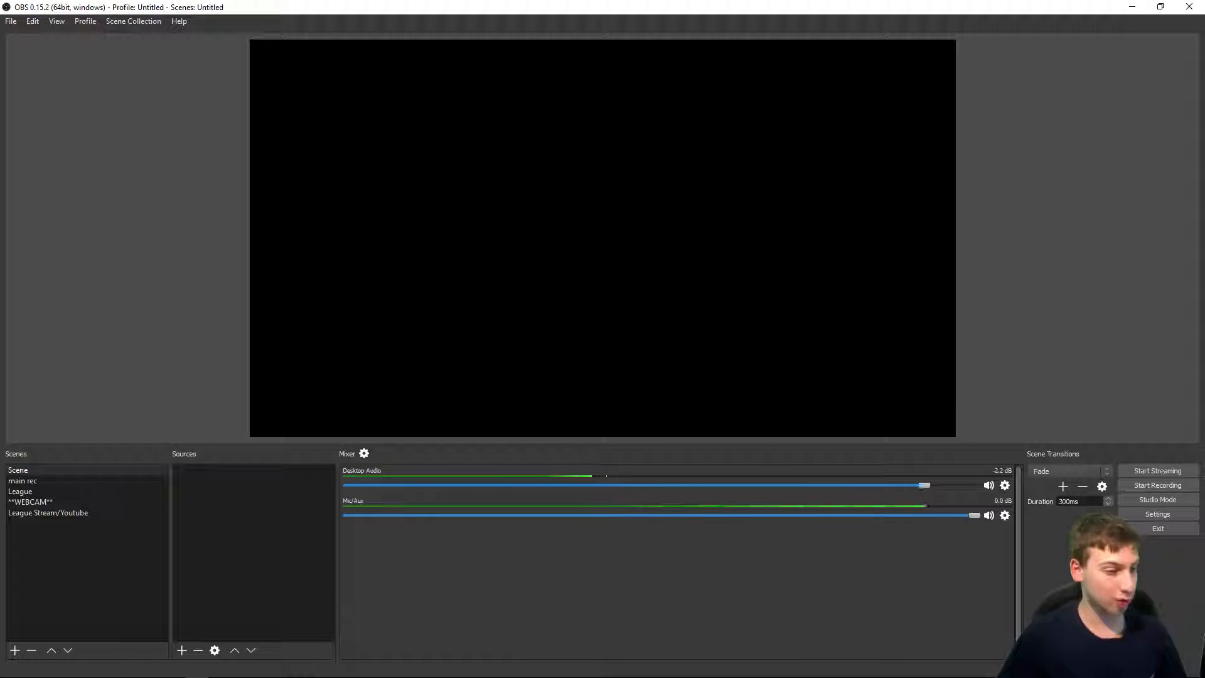
pyautogui.click(118, 481)
pyautogui.click(239, 471)
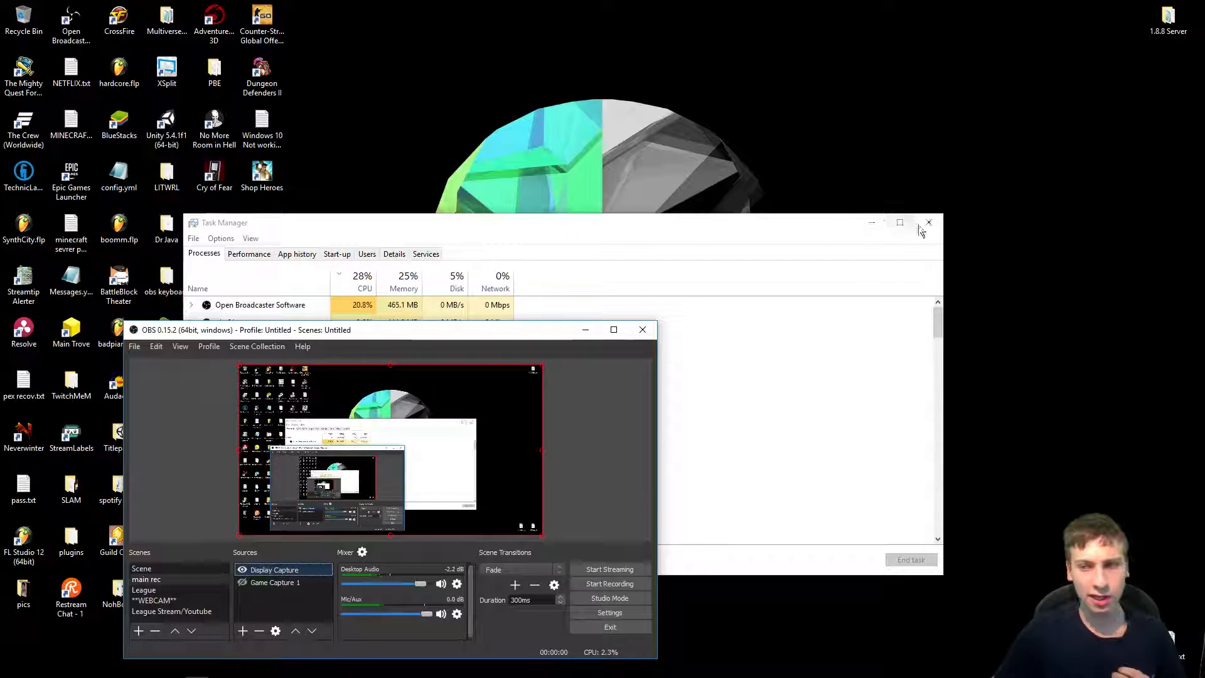
pyautogui.click(928, 223)
pyautogui.moveTo(442, 329); pyautogui.dragTo(680, 3)
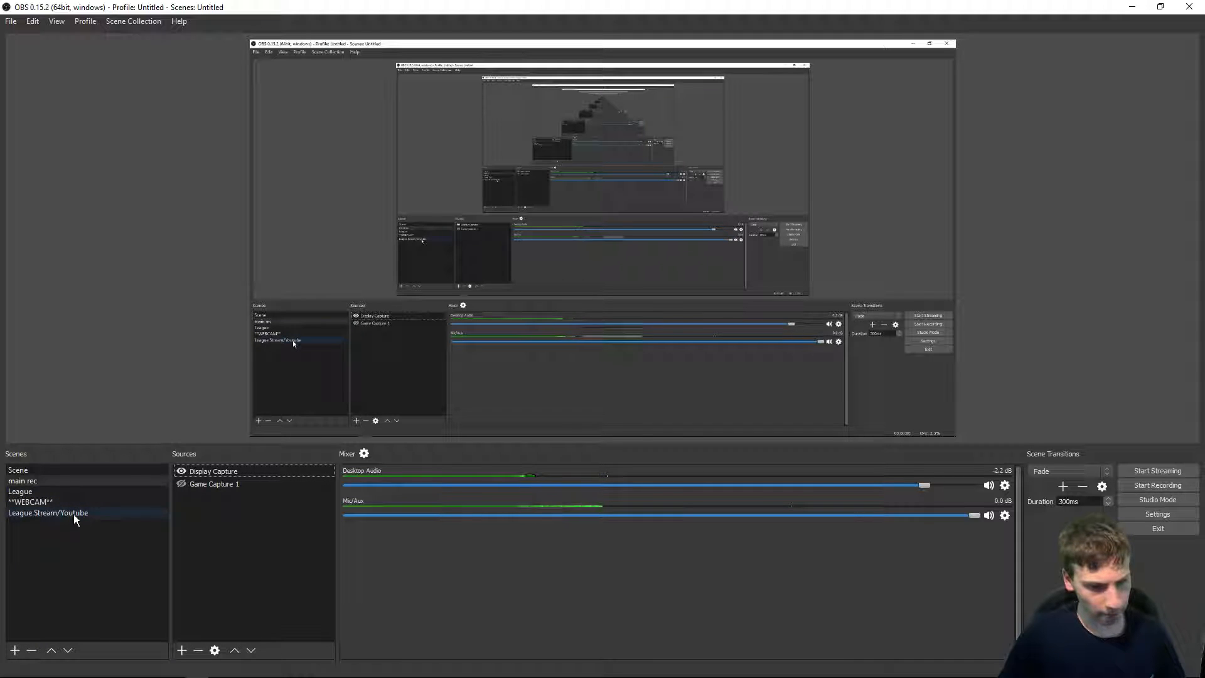
# Step: Switch through the **WEBCAM**, League Stream/Youtube and Scene scenes to review their sources
pyautogui.click(53, 502)
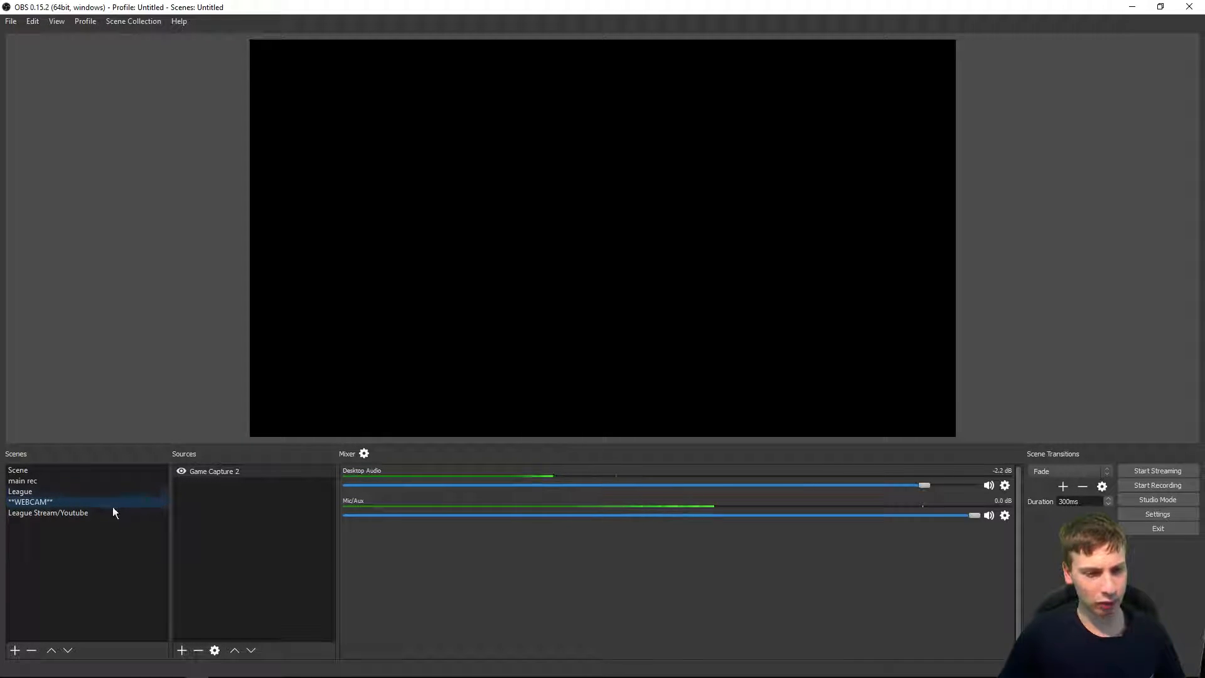
pyautogui.click(79, 513)
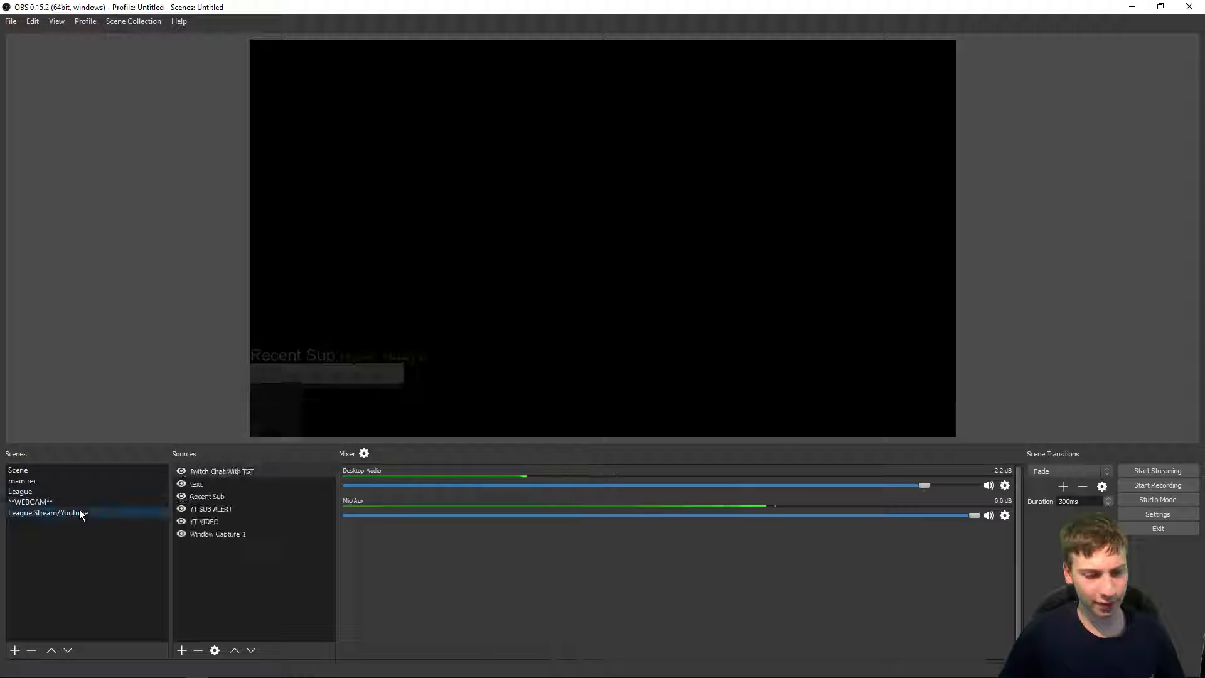
pyautogui.click(371, 385)
pyautogui.click(373, 347)
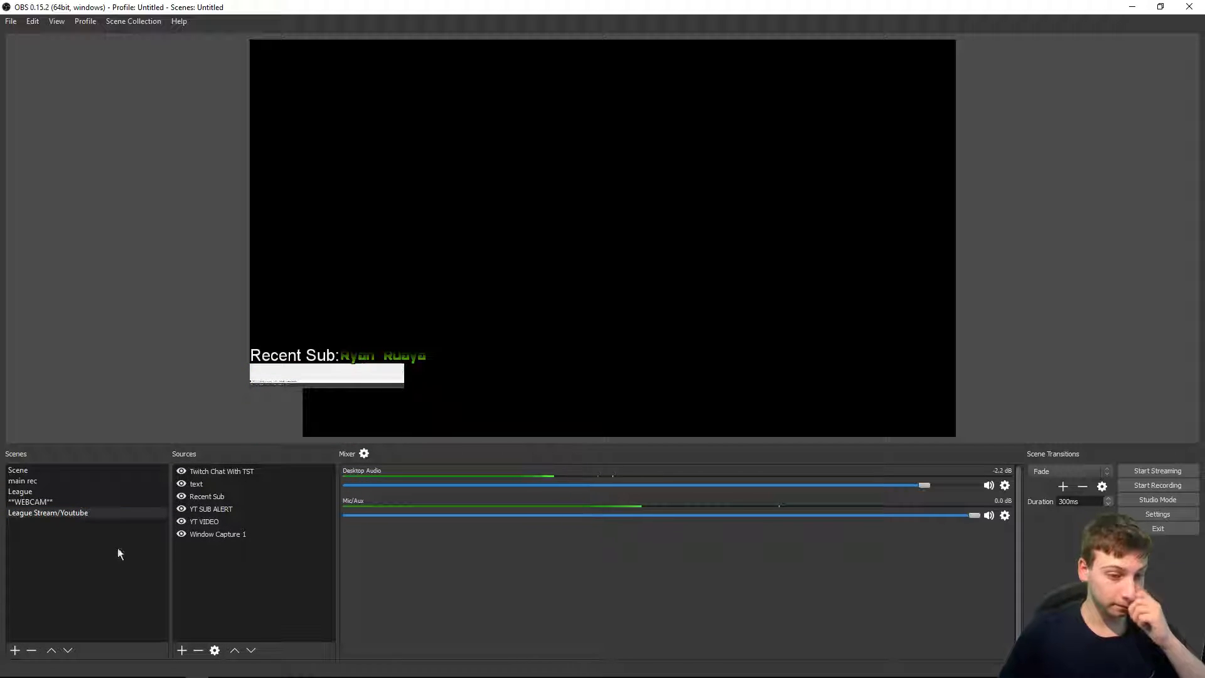
pyautogui.click(57, 470)
# Step: Start adding a BrowserSource to Scene, look up the OBS browser plugin page, and cancel the source creation
pyautogui.rightClick(276, 494)
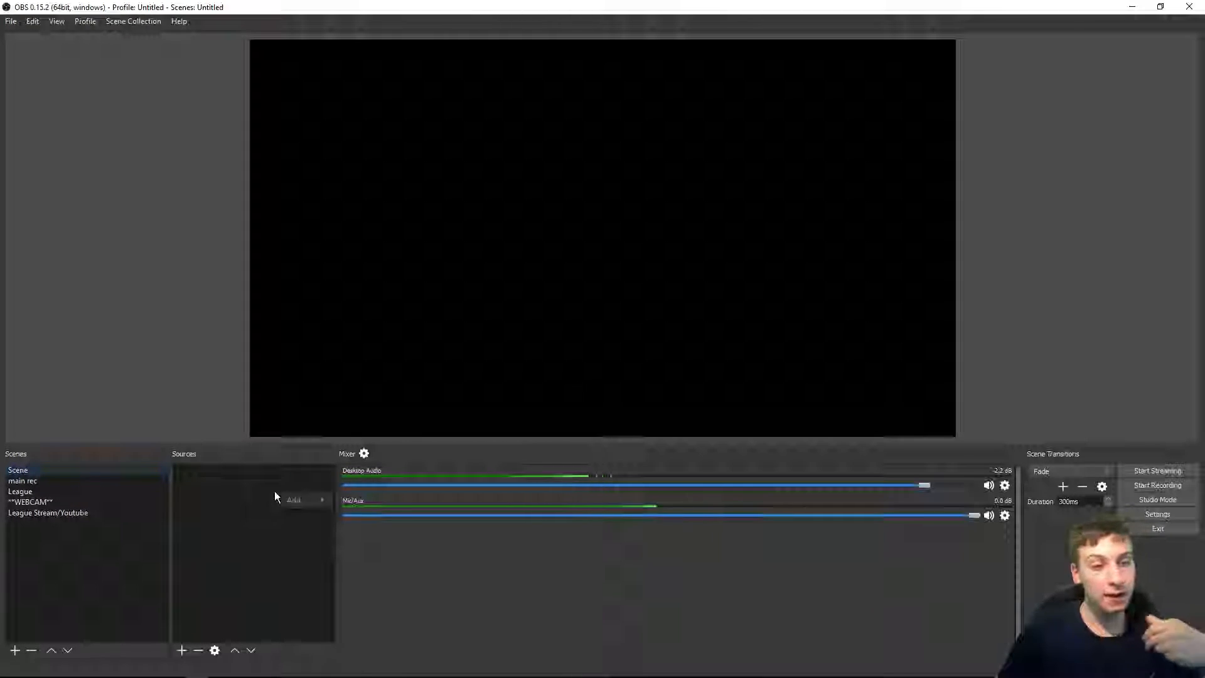
pyautogui.moveTo(292, 500)
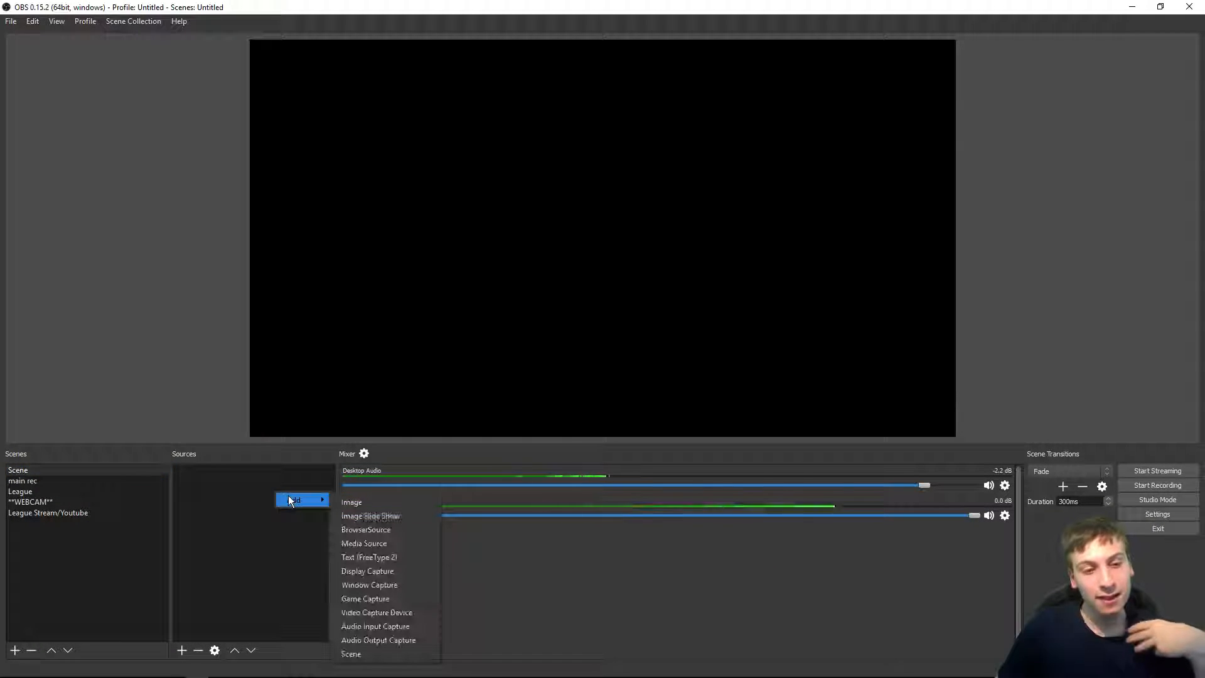
pyautogui.click(397, 530)
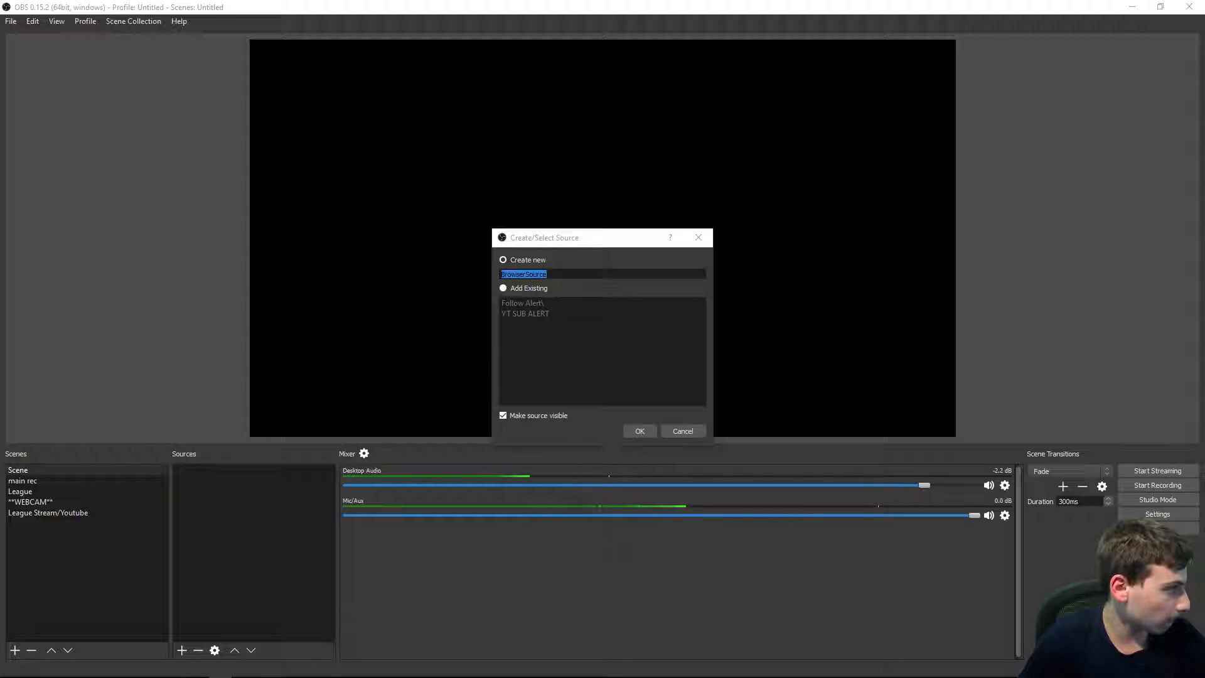
pyautogui.moveTo(0, 261); pyautogui.dragTo(439, 3)
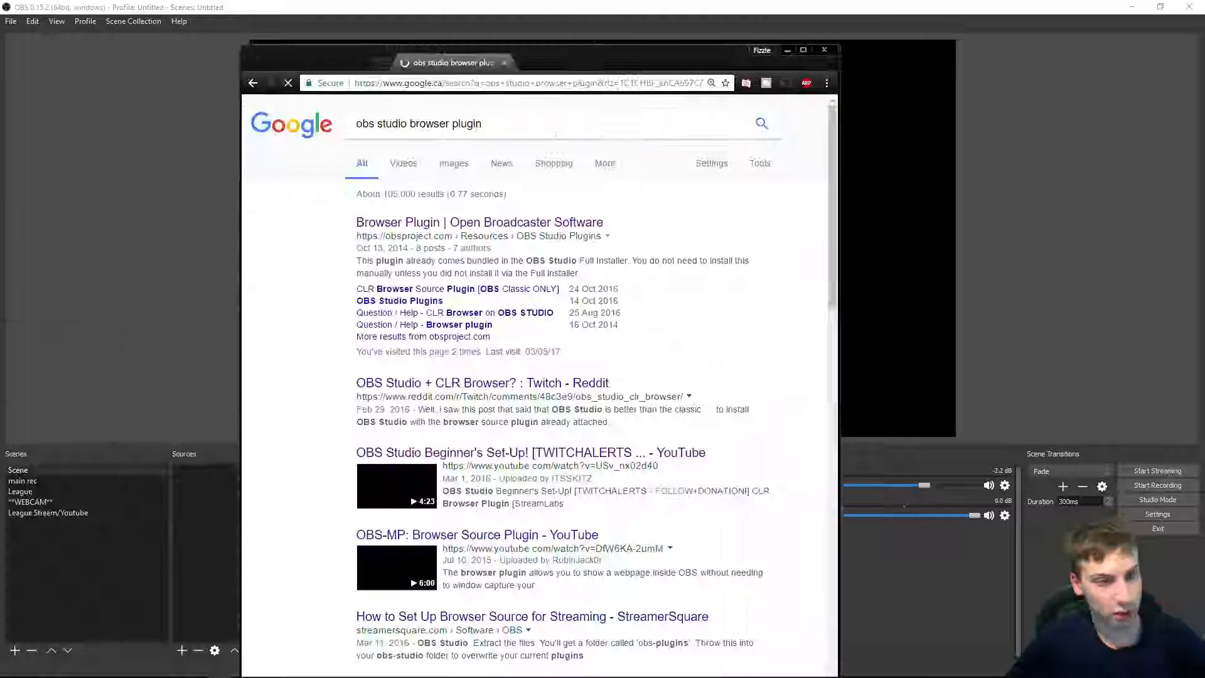
pyautogui.click(491, 223)
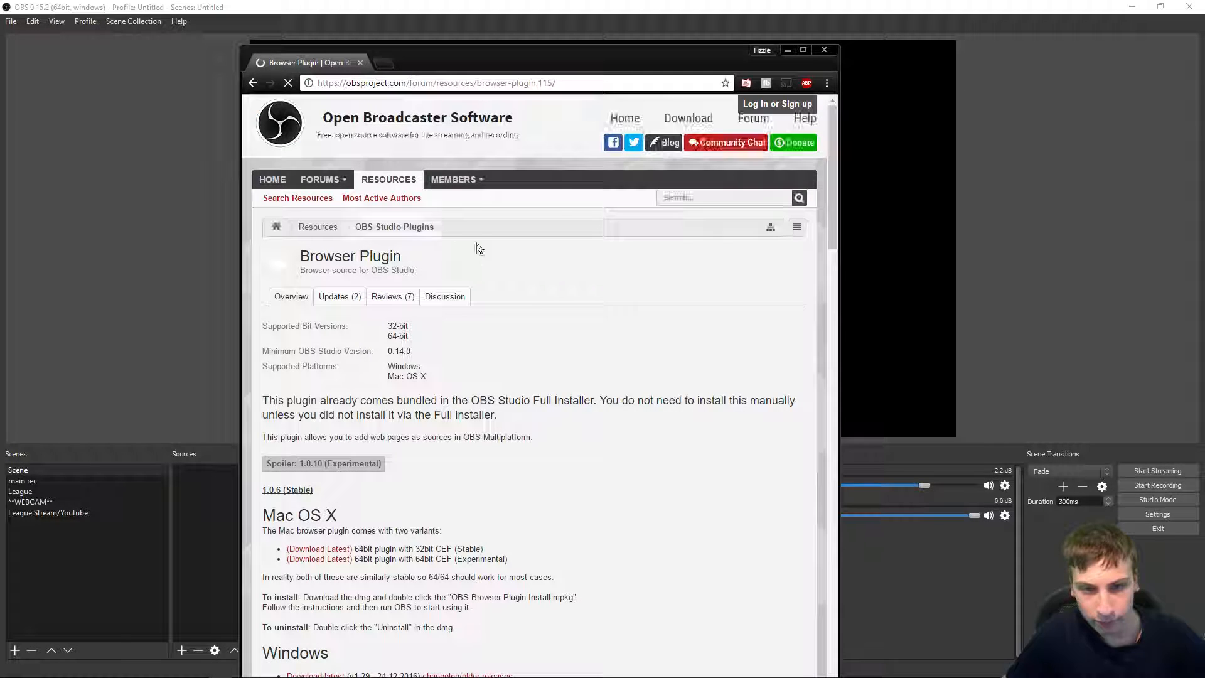
pyautogui.scroll(-2, 419, 345)
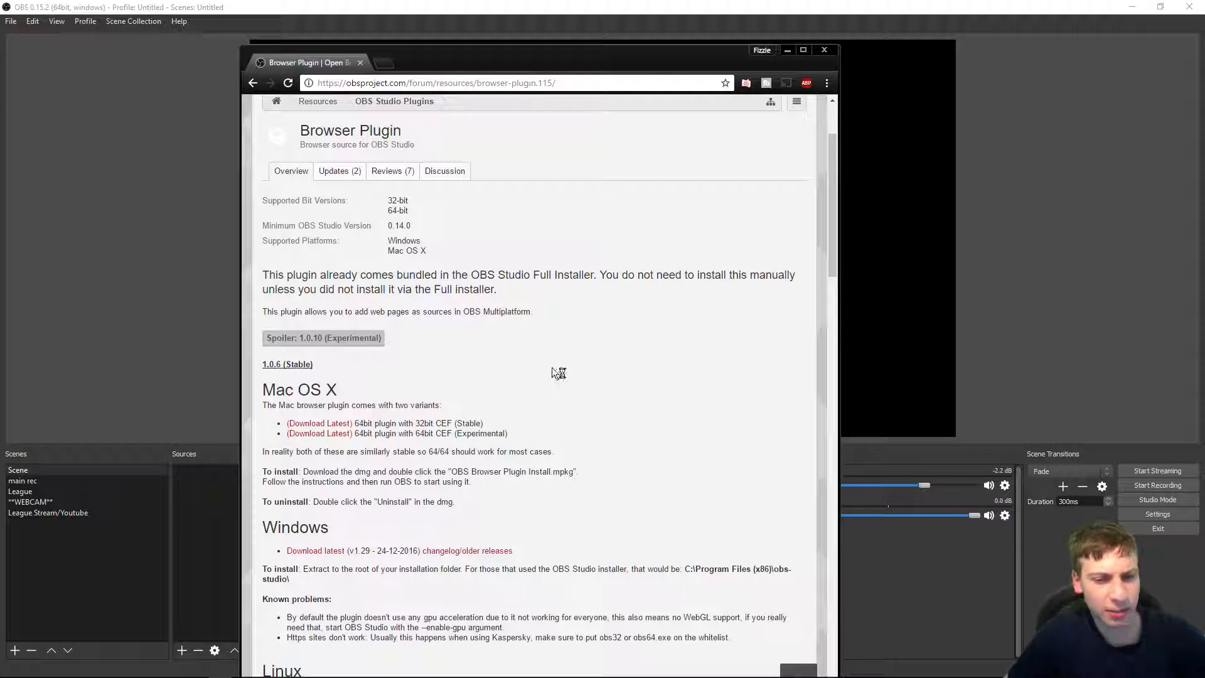
pyautogui.hotkey('alt', 'Tab')
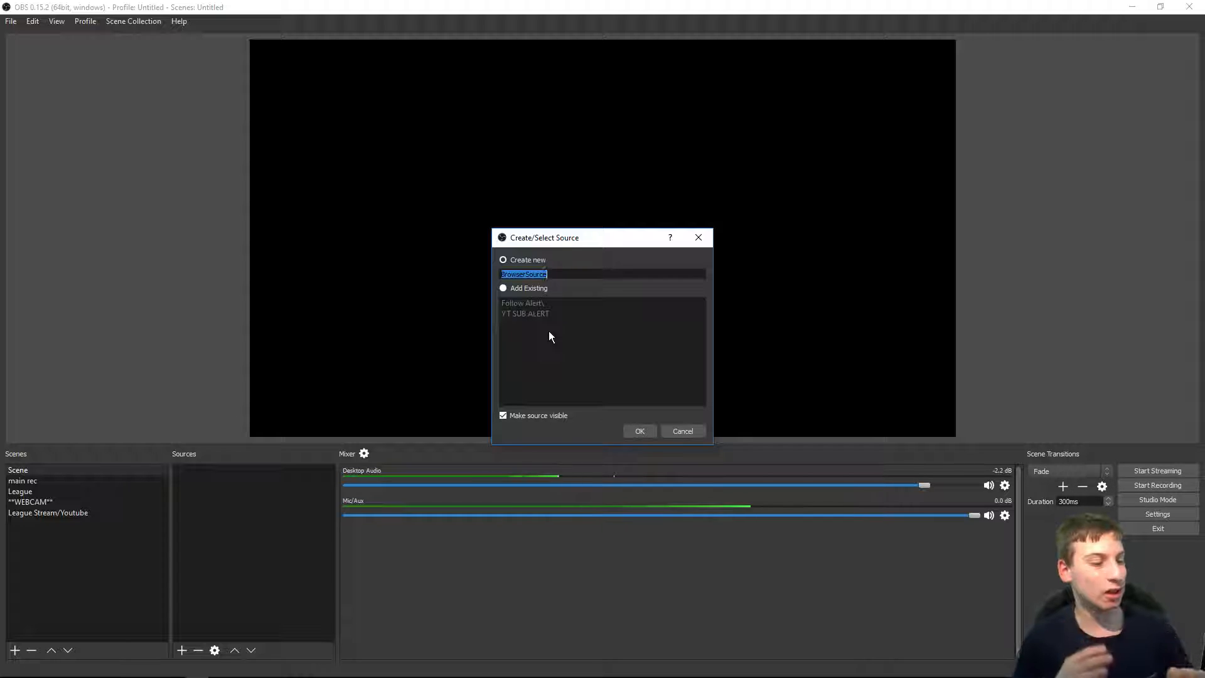
pyautogui.click(174, 677)
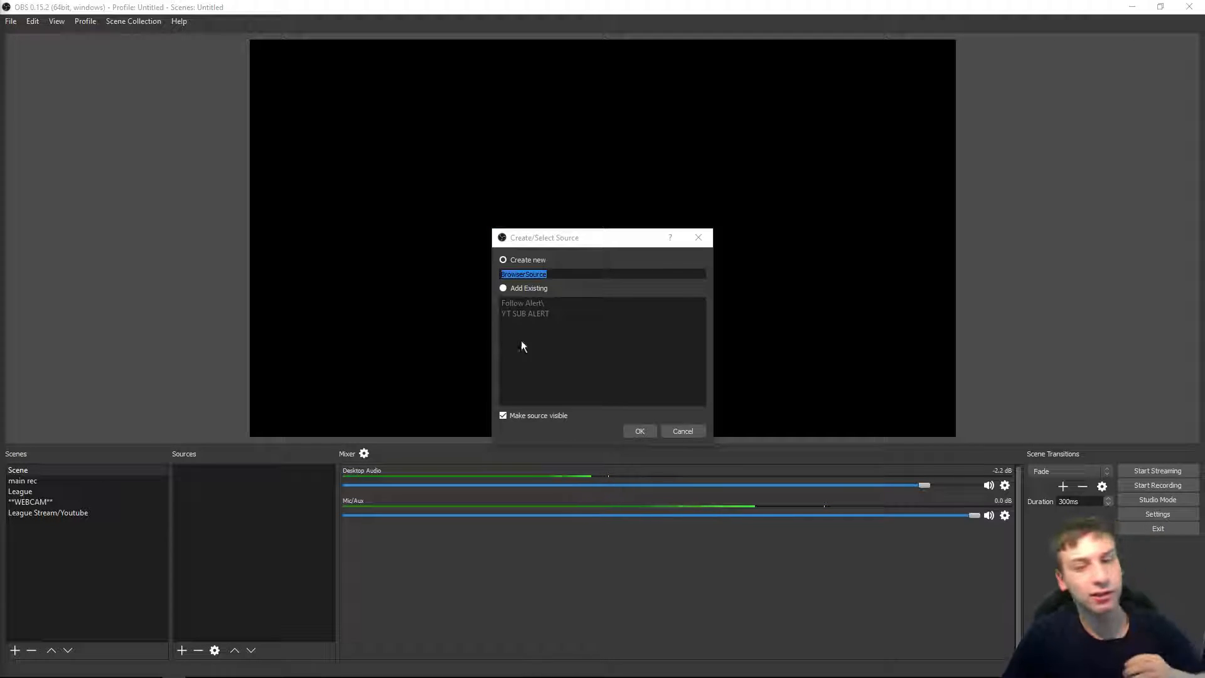
pyautogui.click(684, 431)
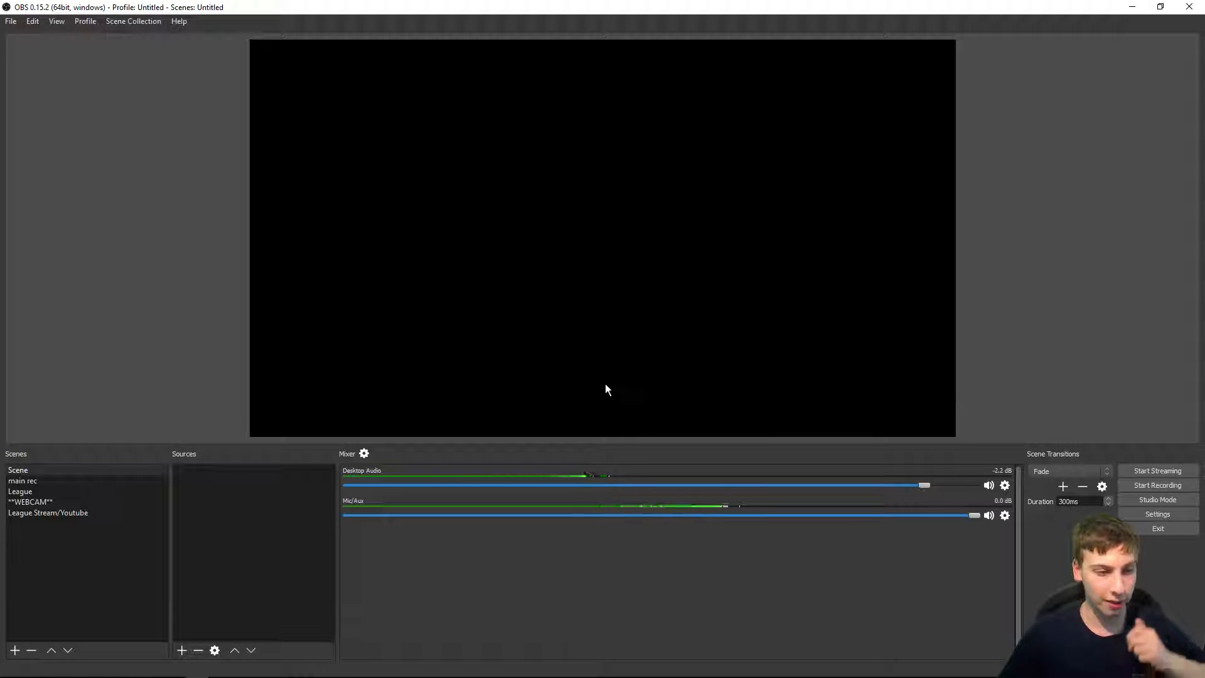
# Step: Add a Media Source using the EFUNNY China Handsome Boy MP3 from the Desktop, then delete it
pyautogui.rightClick(258, 490)
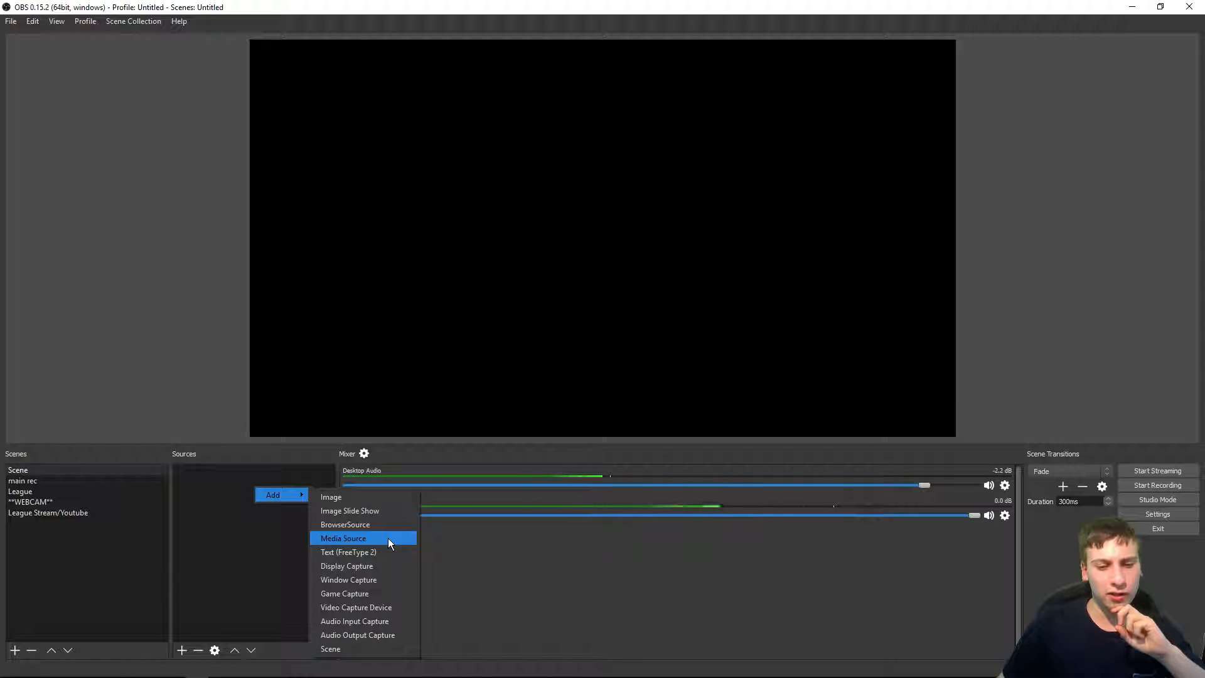
pyautogui.click(388, 537)
pyautogui.click(637, 430)
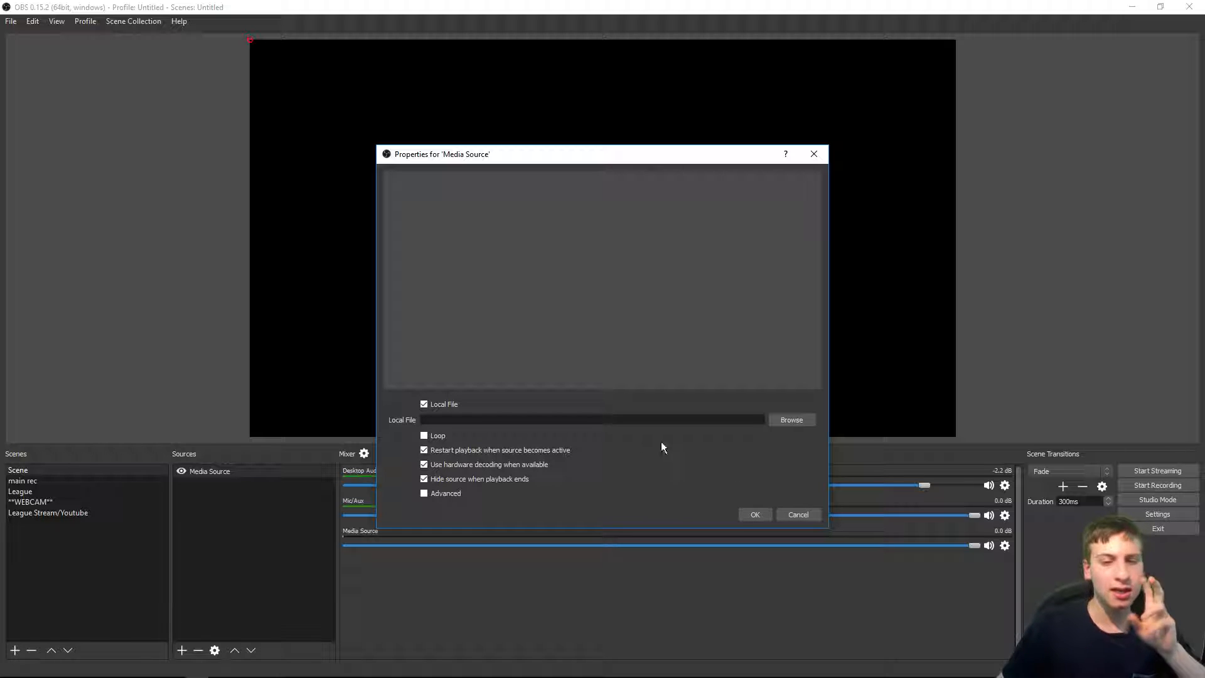
pyautogui.click(792, 419)
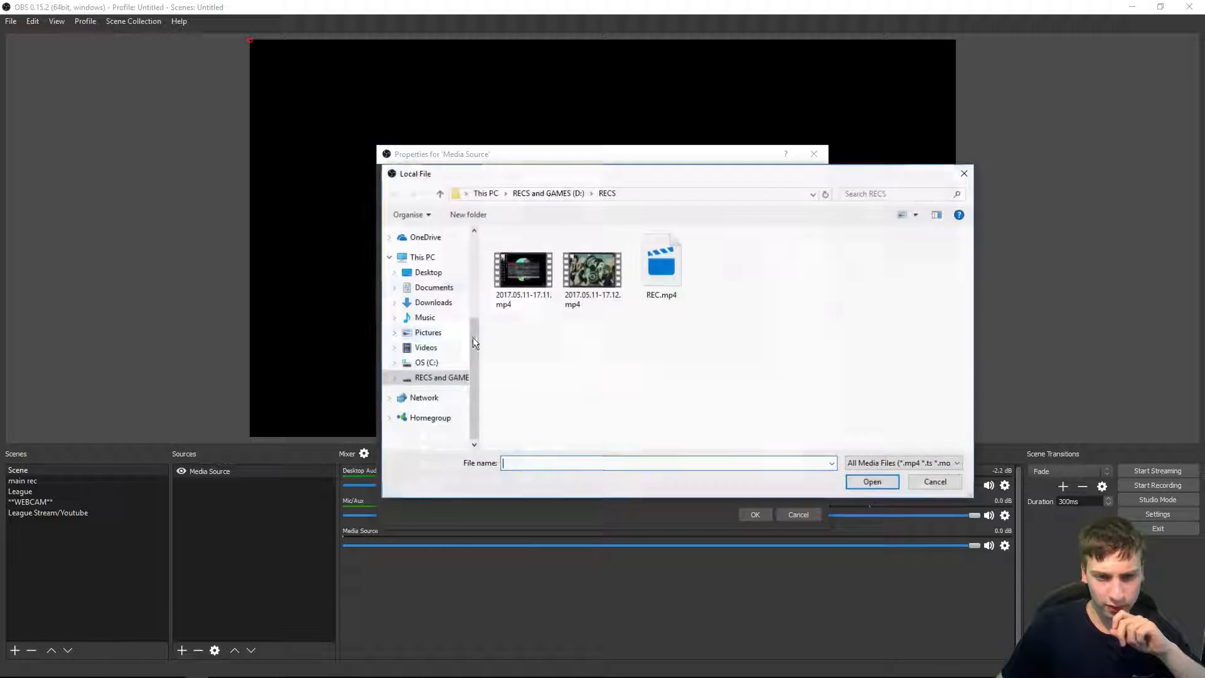
pyautogui.click(450, 271)
pyautogui.scroll(-5, 635, 366)
pyautogui.scroll(5, 631, 365)
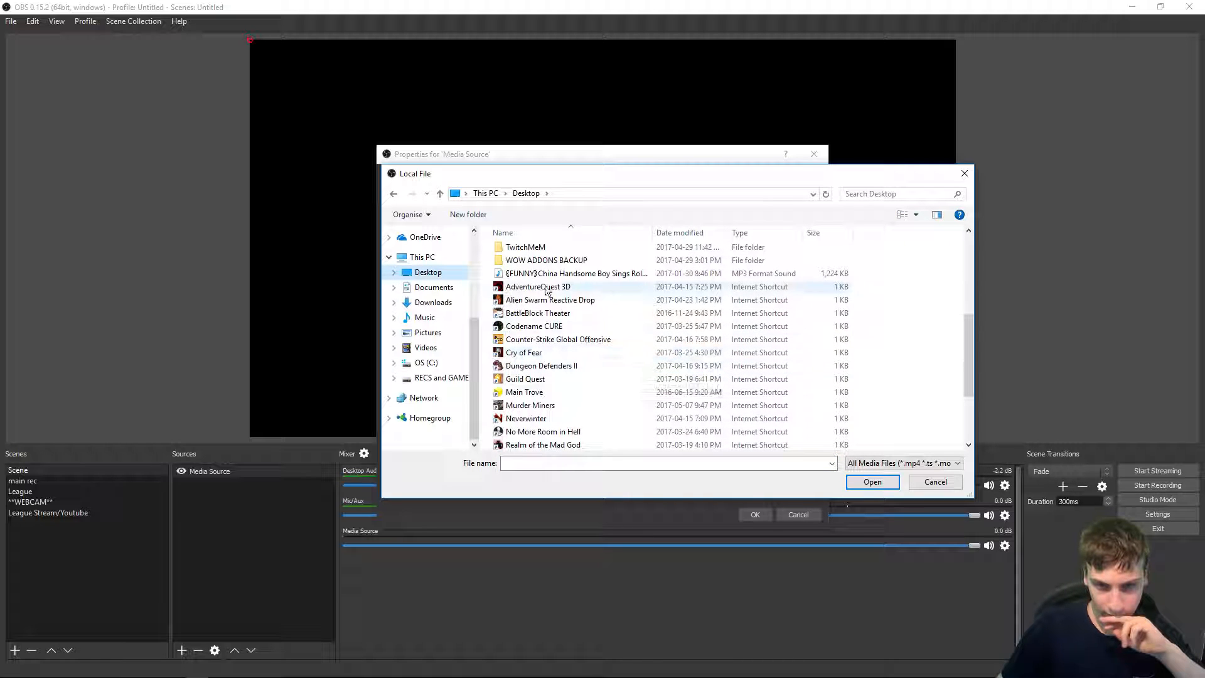
pyautogui.doubleClick(545, 271)
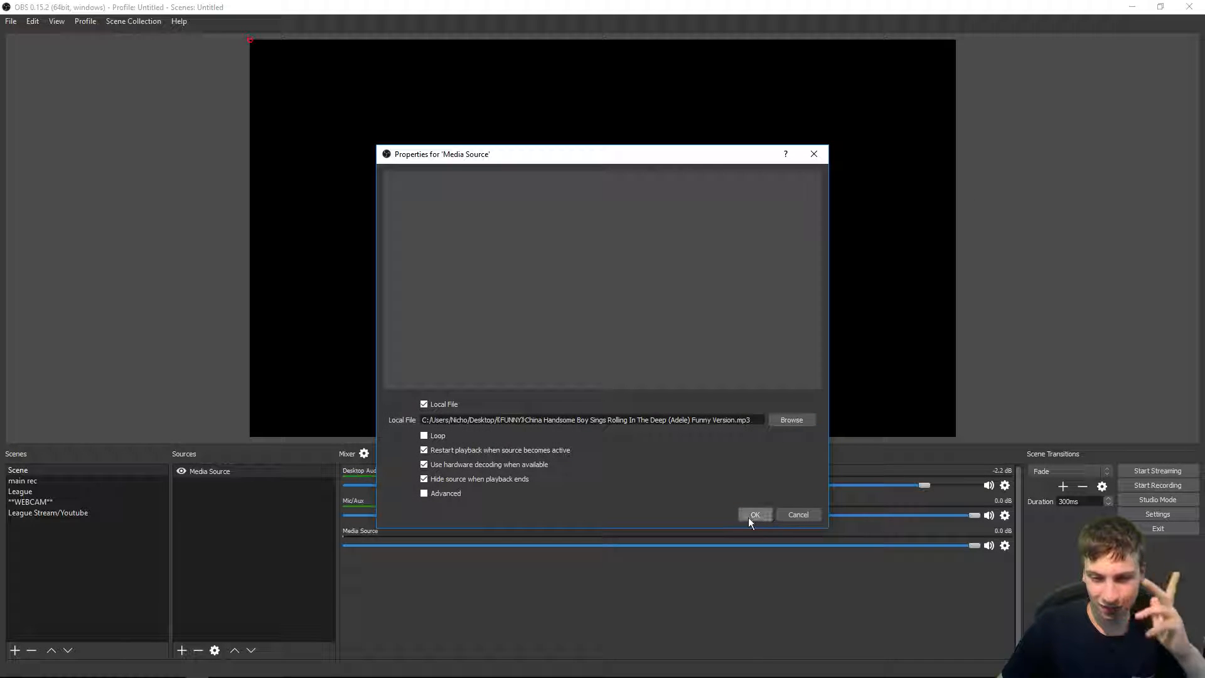
pyautogui.click(754, 514)
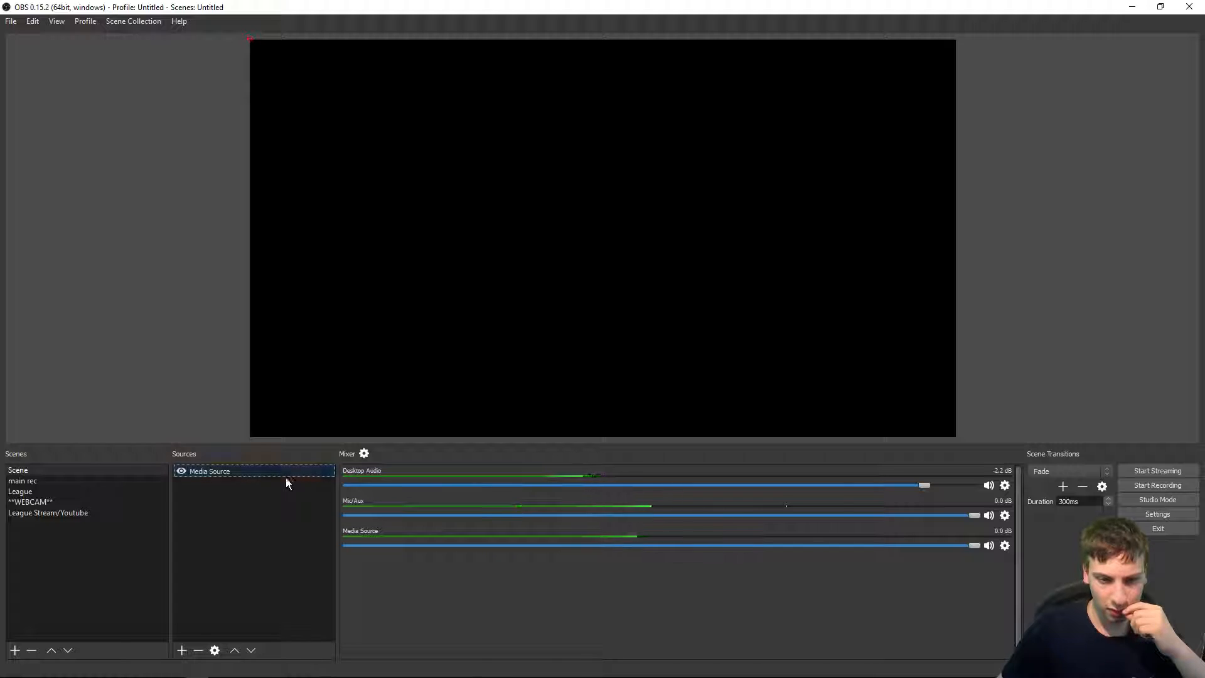
pyautogui.press('Delete')
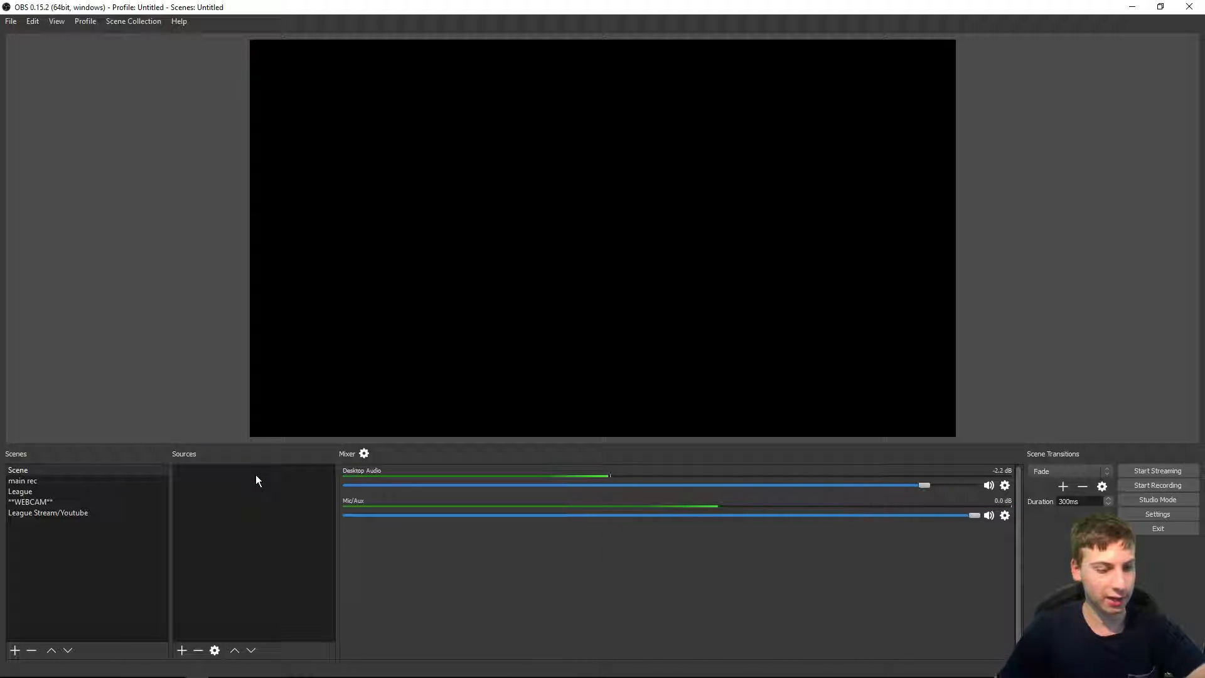
# Step: Add a Text (FreeType 2) source reading asdfasdfasdf, enlarge it in the preview, then delete it
pyautogui.rightClick(192, 512)
pyautogui.moveTo(213, 518)
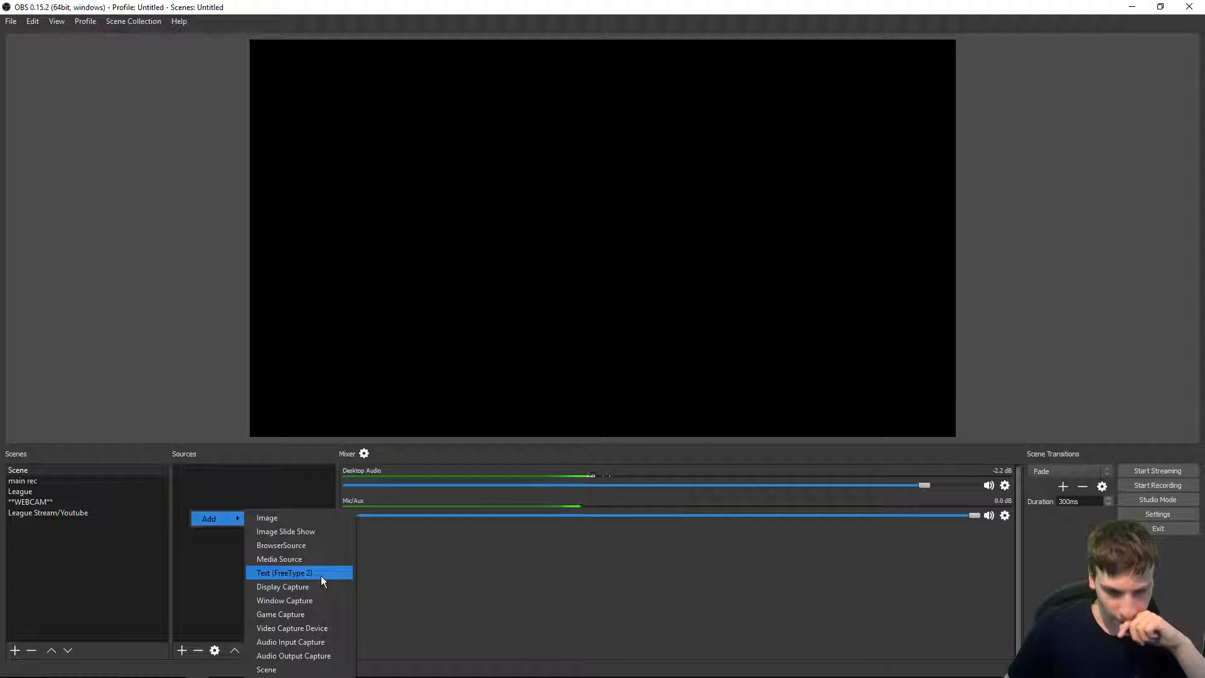
pyautogui.click(322, 576)
pyautogui.press('Return')
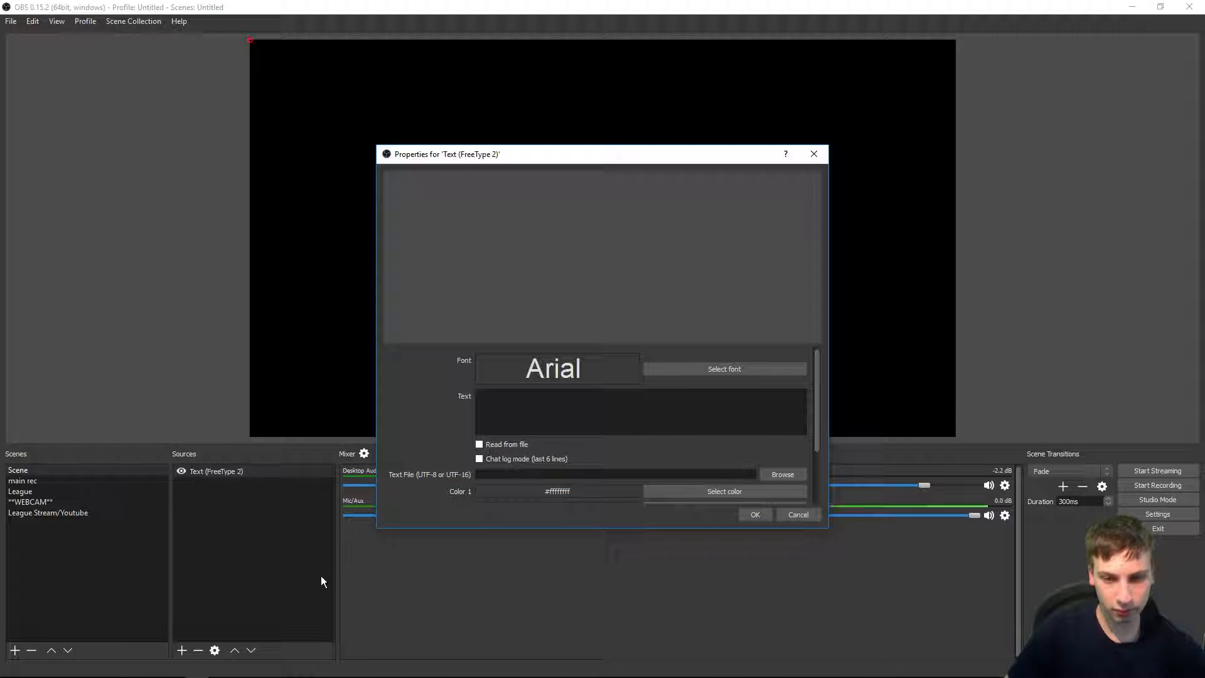
pyautogui.write('asdfasdfasdf')
pyautogui.click(756, 515)
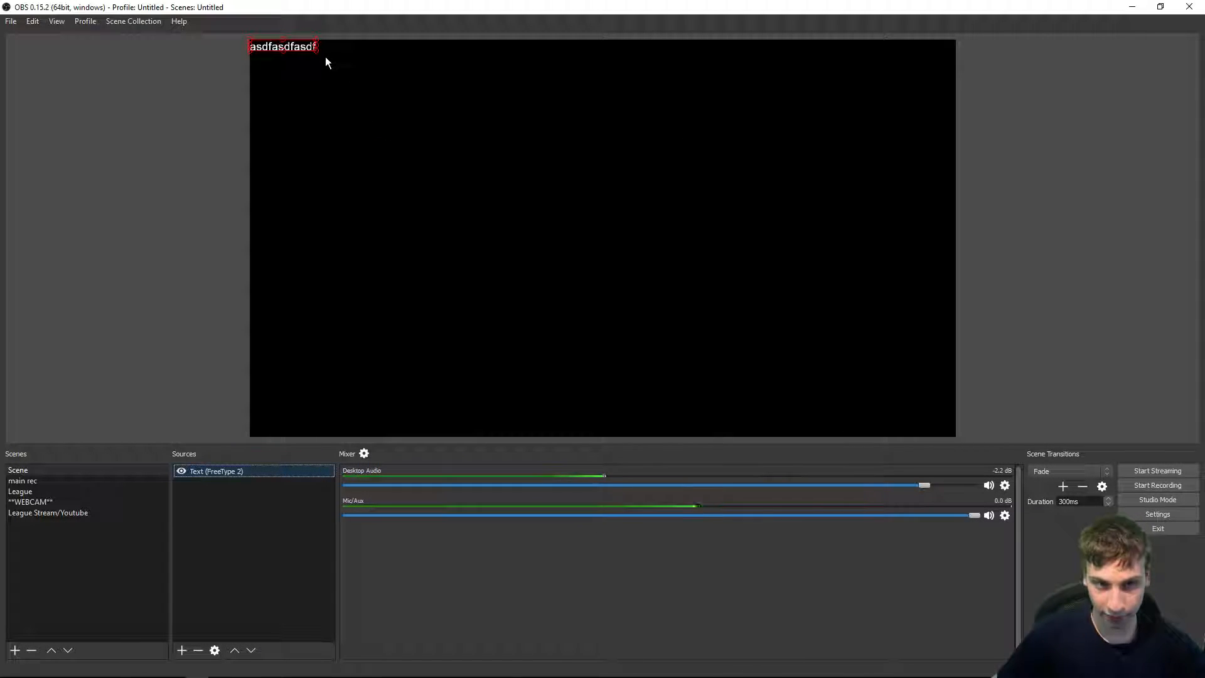
pyautogui.moveTo(363, 91); pyautogui.dragTo(568, 215)
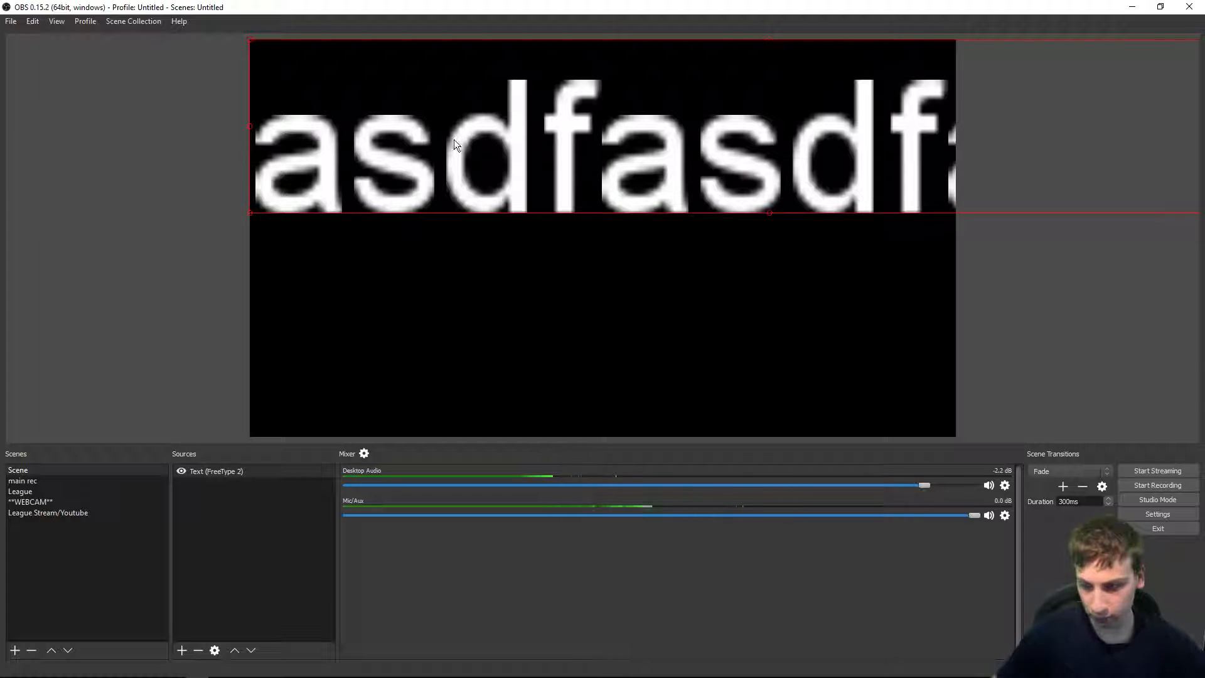
pyautogui.click(271, 473)
pyautogui.press('Delete')
pyautogui.press('Return')
# Step: Add a Display Capture source for Display 0 with Capture Cursor, then delete it from the scene
pyautogui.rightClick(254, 506)
pyautogui.moveTo(270, 509)
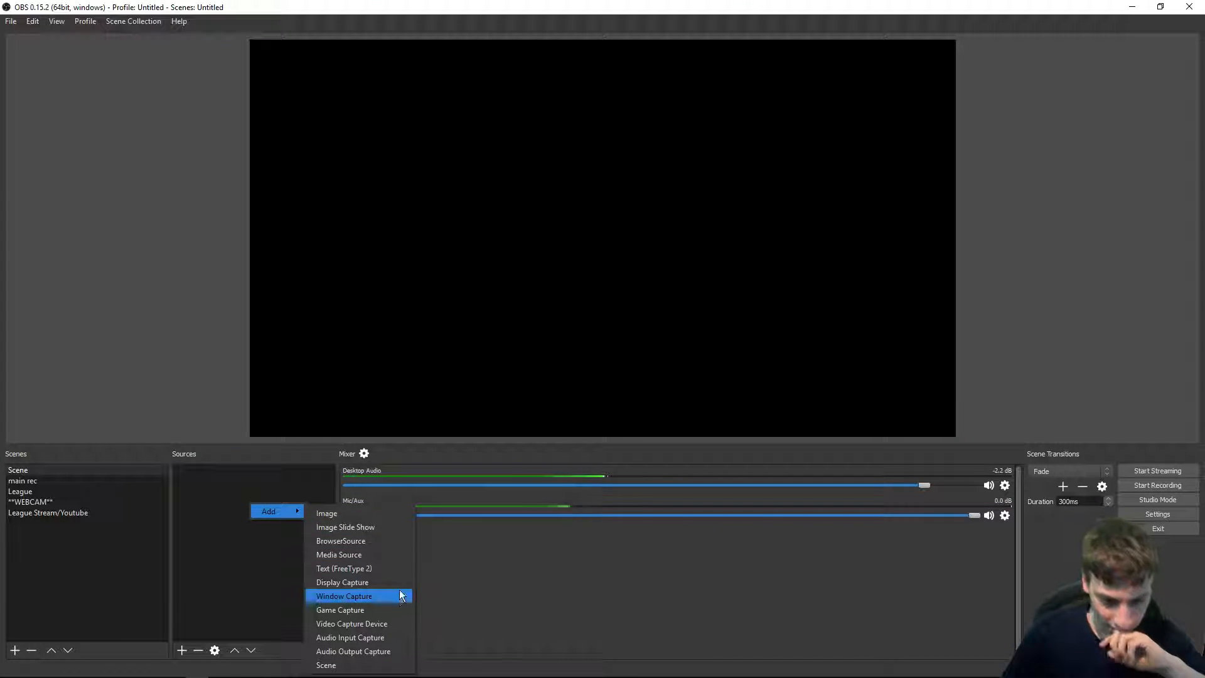
pyautogui.click(399, 584)
pyautogui.press('Return')
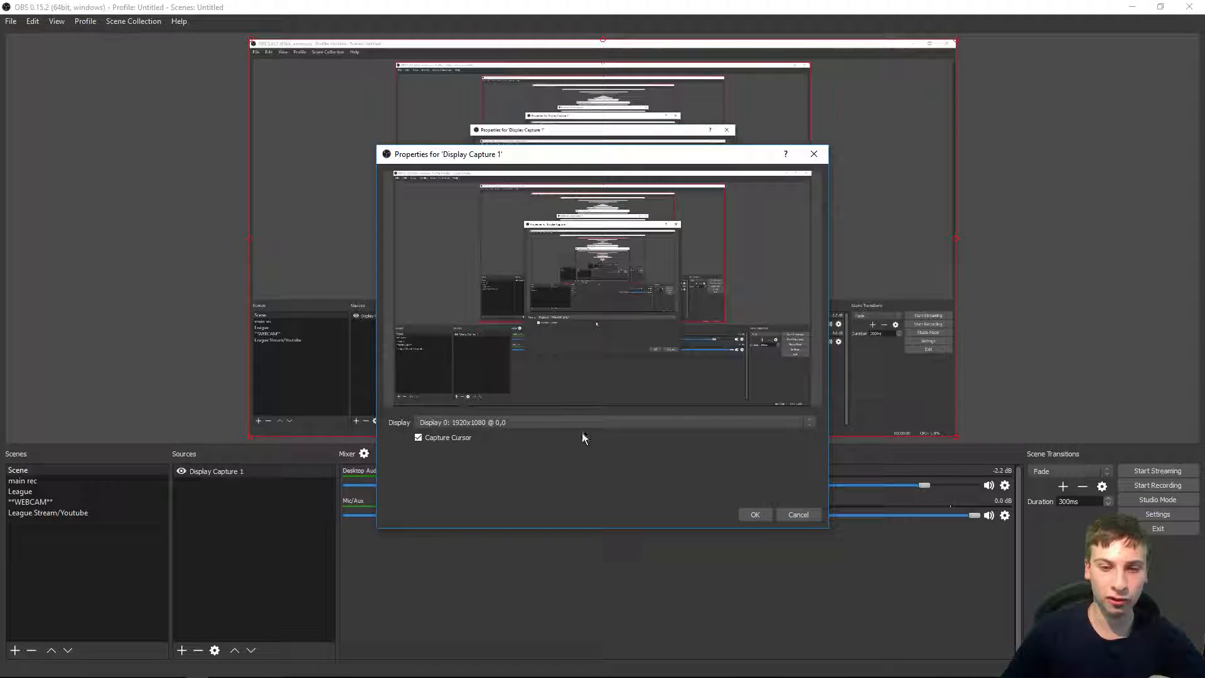
pyautogui.click(531, 422)
pyautogui.click(511, 441)
pyautogui.moveTo(560, 160); pyautogui.dragTo(492, 209)
pyautogui.scroll(1, 520, 473)
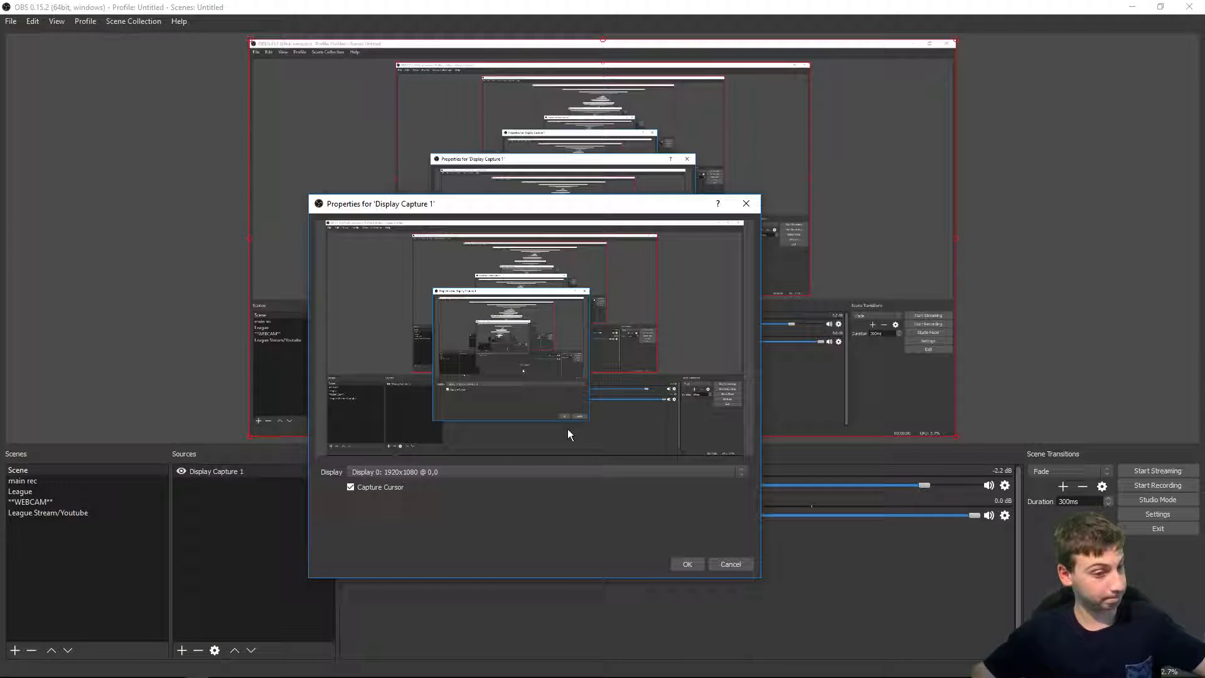
pyautogui.click(689, 564)
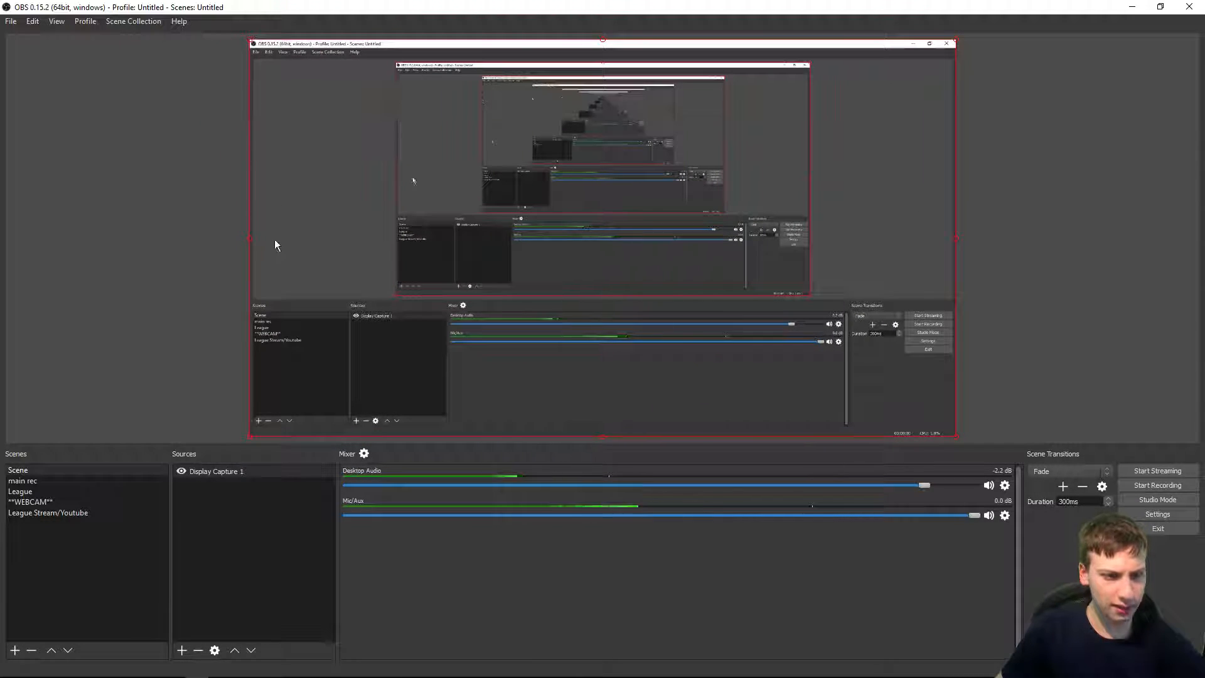
pyautogui.moveTo(253, 248)
pyautogui.mouseDown()
pyautogui.moveTo(337, 254)
pyautogui.moveTo(319, 285)
pyautogui.moveTo(256, 298)
pyautogui.moveTo(254, 244)
pyautogui.moveTo(300, 239)
pyautogui.moveTo(252, 253)
pyautogui.mouseUp()
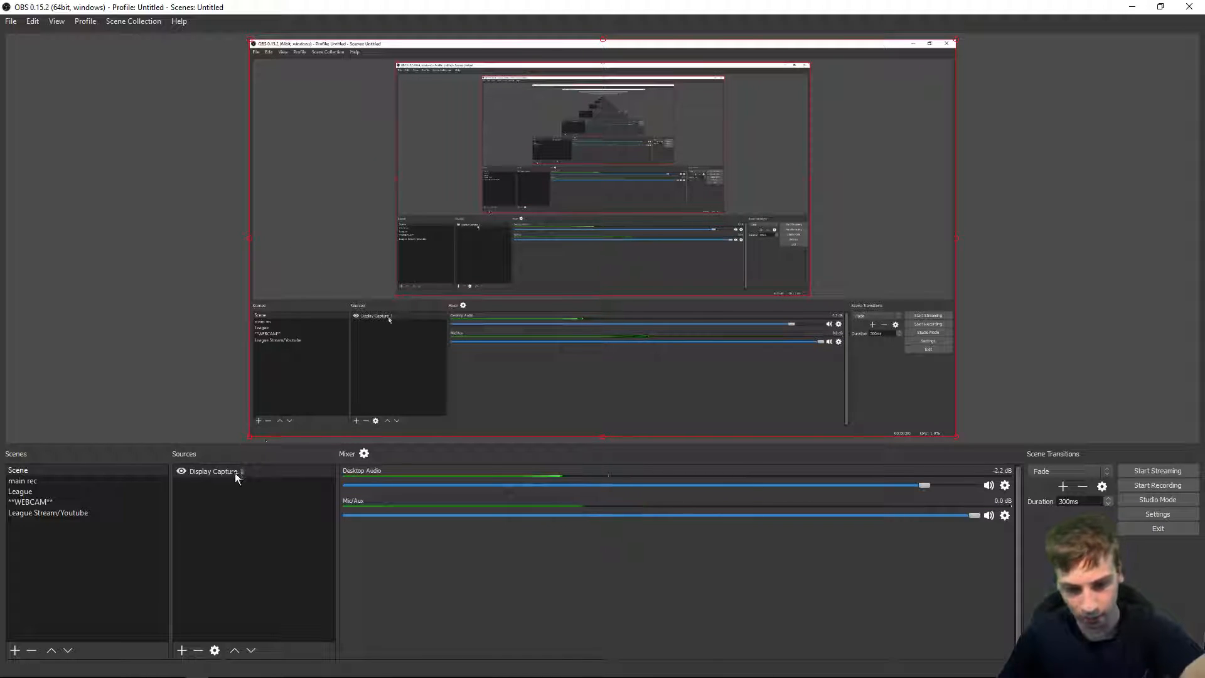
pyautogui.press('Delete')
# Step: Add a Window Capture source of the OBS window, reposition it in the preview, then delete it
pyautogui.rightClick(208, 495)
pyautogui.moveTo(245, 506)
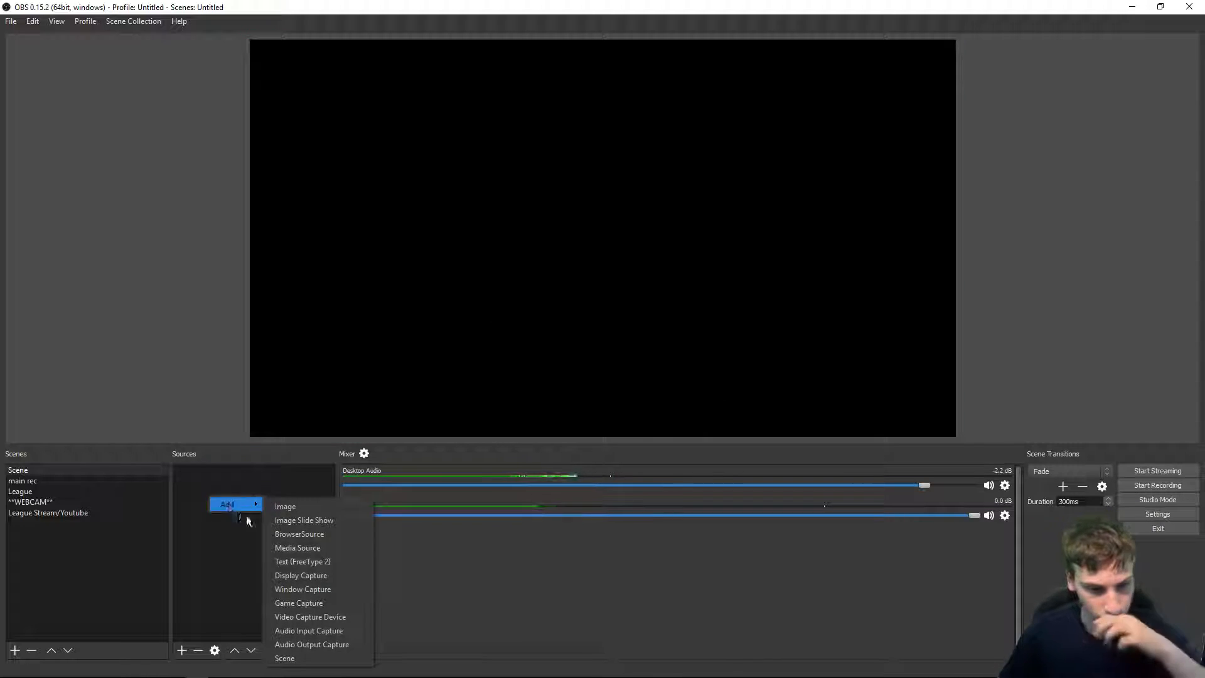
pyautogui.click(344, 589)
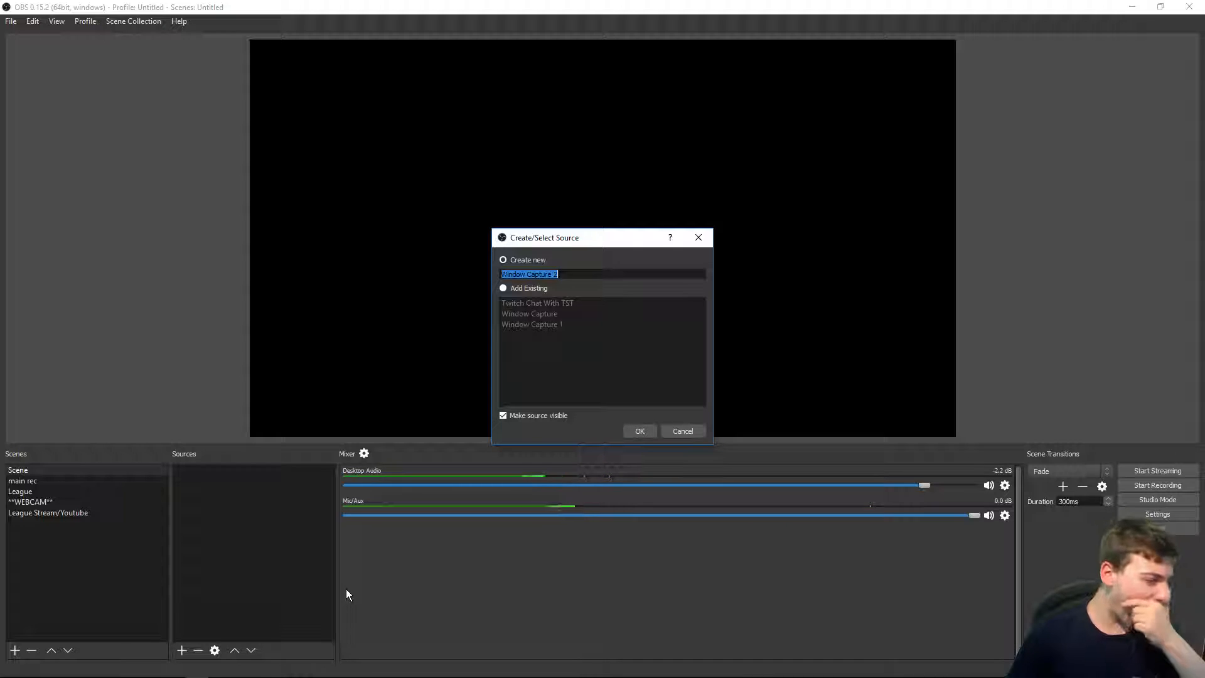
pyautogui.press('Return')
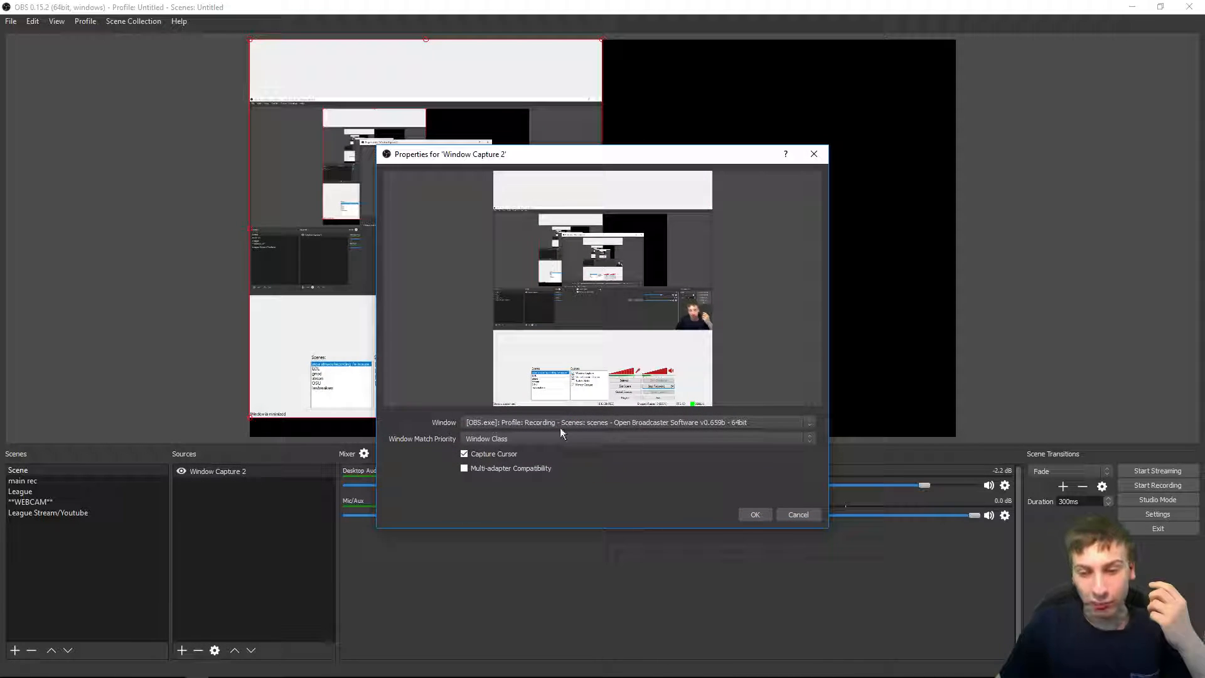
pyautogui.click(560, 424)
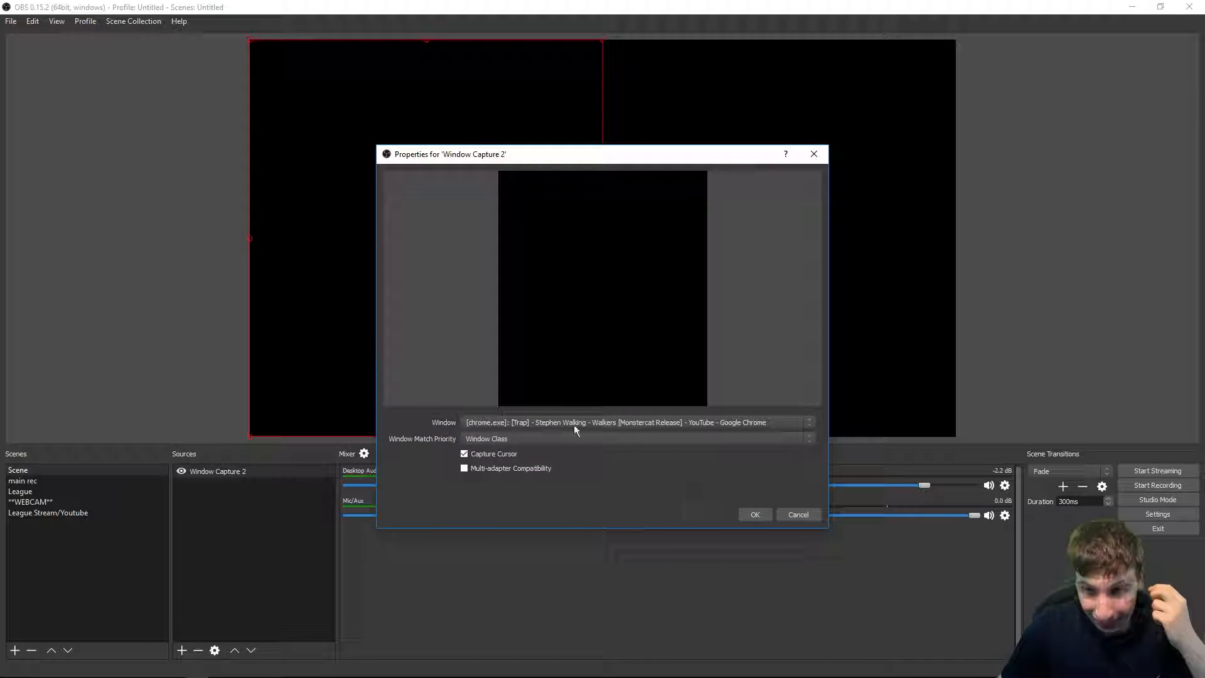
pyautogui.click(576, 431)
pyautogui.click(570, 447)
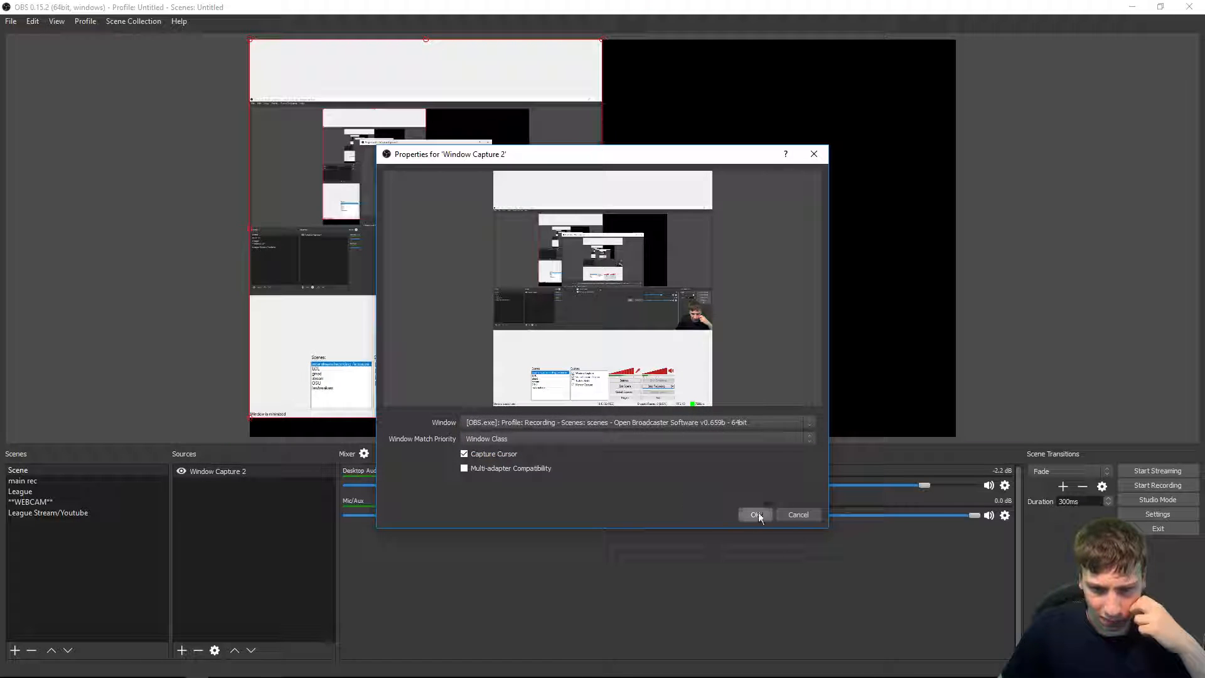
pyautogui.click(756, 514)
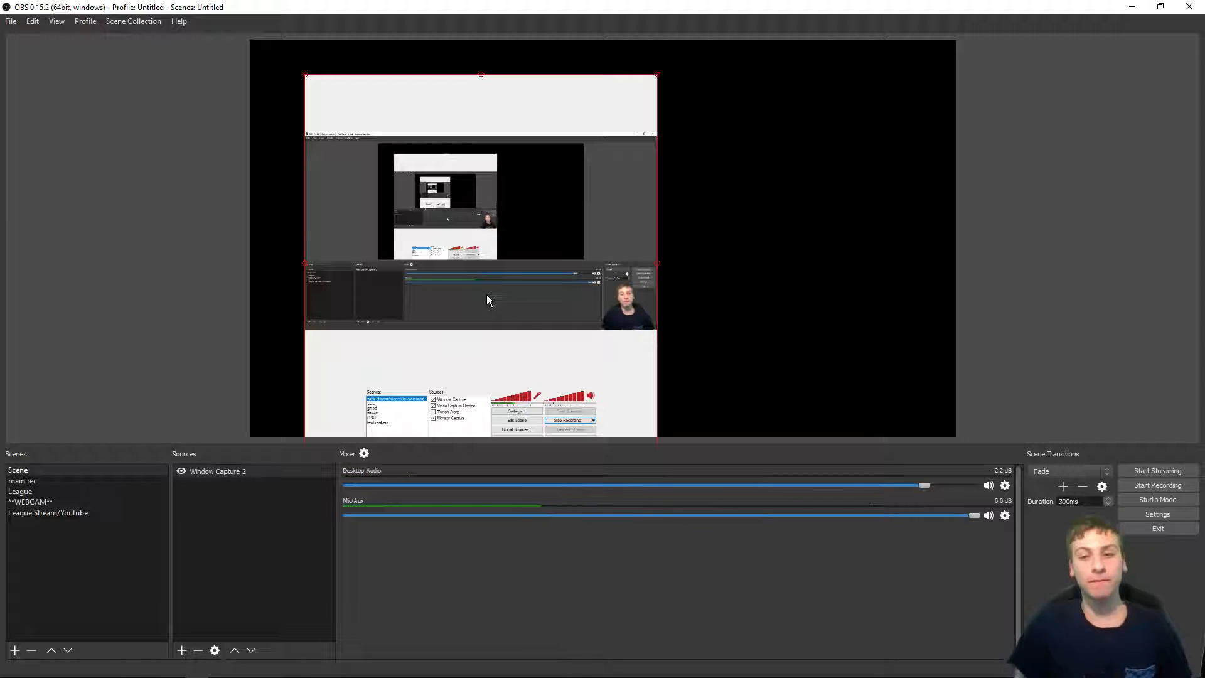
pyautogui.moveTo(491, 293); pyautogui.dragTo(537, 284)
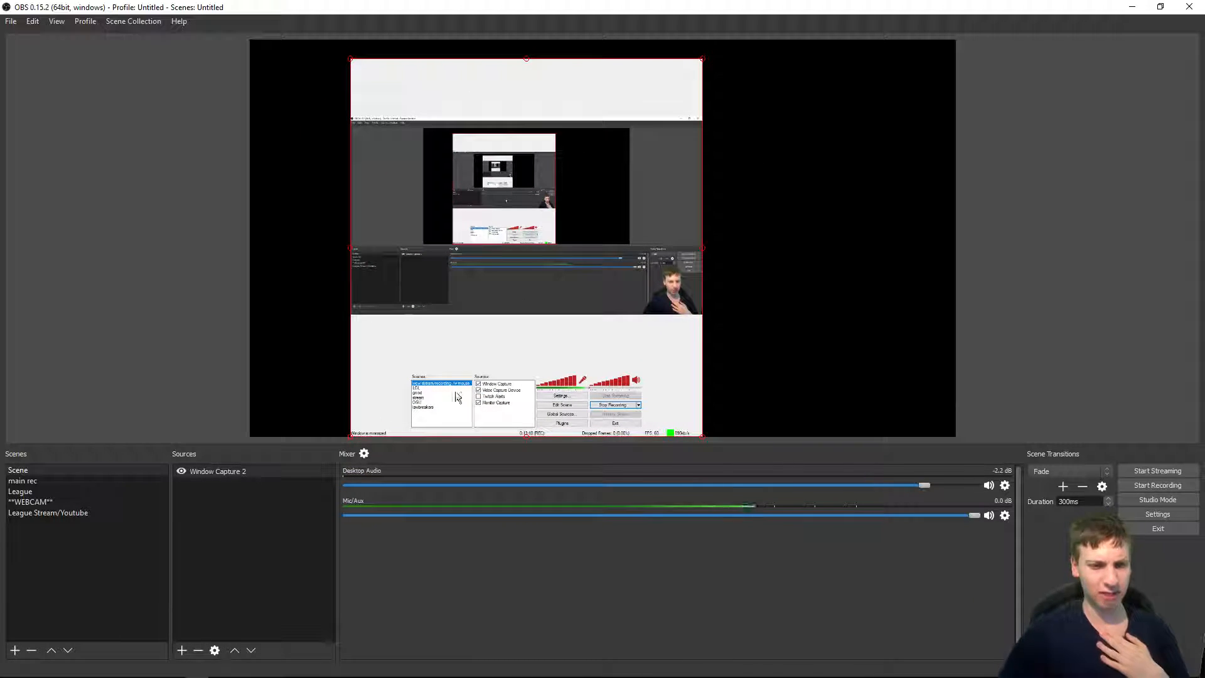
pyautogui.click(270, 473)
pyautogui.press('Delete')
pyautogui.press('Return')
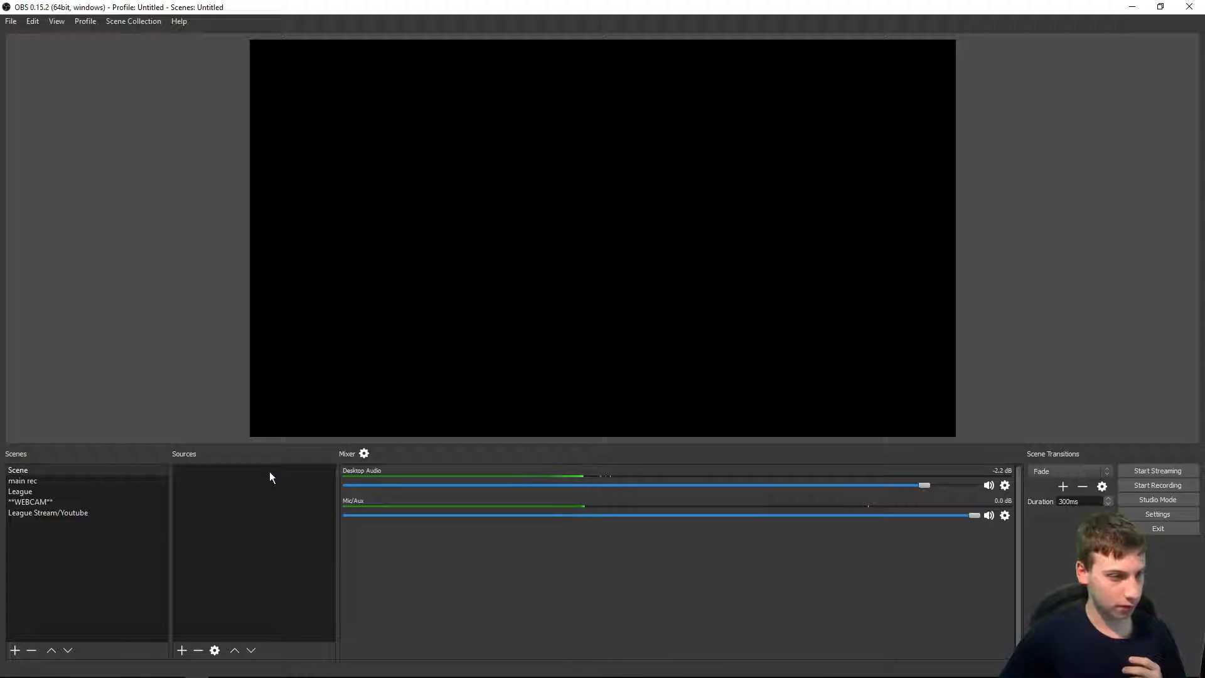
# Step: Add a Game Capture source capturing the OBS window with Window Title match priority, move it, then delete it
pyautogui.rightClick(261, 529)
pyautogui.moveTo(262, 533)
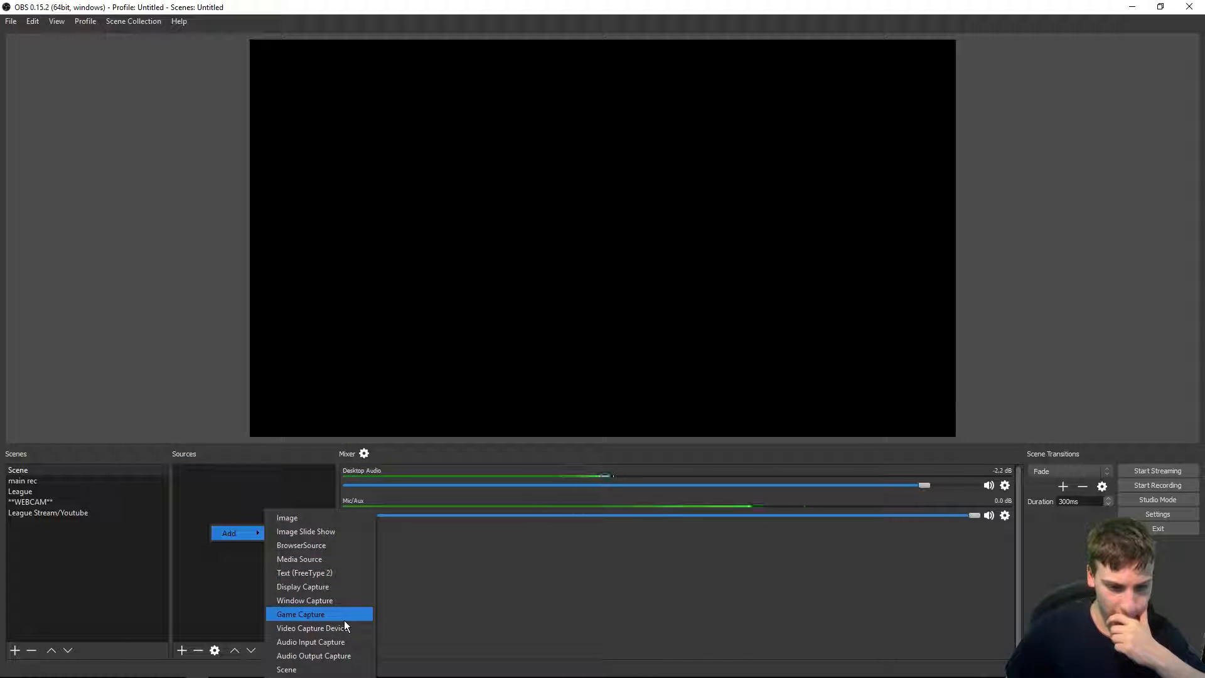
pyautogui.click(344, 619)
pyautogui.click(636, 427)
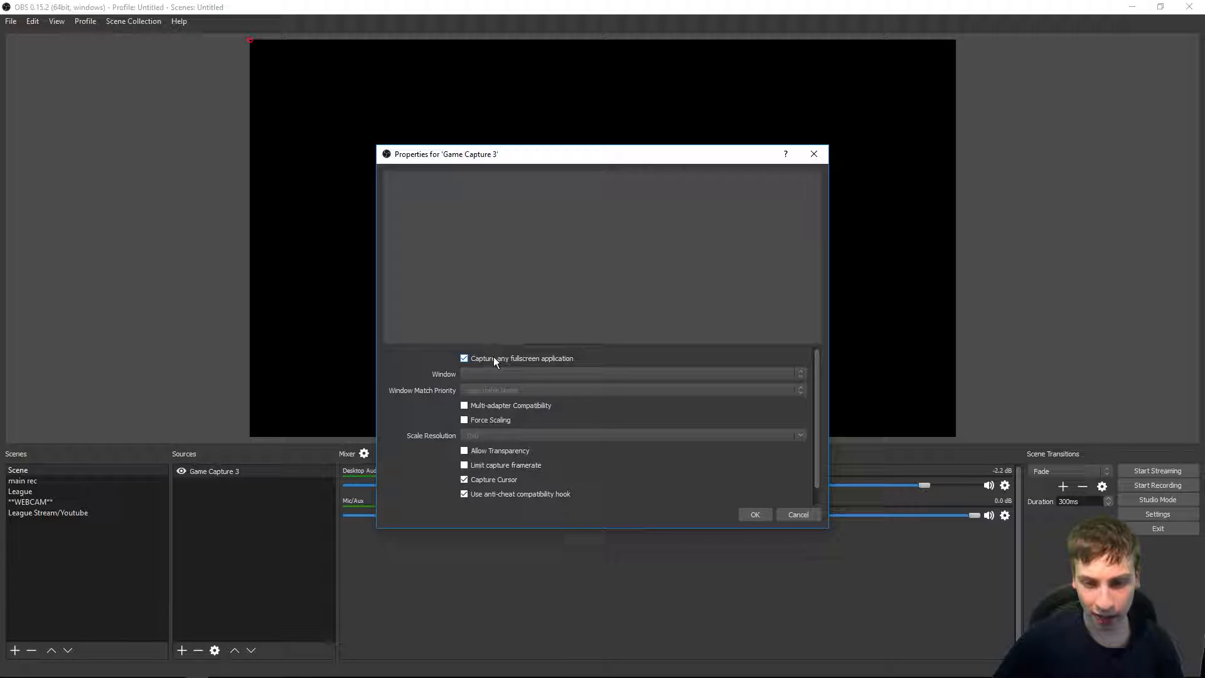
pyautogui.click(477, 358)
pyautogui.click(496, 390)
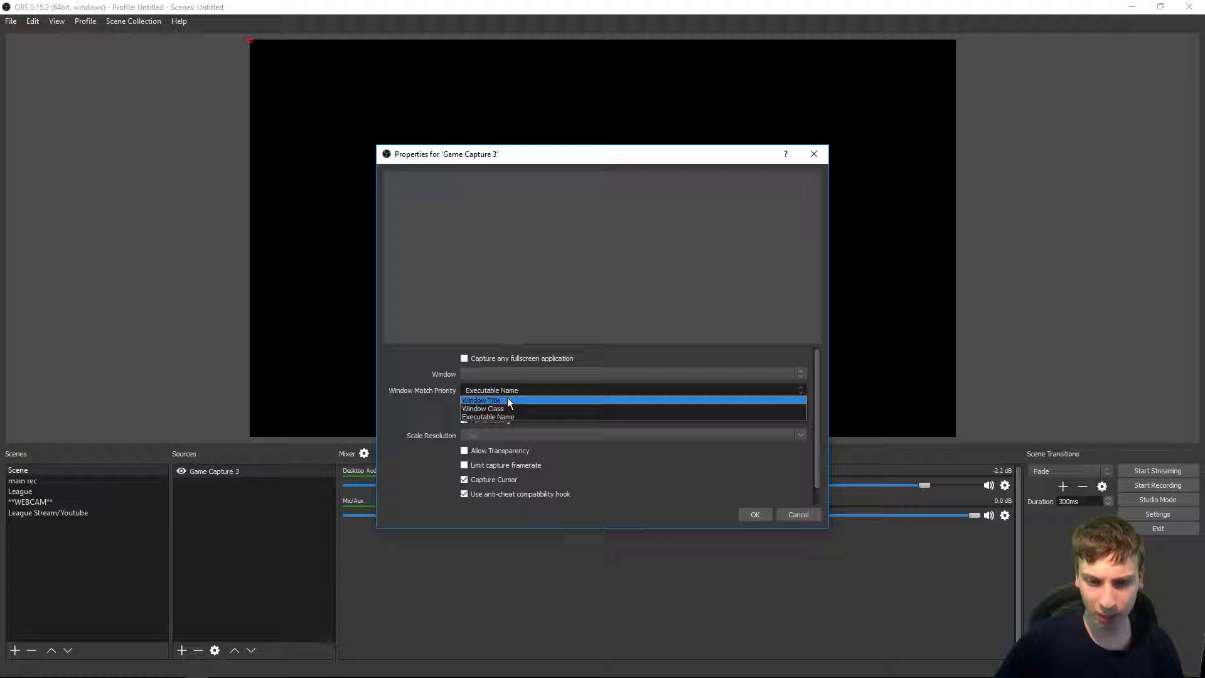
pyautogui.click(507, 400)
pyautogui.click(500, 375)
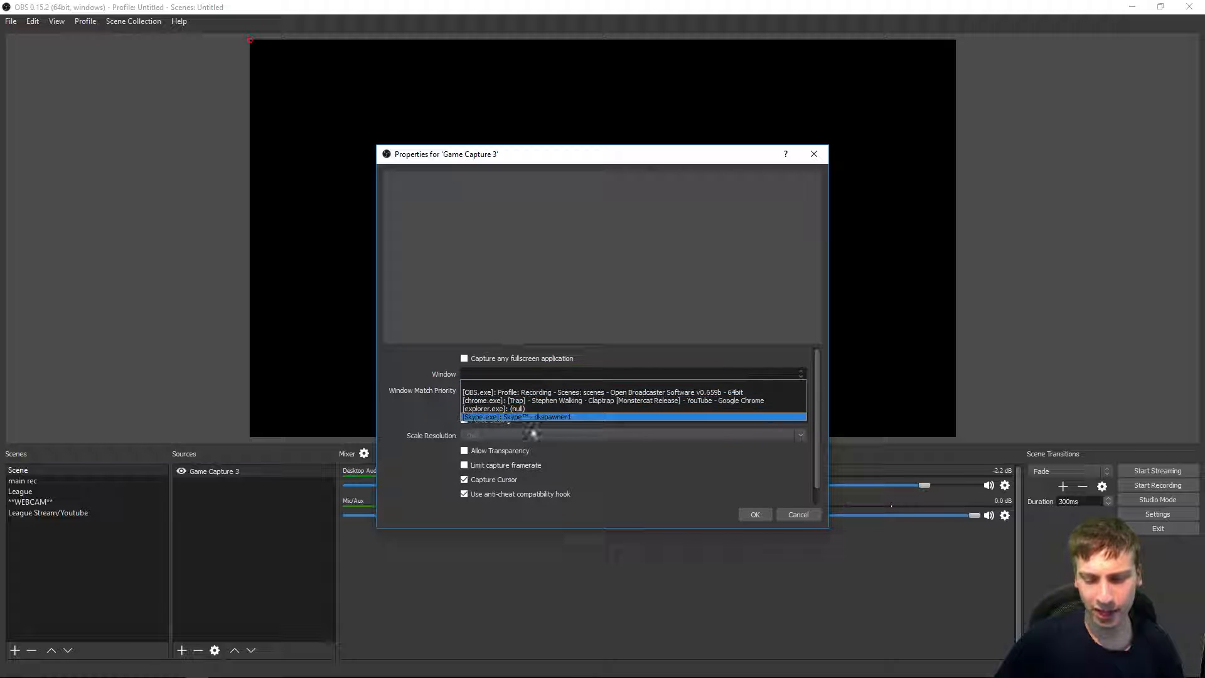
pyautogui.click(497, 397)
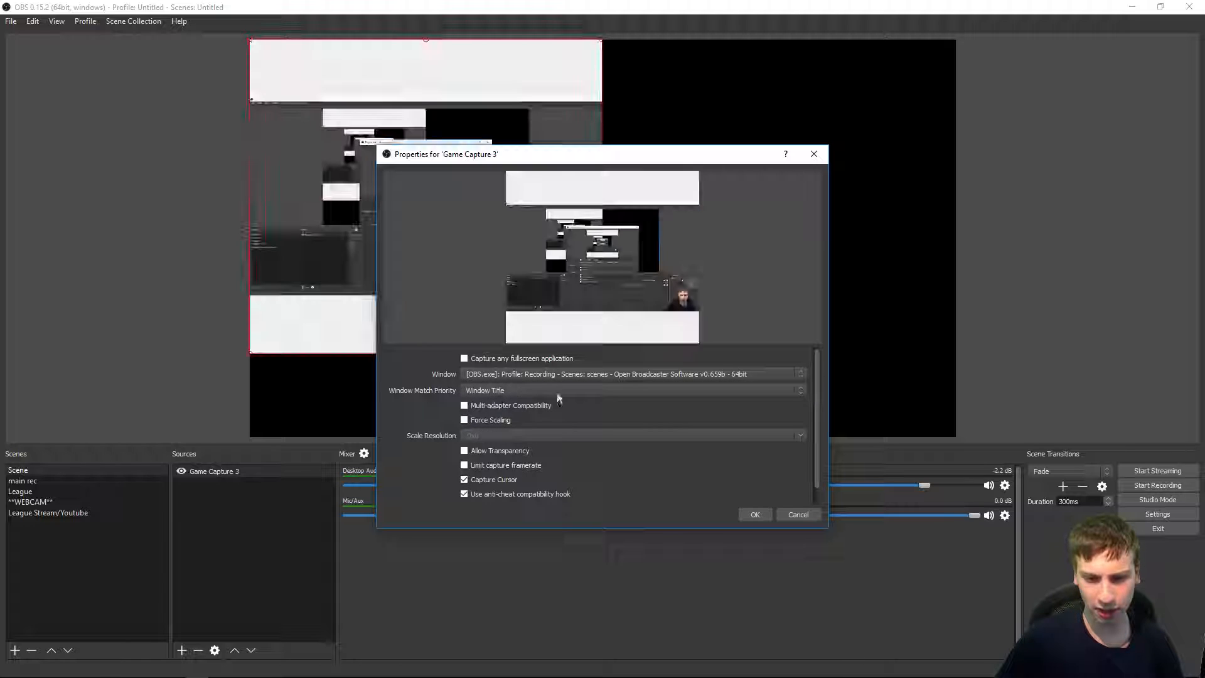
pyautogui.click(757, 513)
pyautogui.moveTo(547, 256); pyautogui.dragTo(687, 332)
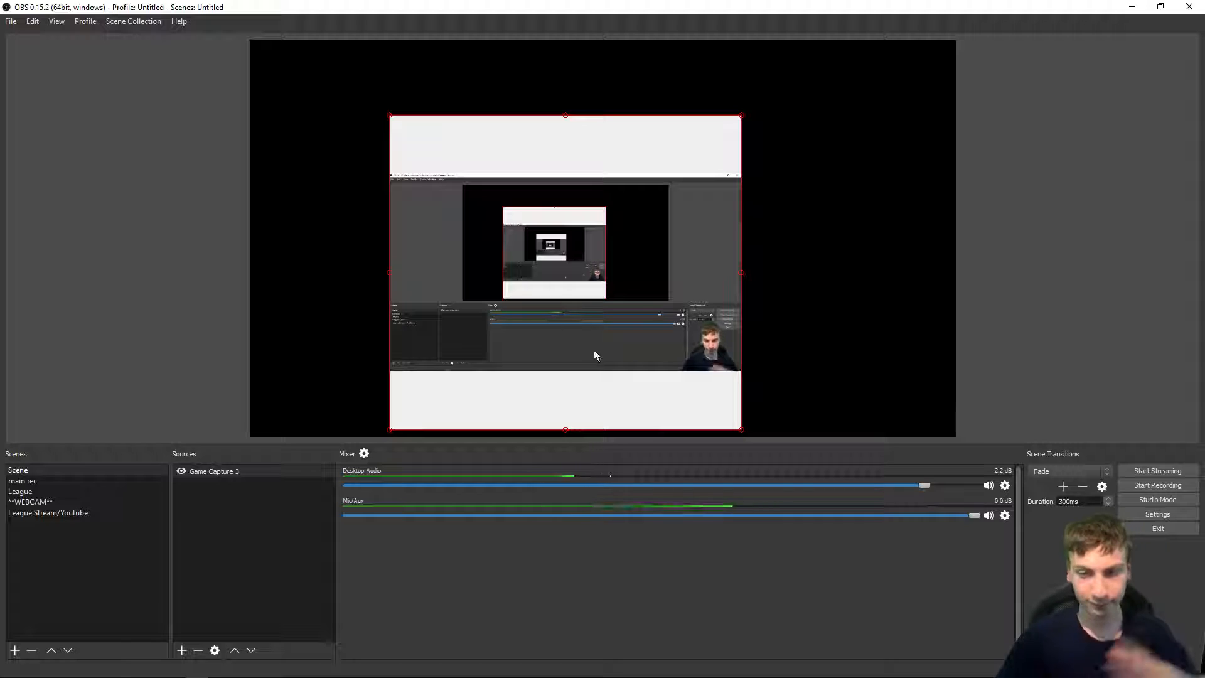
pyautogui.click(243, 469)
pyautogui.press('Delete')
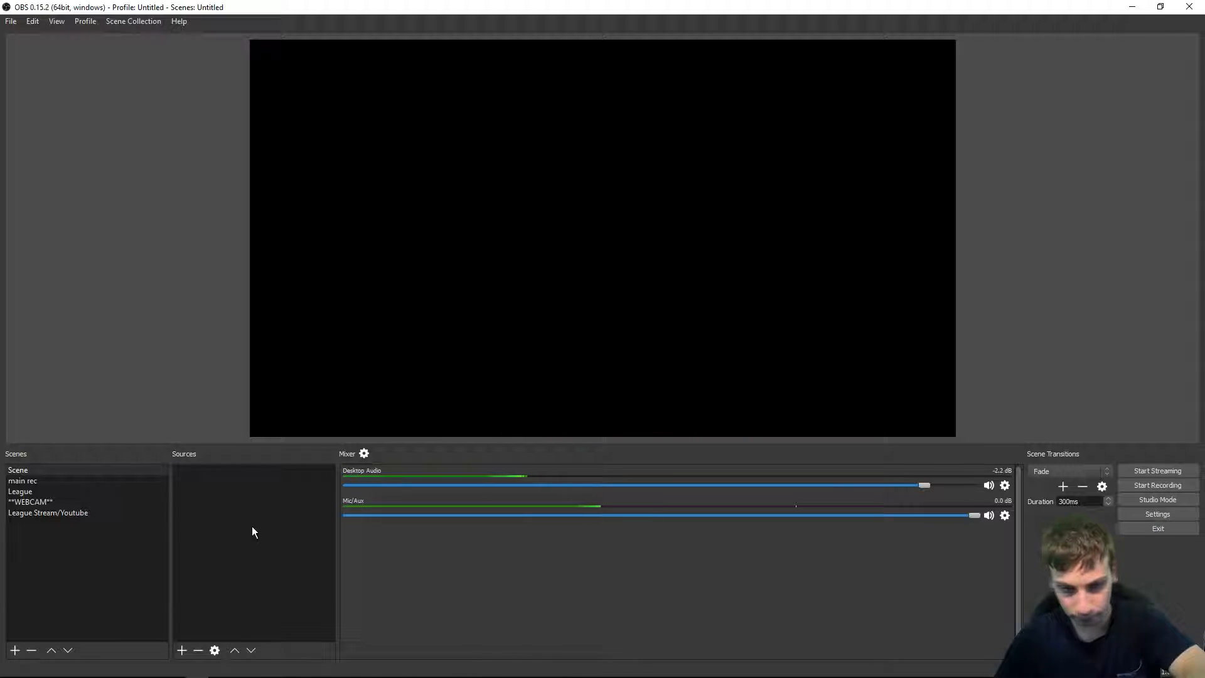
# Step: Add a Video Capture Device source using the FULL HD 1080P Webcam, then delete it
pyautogui.rightClick(275, 542)
pyautogui.moveTo(298, 550)
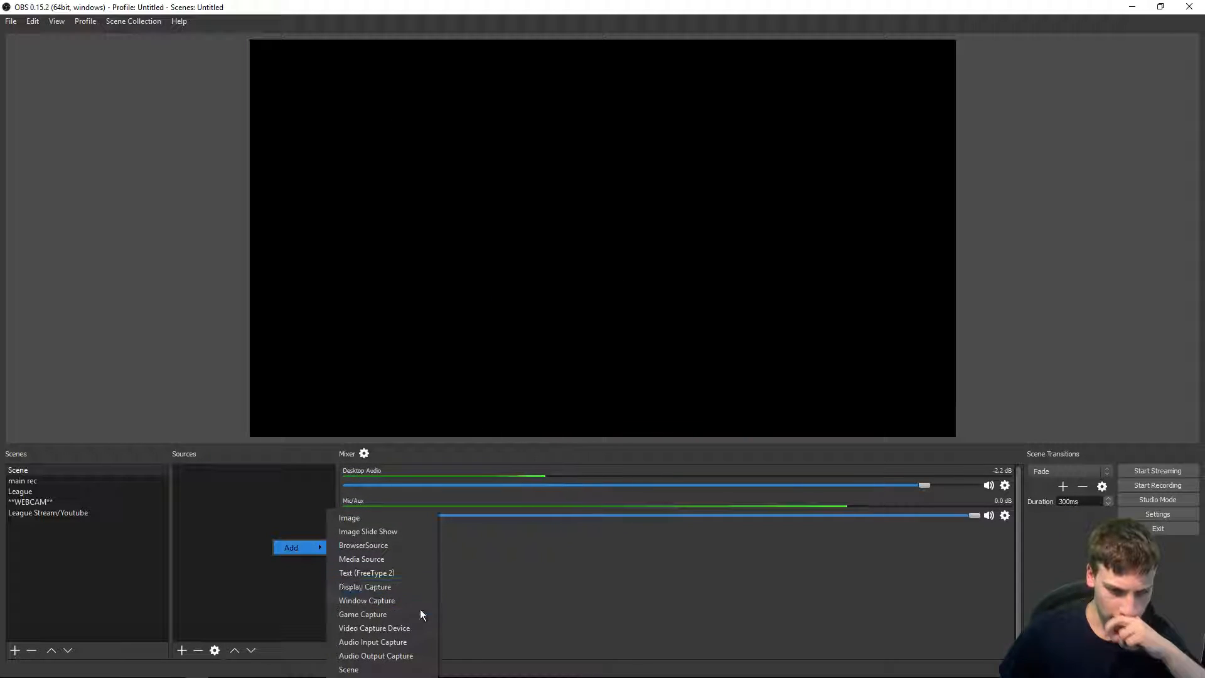
pyautogui.click(424, 629)
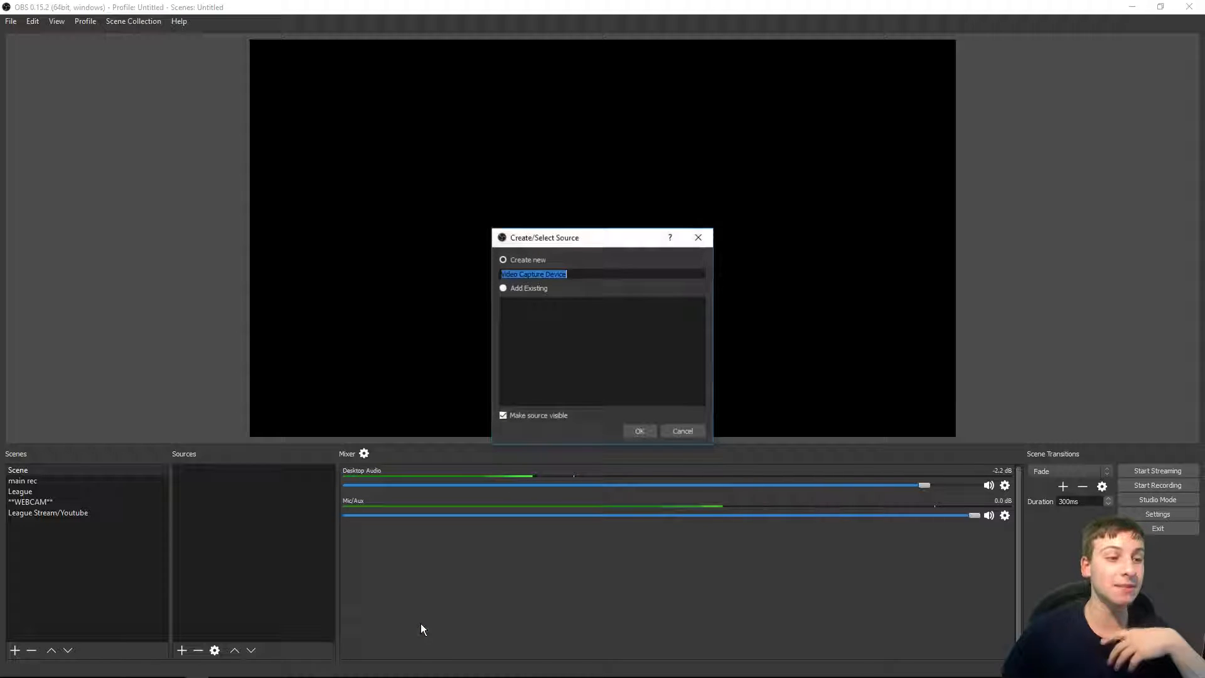
pyautogui.press('Return')
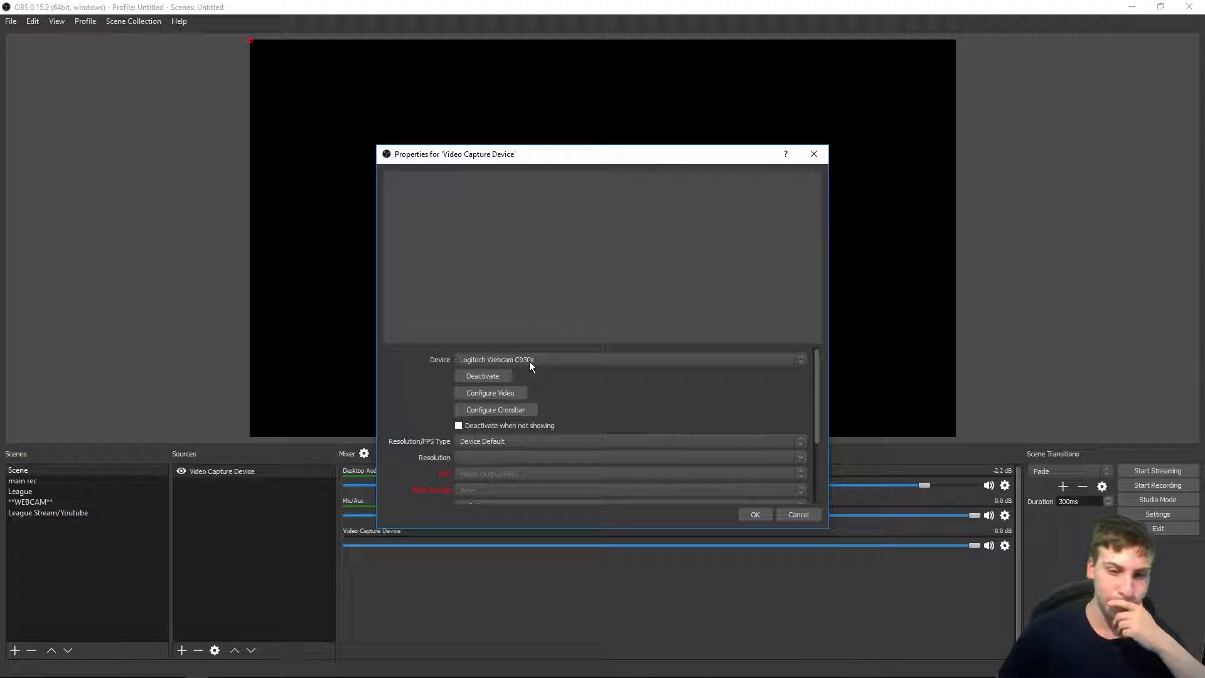
pyautogui.click(546, 360)
pyautogui.click(544, 377)
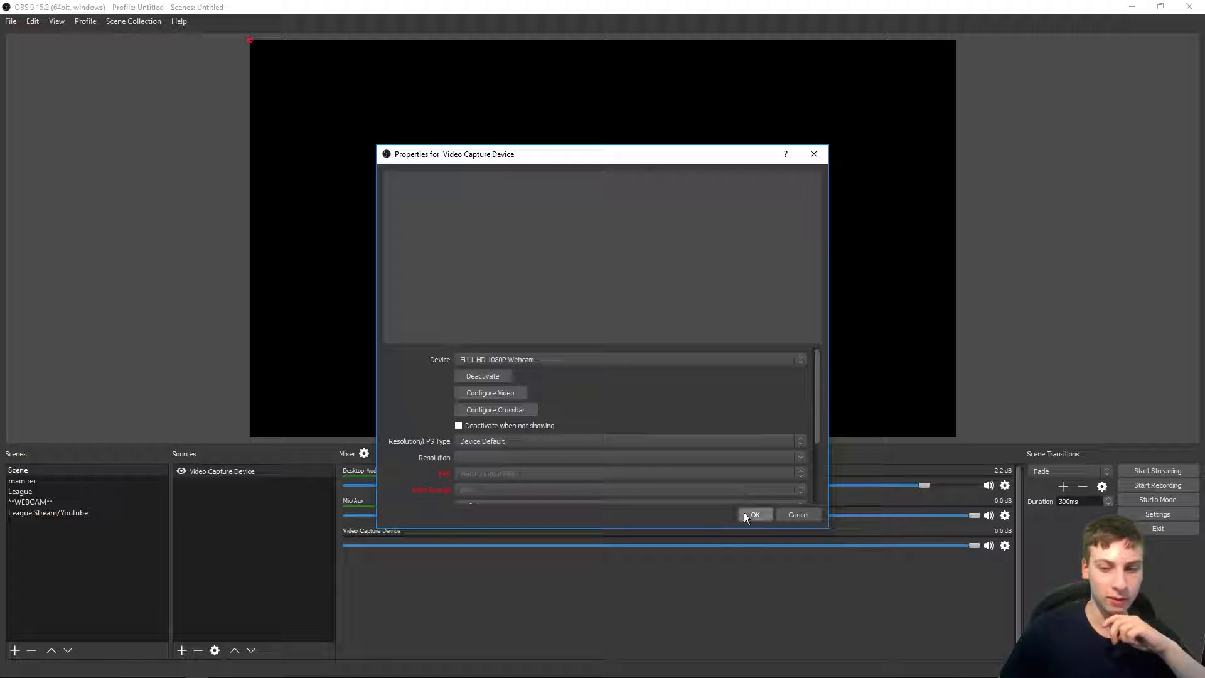
pyautogui.click(753, 514)
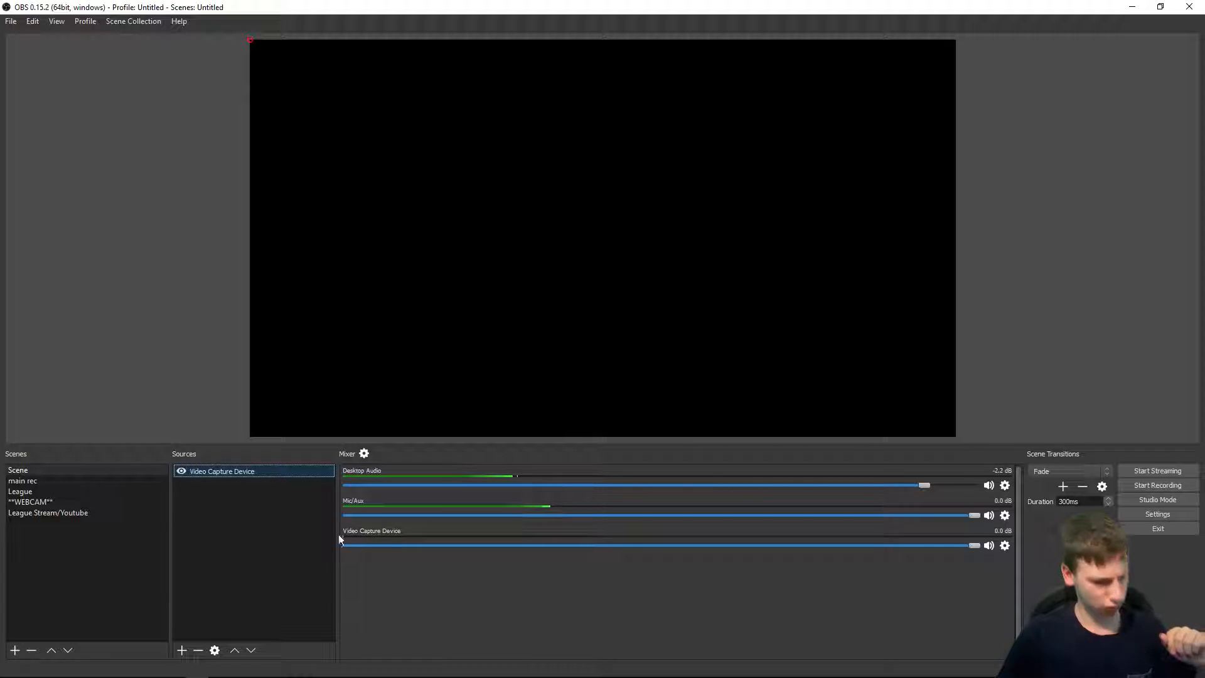
pyautogui.click(274, 434)
pyautogui.click(232, 472)
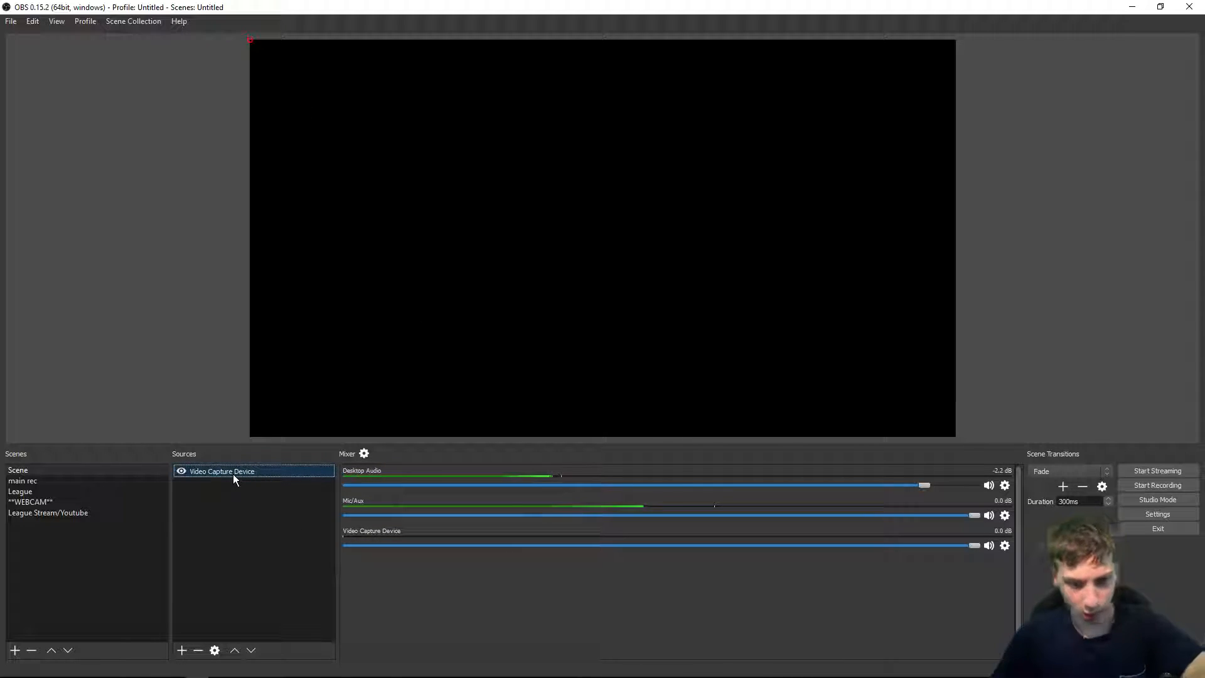
pyautogui.press('Delete')
pyautogui.press('Return')
# Step: Add another Video Capture Device source, scroll through its properties, accept them, then delete it
pyautogui.rightClick(227, 516)
pyautogui.moveTo(245, 523)
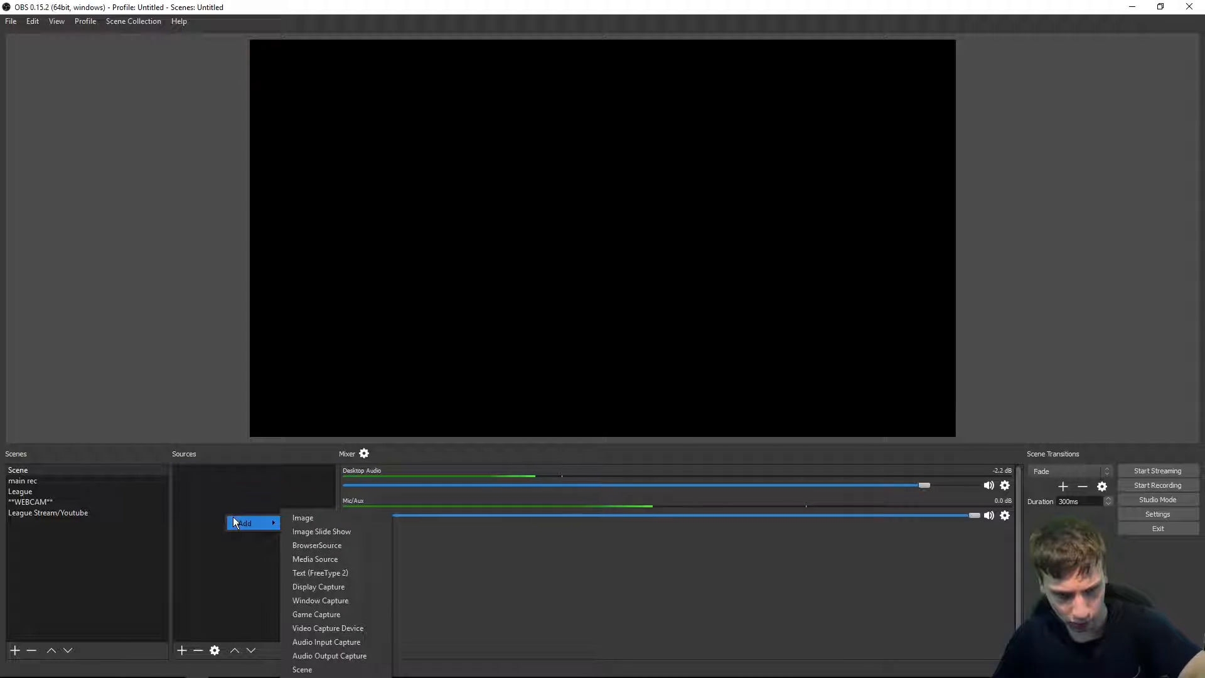
pyautogui.click(369, 629)
pyautogui.press('Return')
pyautogui.scroll(-1, 526, 360)
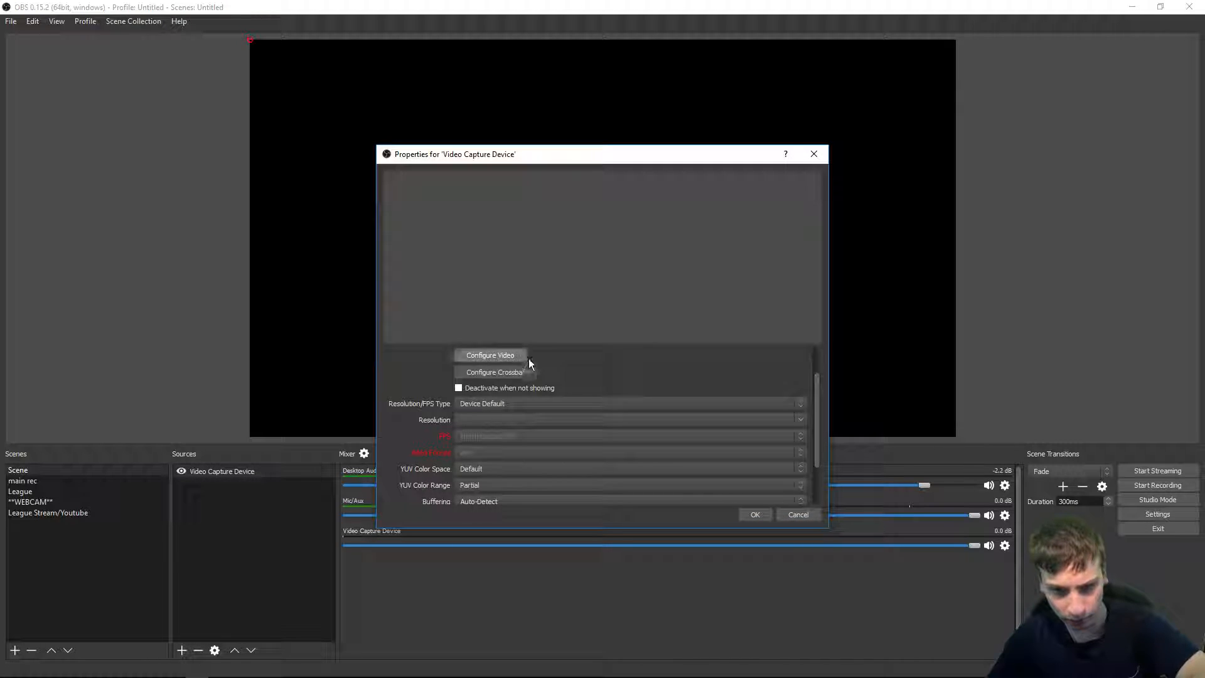
pyautogui.scroll(1, 558, 370)
pyautogui.scroll(-1, 555, 359)
pyautogui.scroll(-1, 559, 378)
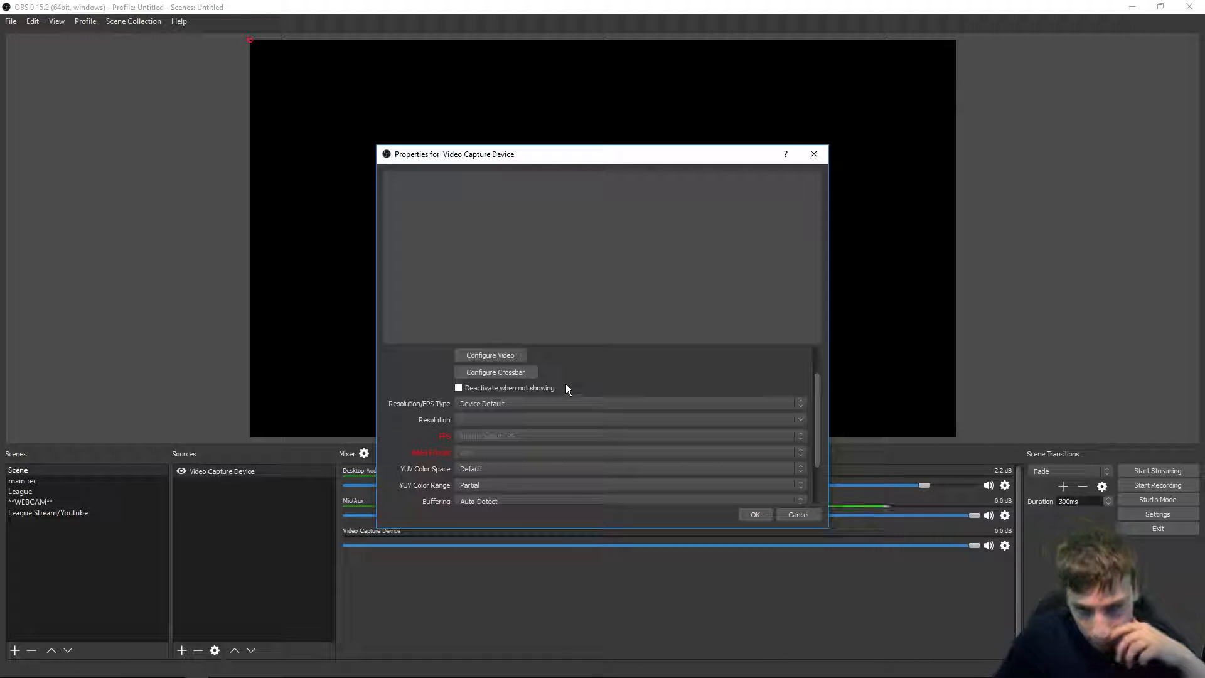
pyautogui.click(756, 515)
pyautogui.click(260, 53)
pyautogui.click(232, 465)
pyautogui.press('Delete')
pyautogui.rightClick(261, 555)
pyautogui.moveTo(278, 565)
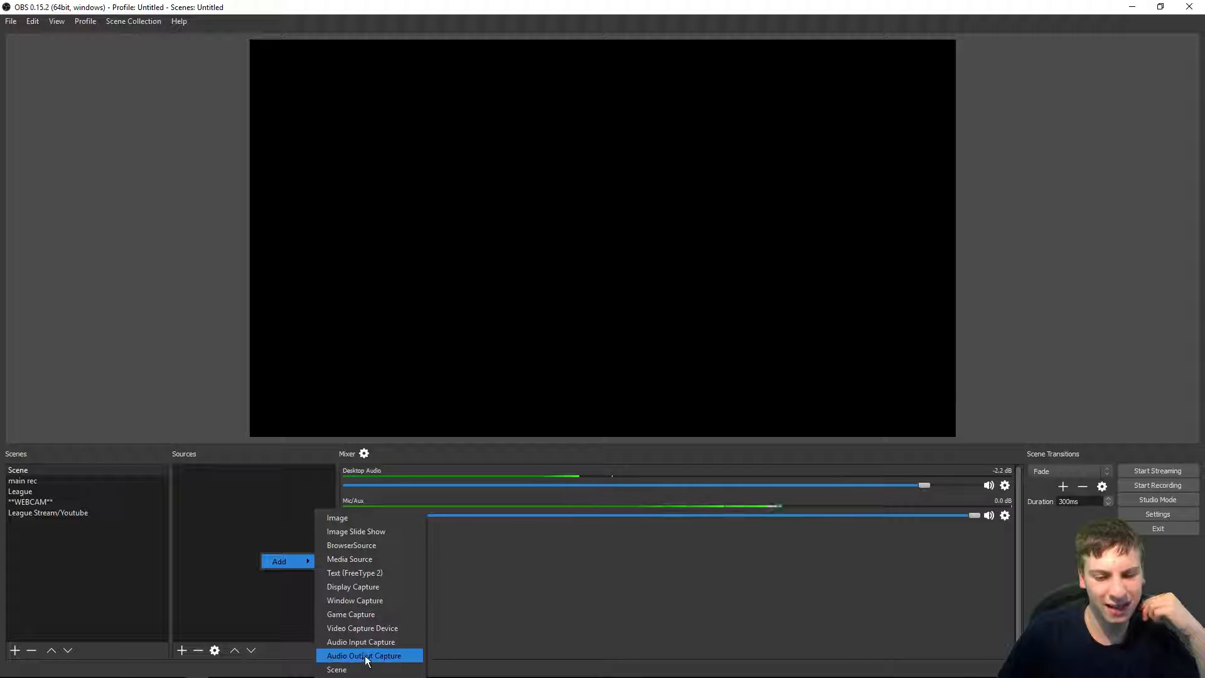
pyautogui.click(192, 531)
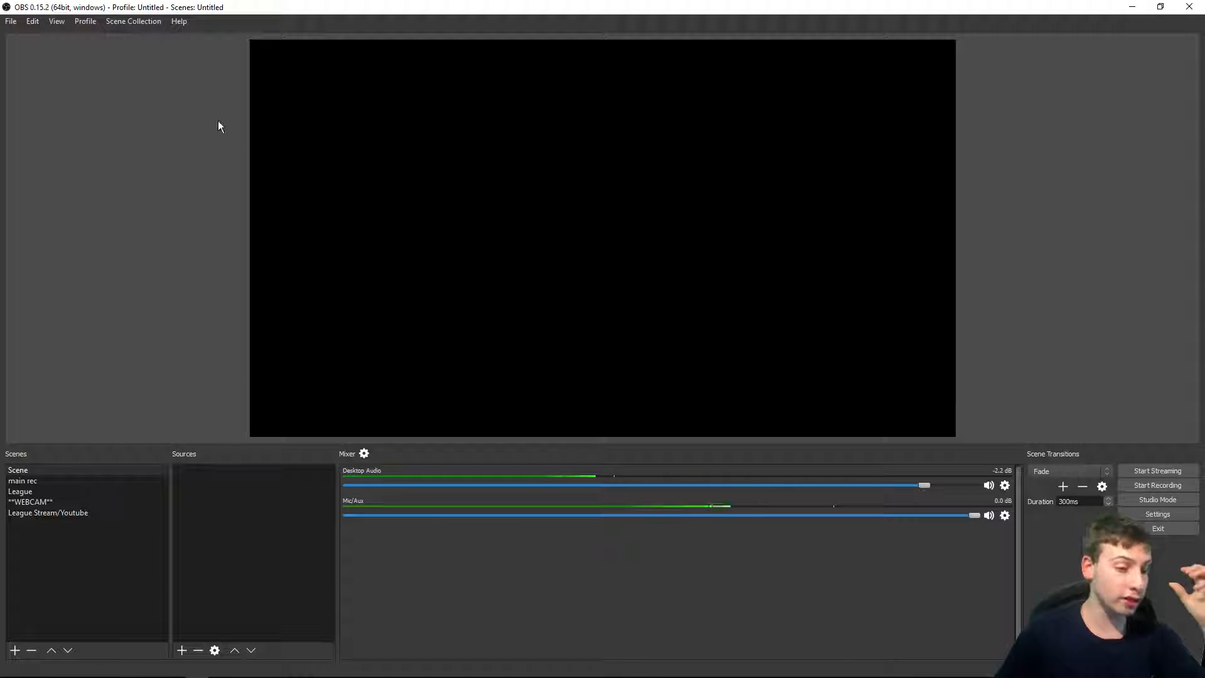
# Step: Switch to the Minecraft Launcher window from the taskbar
pyautogui.moveTo(524, 6); pyautogui.dragTo(668, 254)
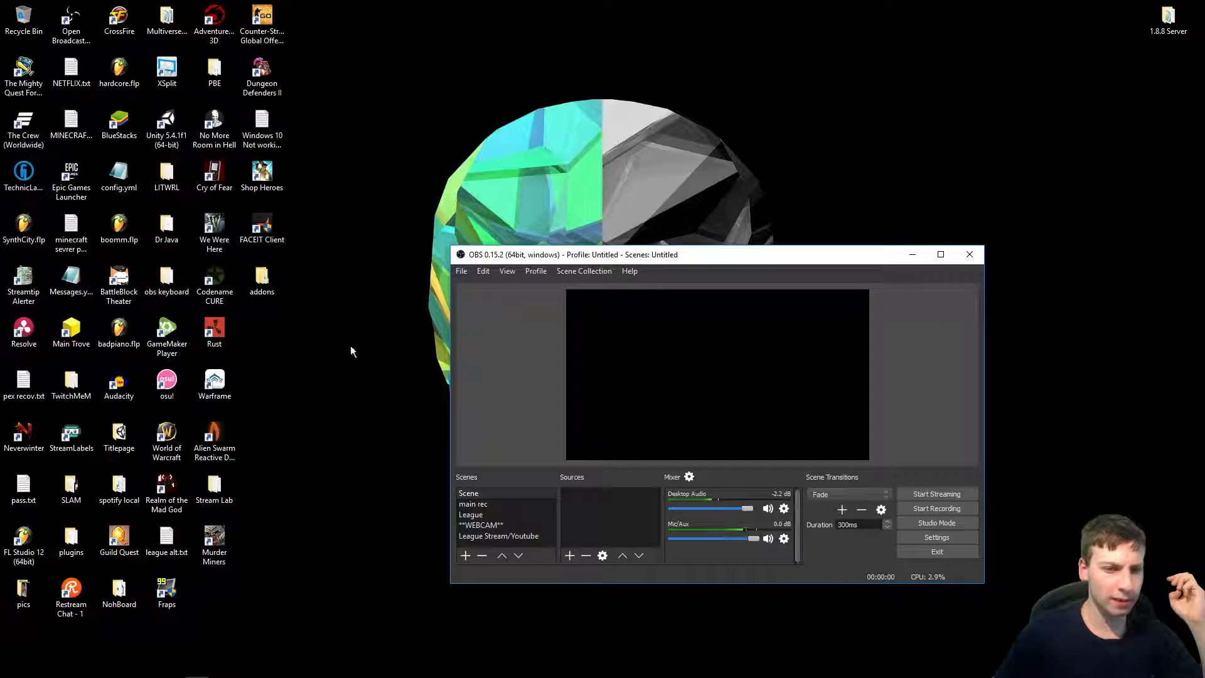
pyautogui.click(317, 366)
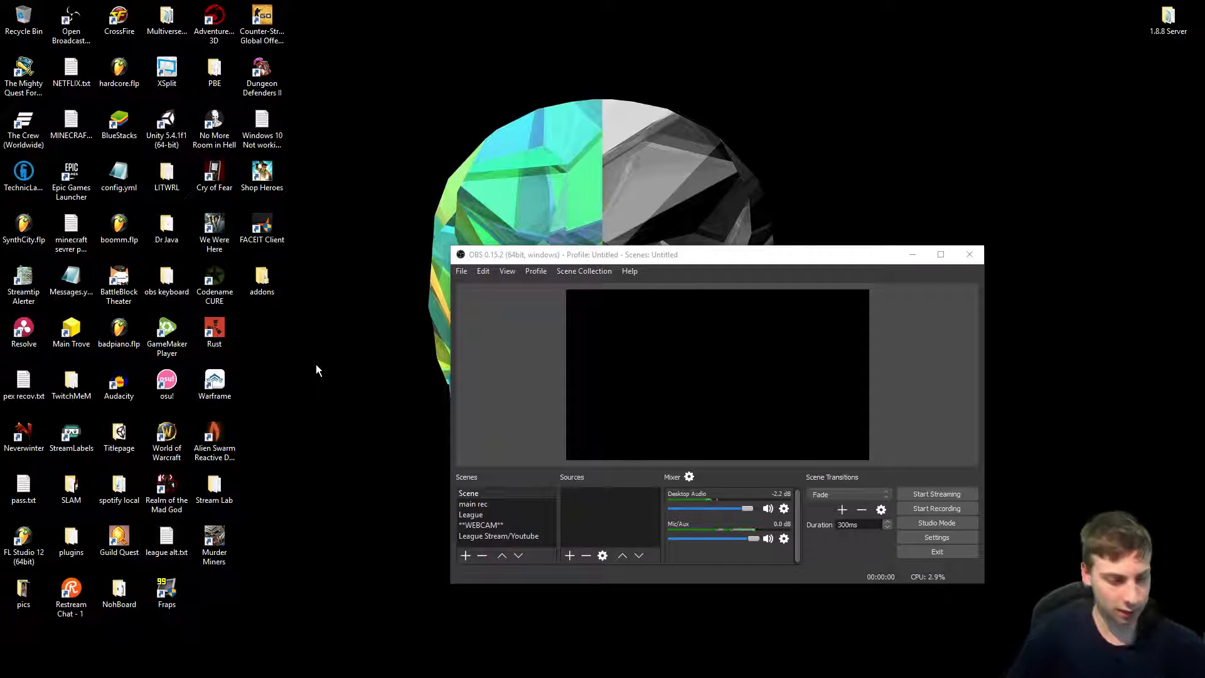
pyautogui.doubleClick(538, 258)
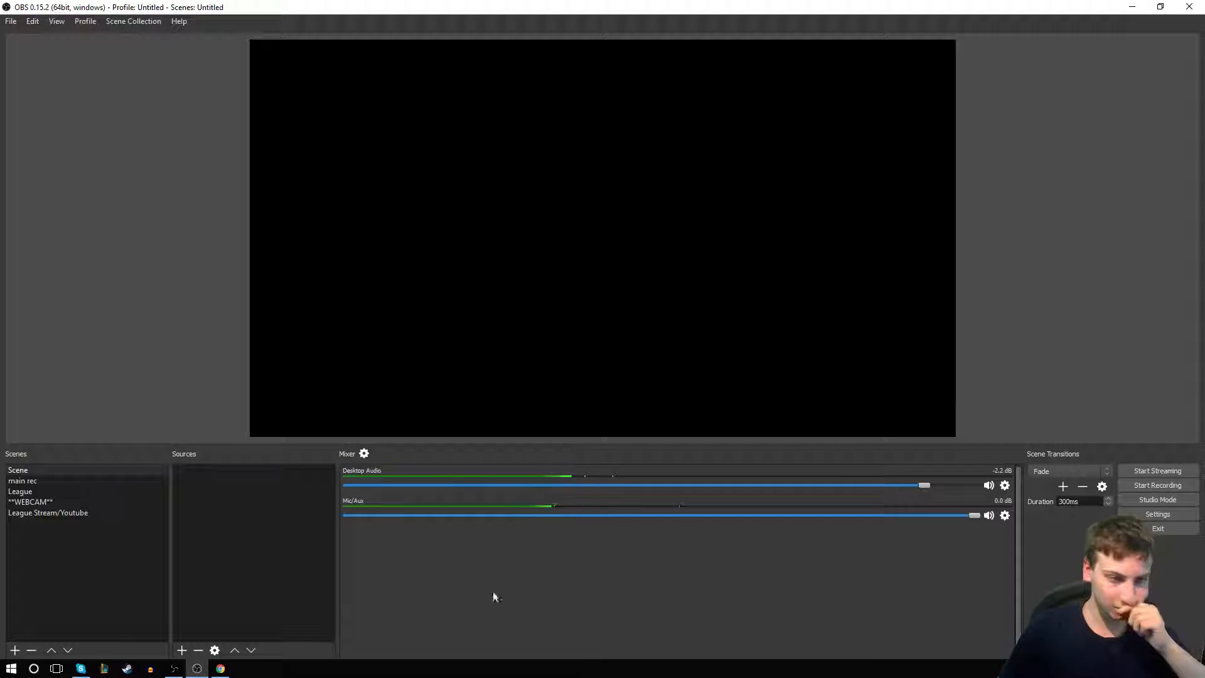
pyautogui.click(243, 669)
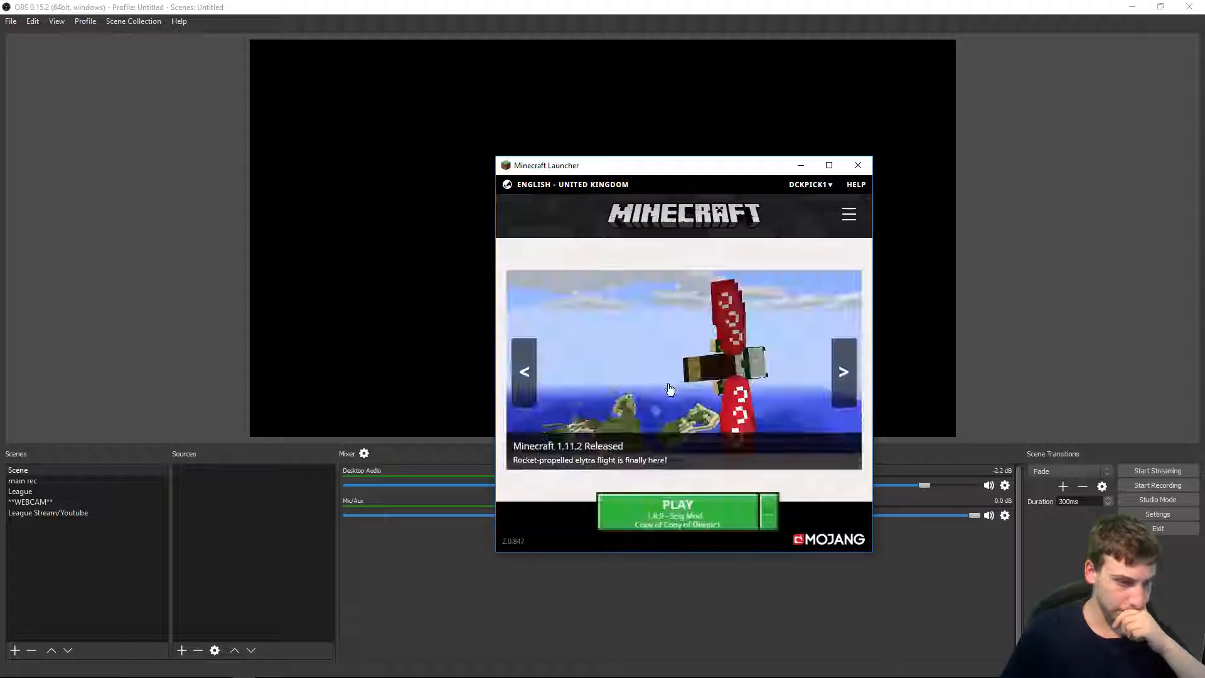
# Step: Launch Minecraft 1.8.9 from the Minecraft Launcher and switch between windows while it loads
pyautogui.click(711, 521)
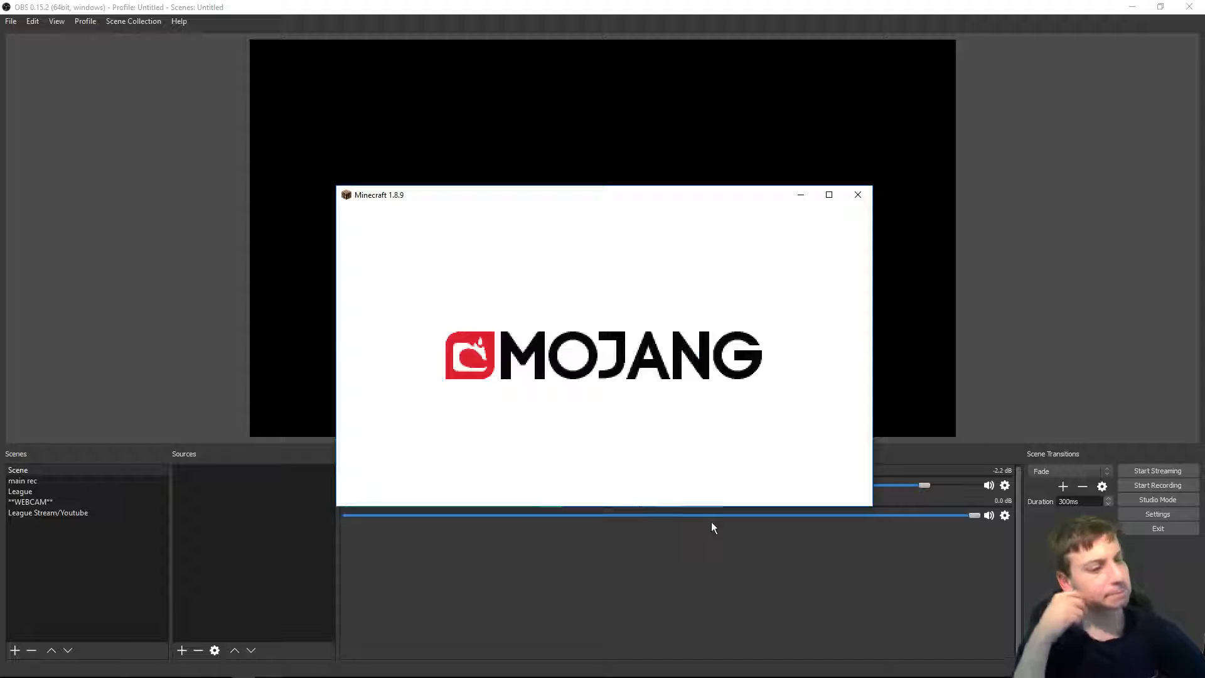
pyautogui.hotkey('alt', 'Tab')
pyautogui.hotkey('alt', 'Tab')
pyautogui.hotkey('alt', 'Tab')
pyautogui.hotkey('alt', 'Tab')
pyautogui.hotkey('alt', 'Tab')
pyautogui.hotkey('alt', 'Tab')
pyautogui.hotkey('alt', 'Tab')
pyautogui.hotkey('alt', 'Tab')
pyautogui.hotkey('alt', 'Tab')
pyautogui.hotkey('alt', 'Tab')
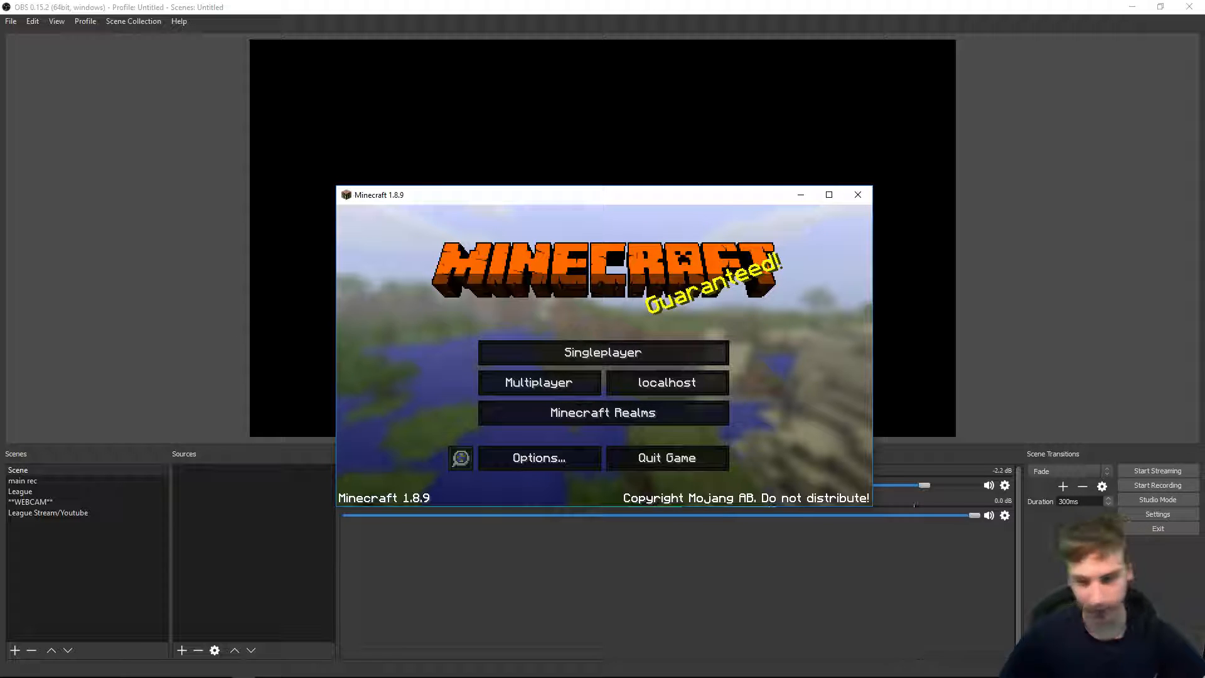
# Step: Open Singleplayer in Minecraft and play the selected Cave Escape world
pyautogui.click(1129, 669)
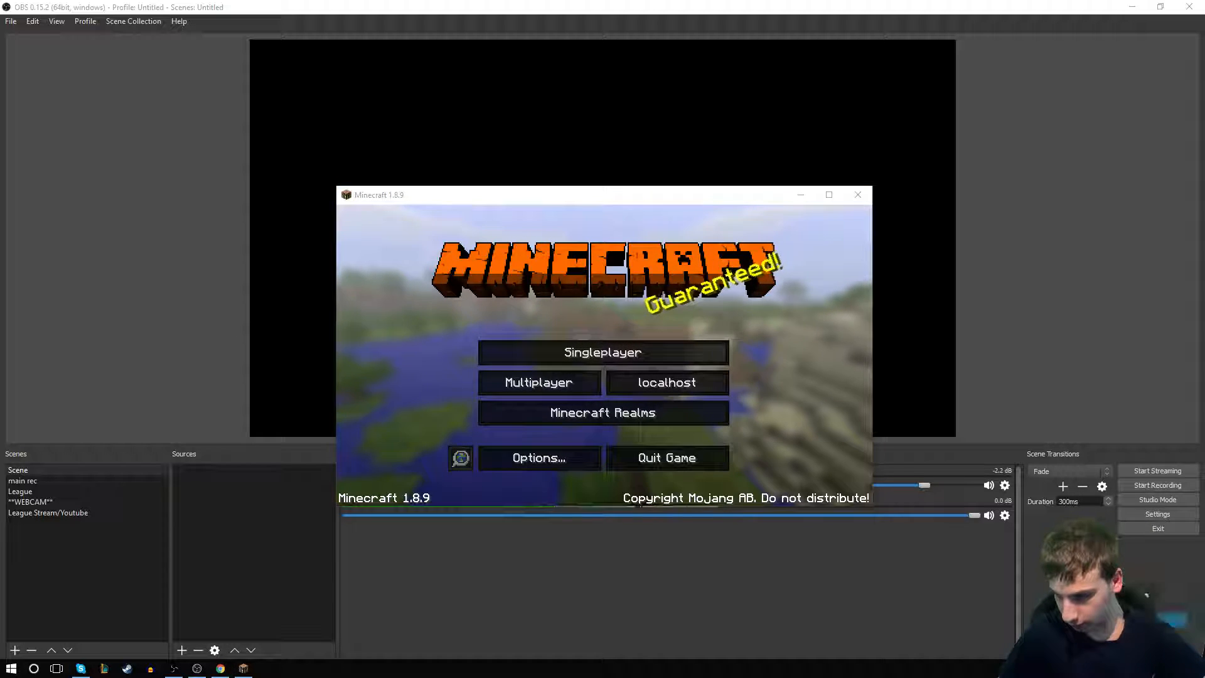
pyautogui.click(799, 382)
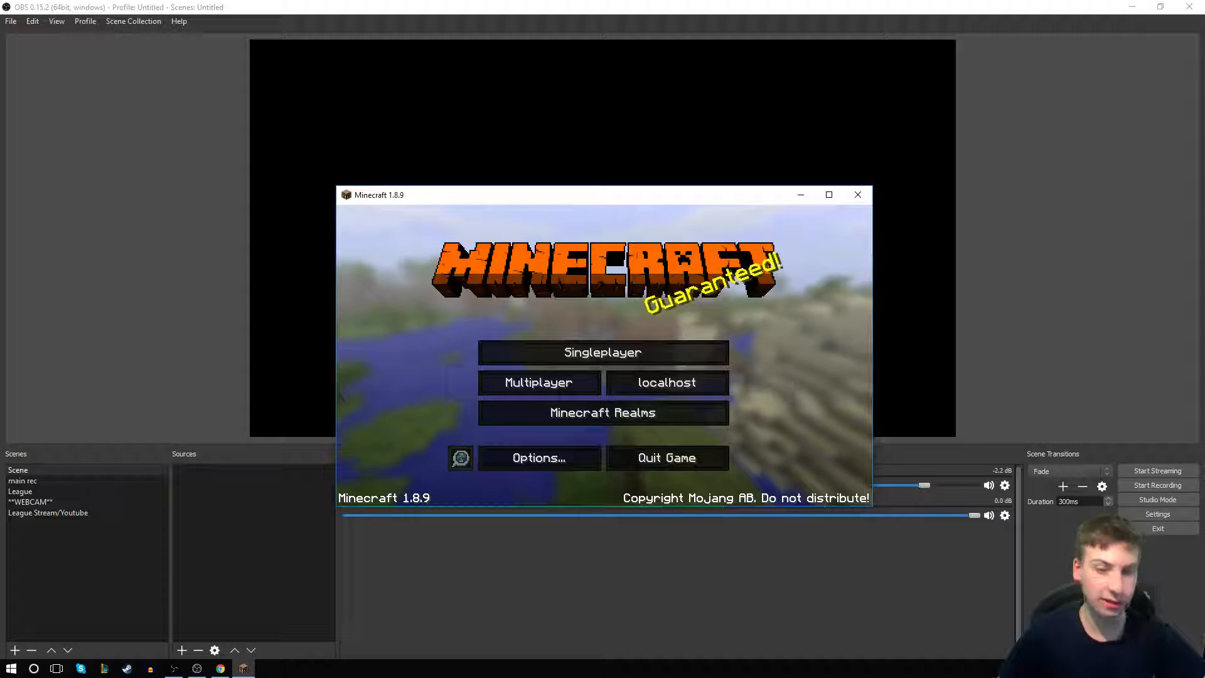
pyautogui.click(577, 366)
pyautogui.click(548, 259)
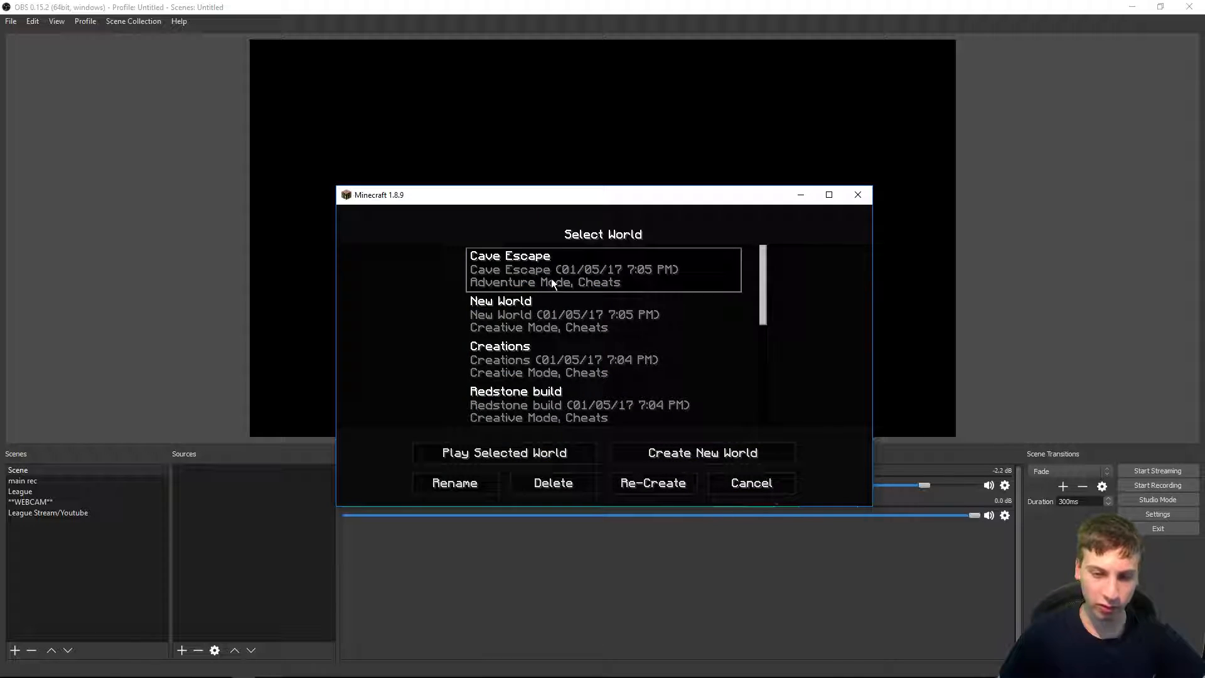
pyautogui.click(501, 452)
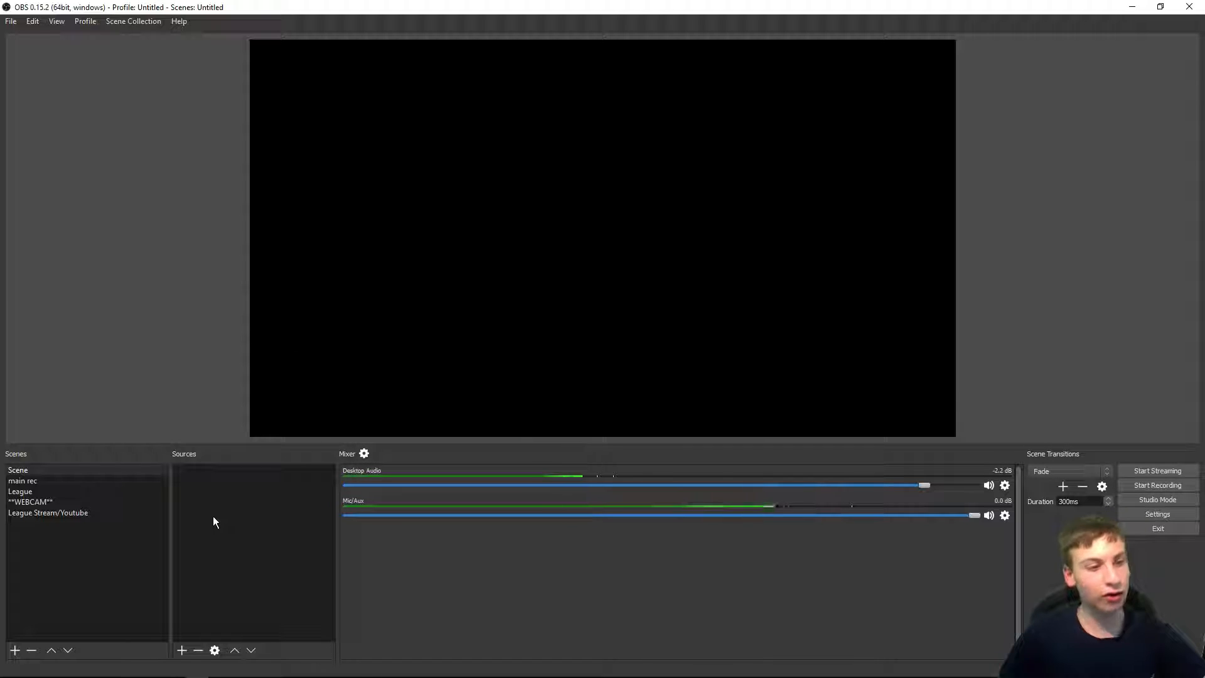
# Step: Add a Window Capture source capturing the [javaw.exe]: Minecraft 1.8.9 window
pyautogui.rightClick(244, 522)
pyautogui.moveTo(276, 530)
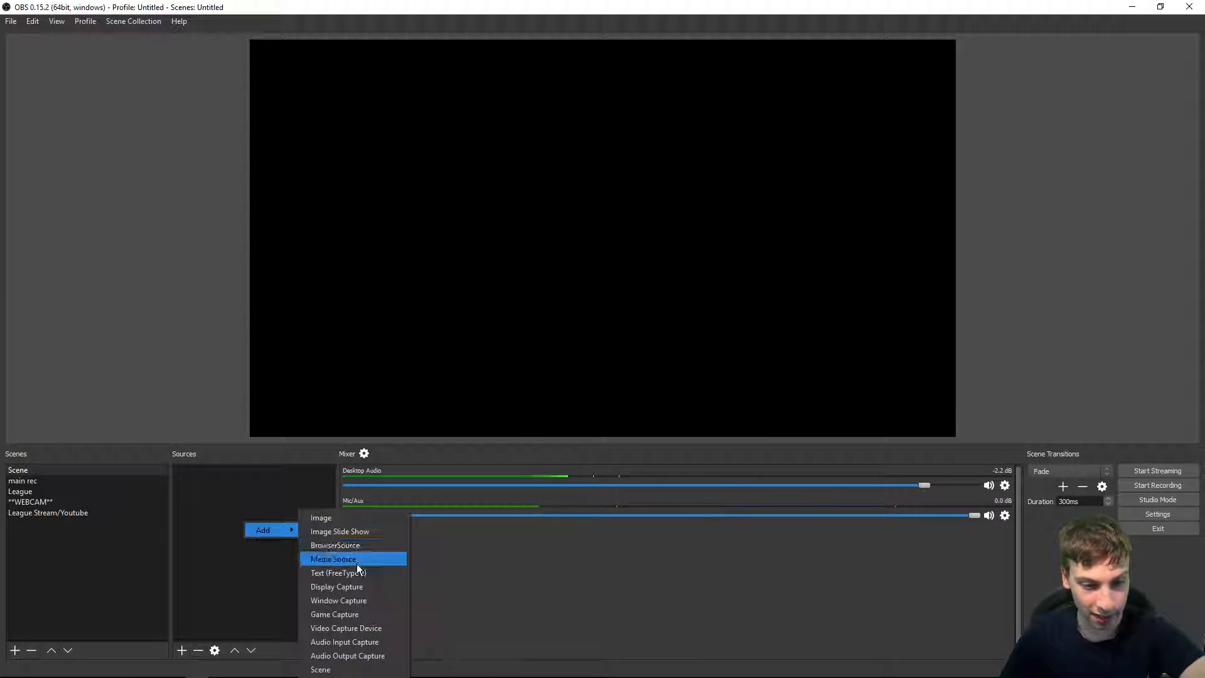
pyautogui.click(368, 600)
pyautogui.press('Return')
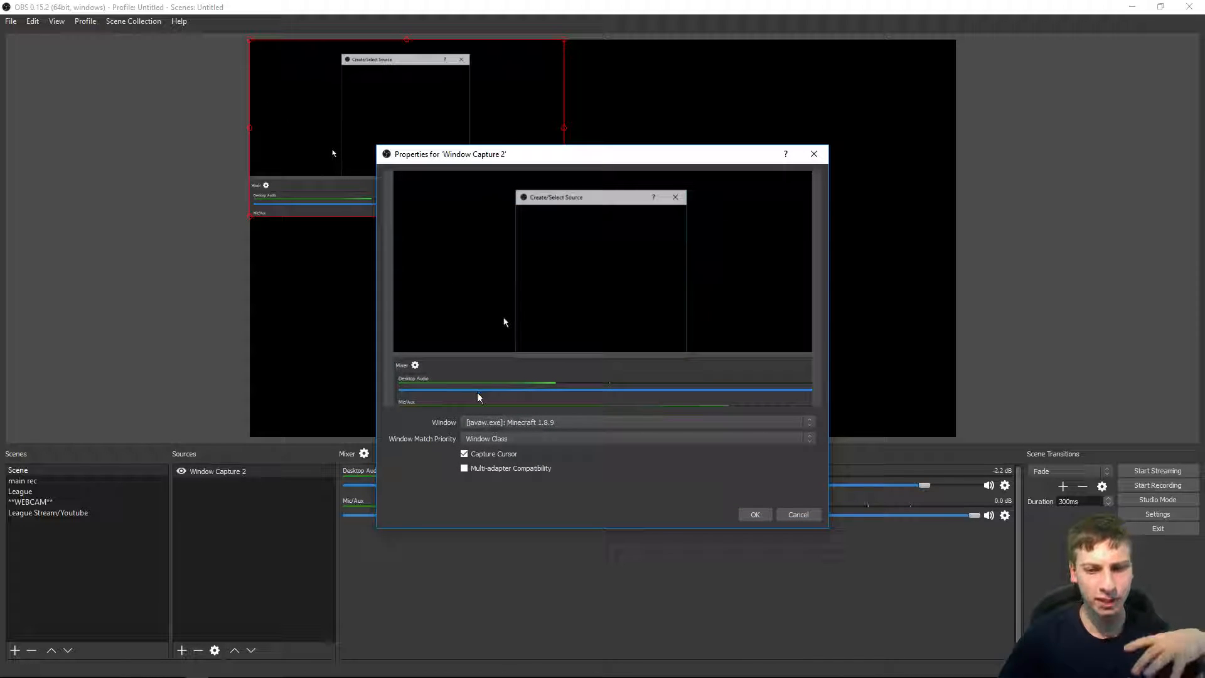
pyautogui.click(536, 424)
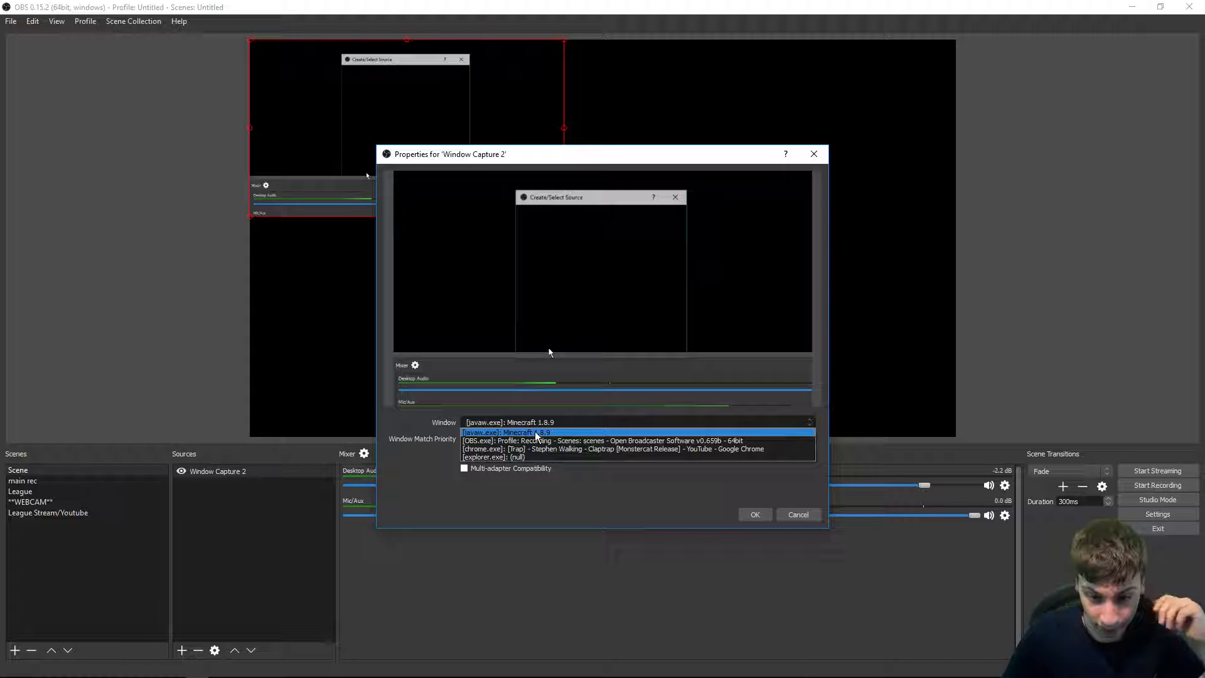
pyautogui.click(538, 435)
pyautogui.click(765, 514)
# Step: Delete the Window Capture 2 source from the scene
pyautogui.hotkey('alt', 'Tab')
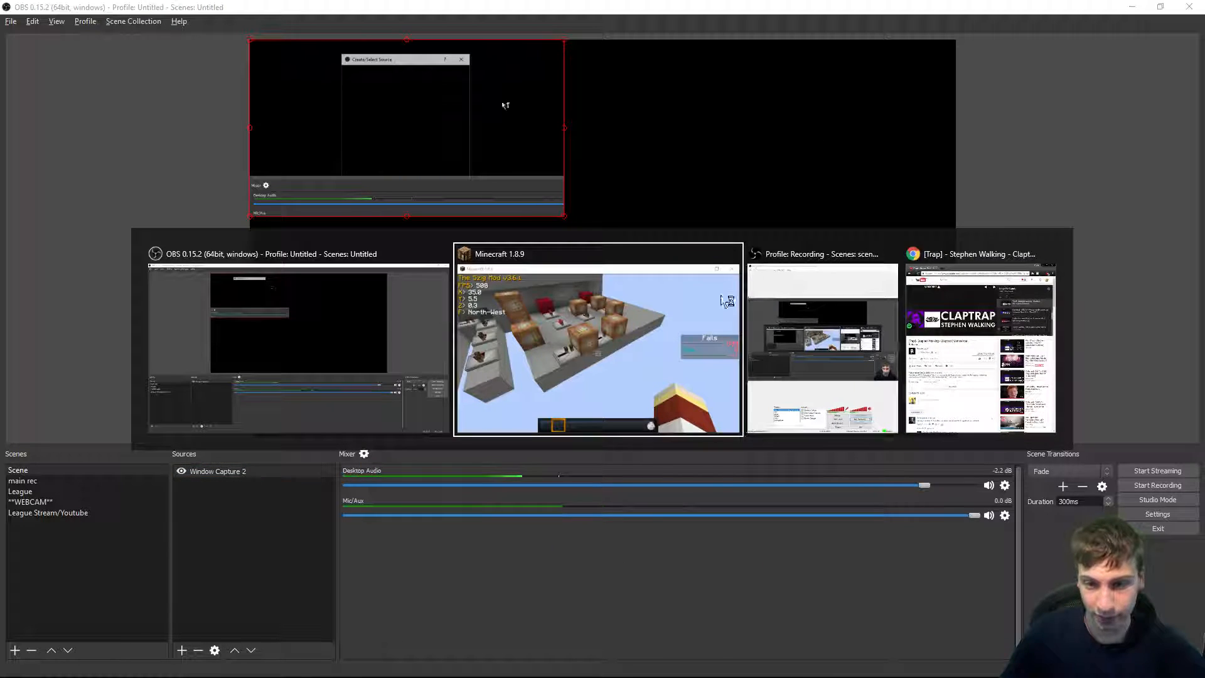
pyautogui.press('Escape')
pyautogui.hotkey('alt', 'Tab')
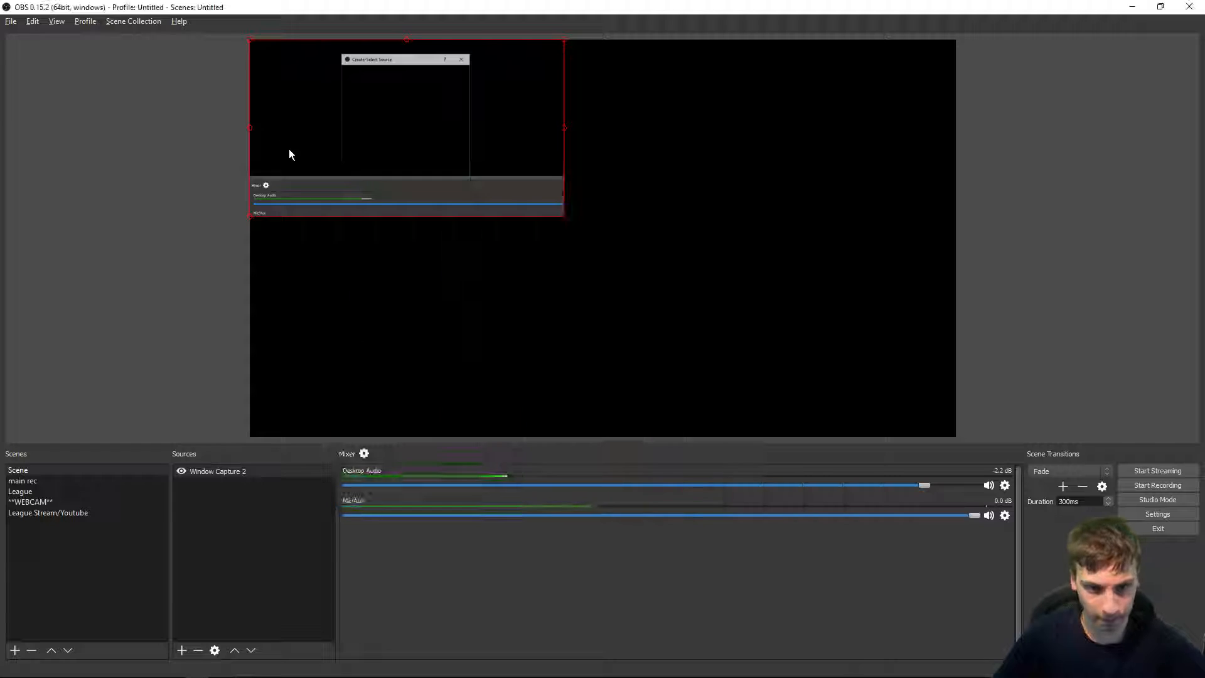
pyautogui.press('Delete')
pyautogui.press('Return')
# Step: Add a Game Capture source and set it to capture the Minecraft window
pyautogui.rightClick(223, 504)
pyautogui.moveTo(226, 507)
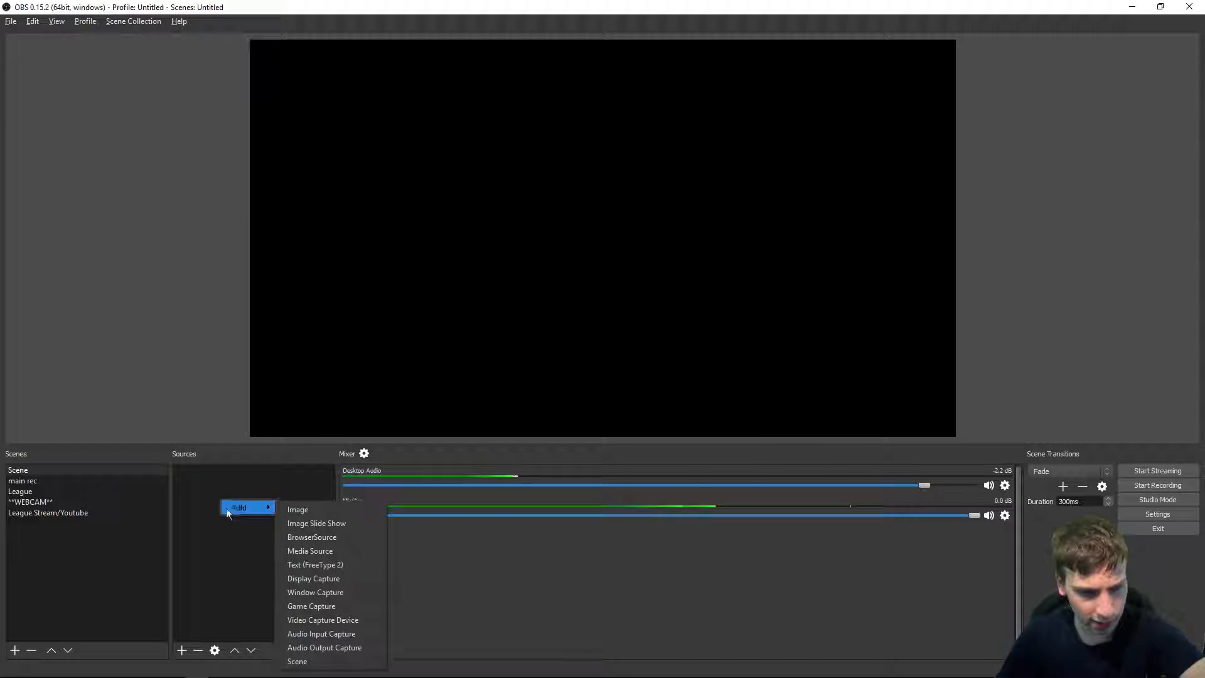
pyautogui.click(342, 606)
pyautogui.press('Return')
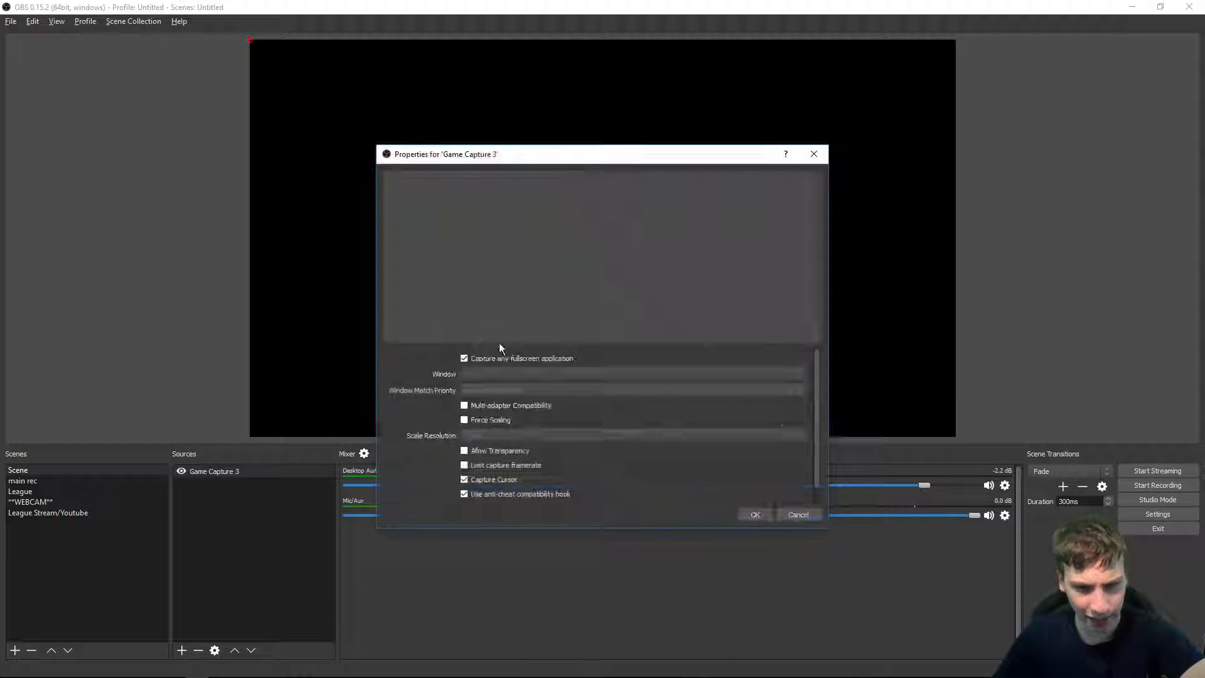
pyautogui.scroll(-1, 493, 377)
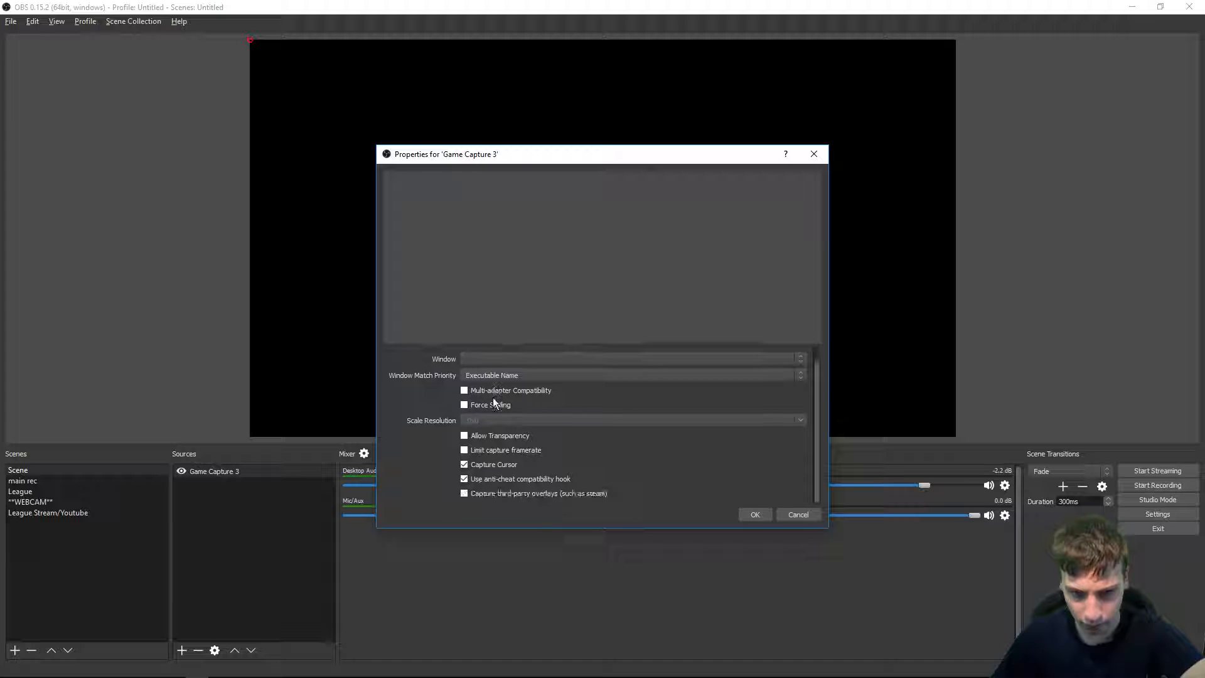
pyautogui.click(508, 360)
pyautogui.click(540, 380)
pyautogui.press('Return')
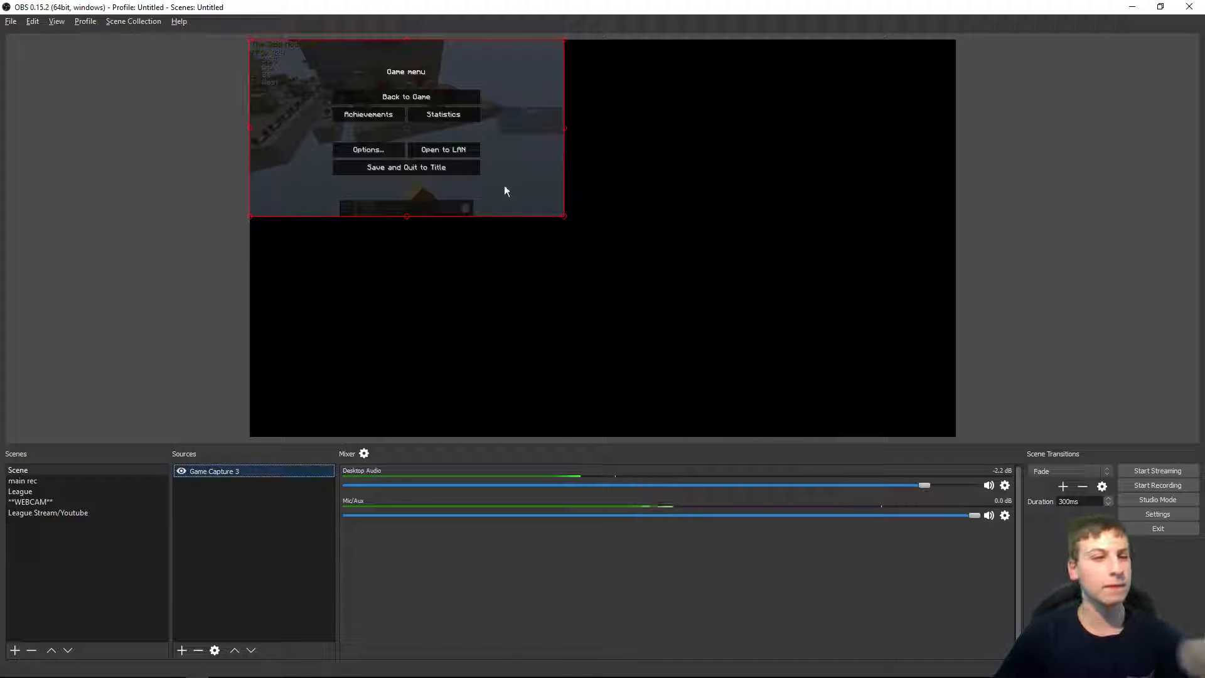
# Step: Resize and position the Game Capture source so it fills the whole canvas
pyautogui.moveTo(565, 217); pyautogui.dragTo(954, 437)
pyautogui.moveTo(738, 7); pyautogui.dragTo(331, 347)
pyautogui.moveTo(493, 194); pyautogui.dragTo(493, 1)
pyautogui.hotkey('alt', 'Tab')
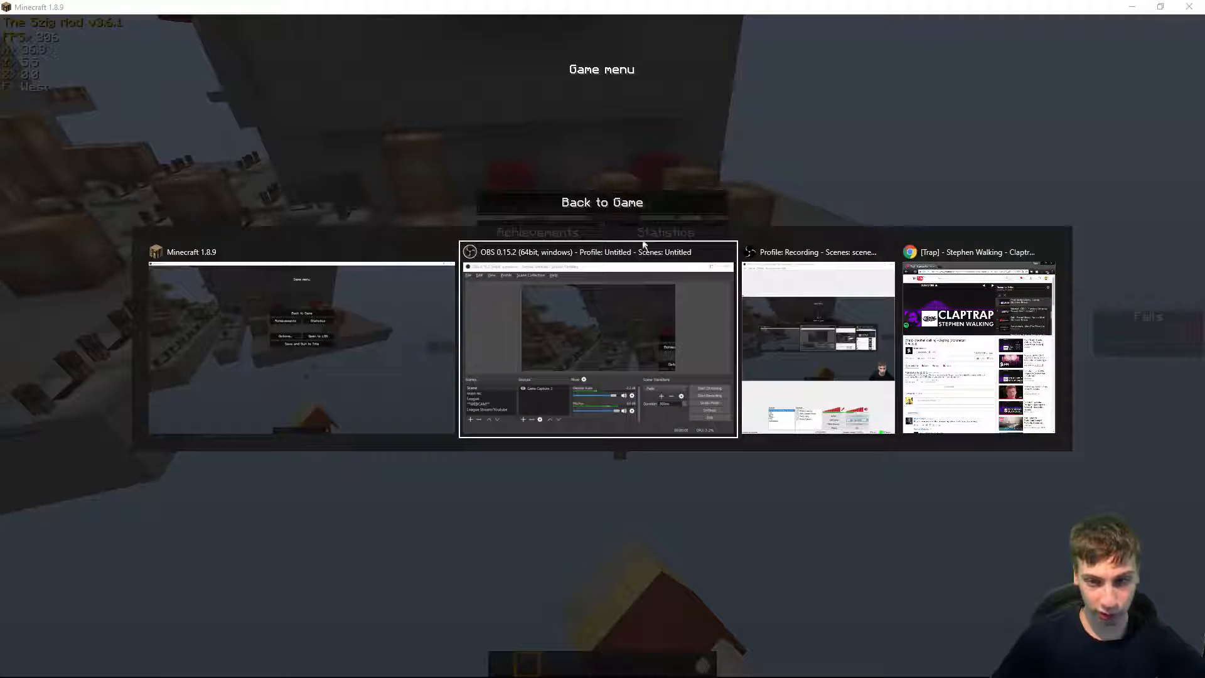
pyautogui.moveTo(429, 342); pyautogui.dragTo(452, 2)
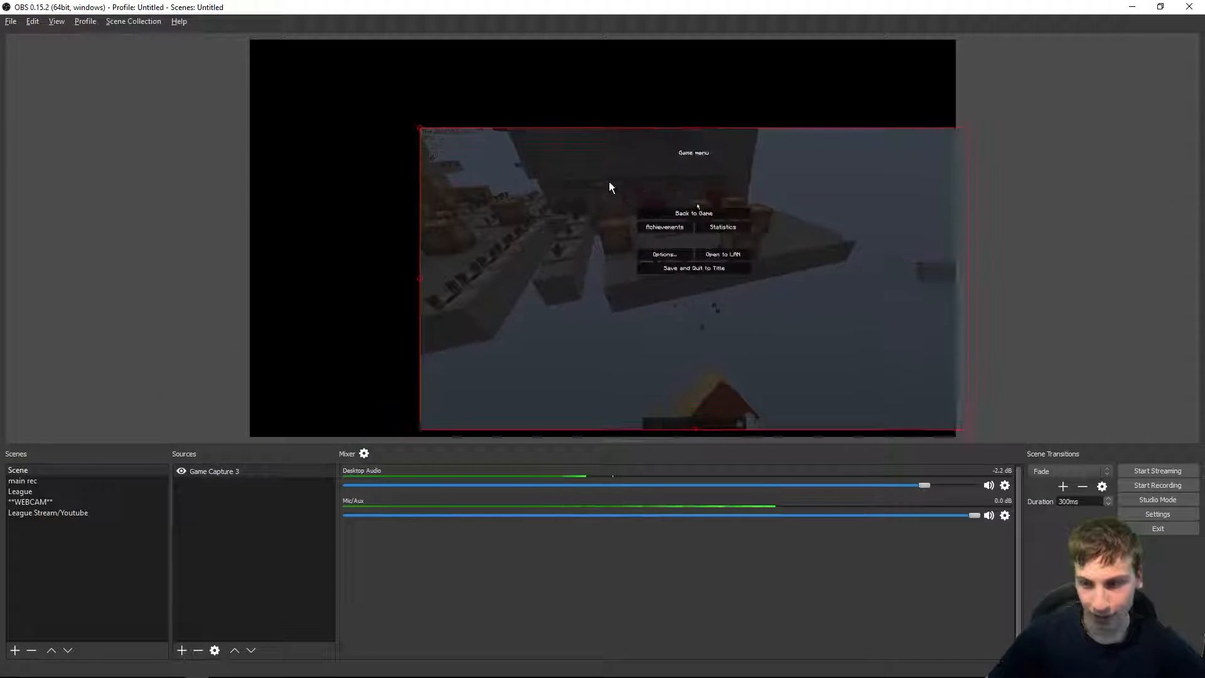
pyautogui.moveTo(402, 135); pyautogui.dragTo(269, 47)
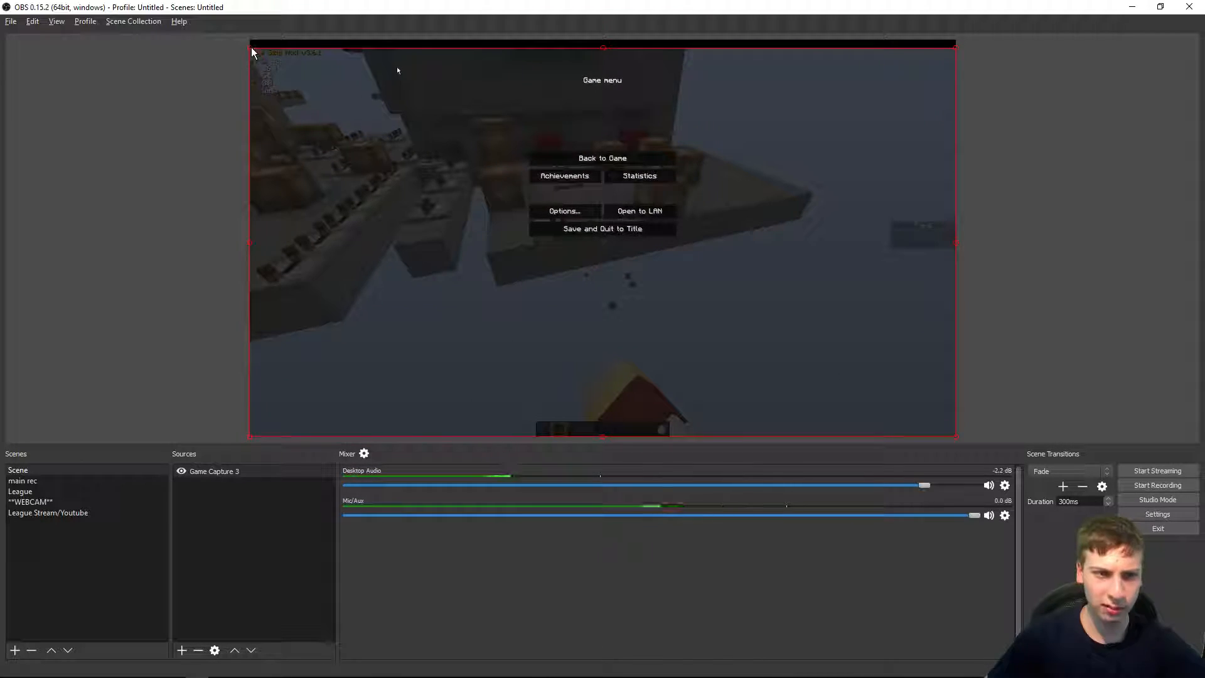
pyautogui.moveTo(254, 49)
pyautogui.mouseDown()
pyautogui.moveTo(253, 79)
pyautogui.moveTo(254, 39)
pyautogui.moveTo(402, 281)
pyautogui.moveTo(573, 107)
pyautogui.moveTo(799, 345)
pyautogui.moveTo(341, 81)
pyautogui.moveTo(253, 47)
pyautogui.mouseUp()
pyautogui.click(212, 47)
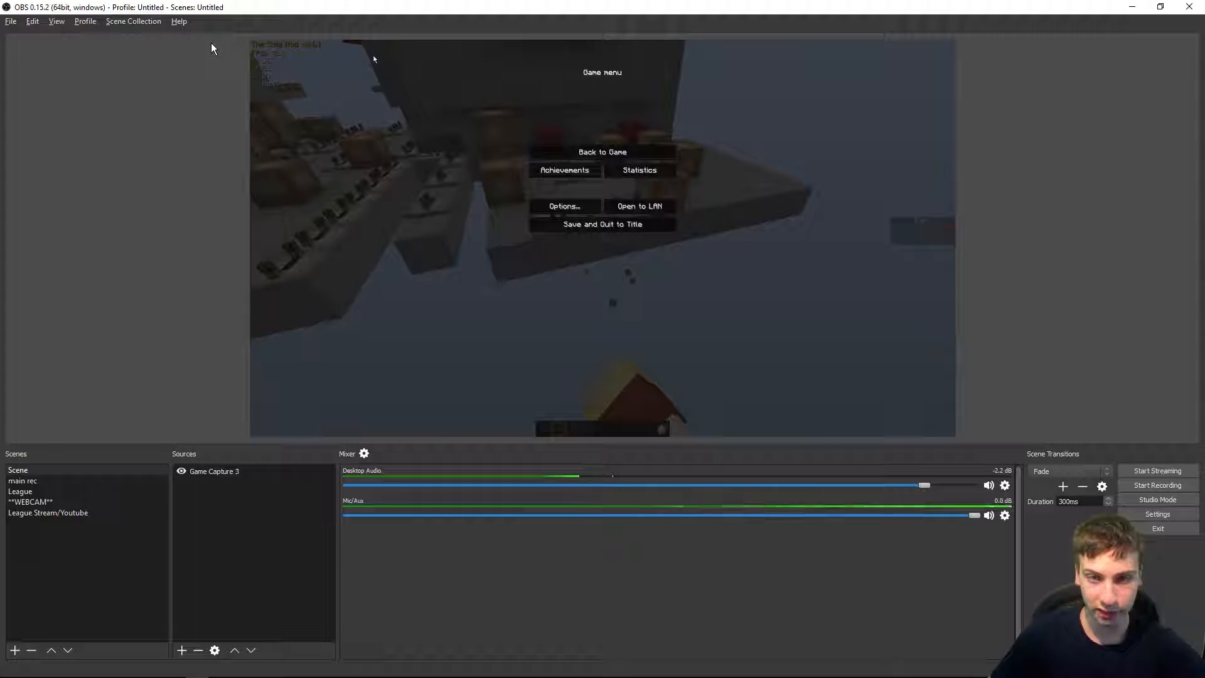
pyautogui.click(262, 48)
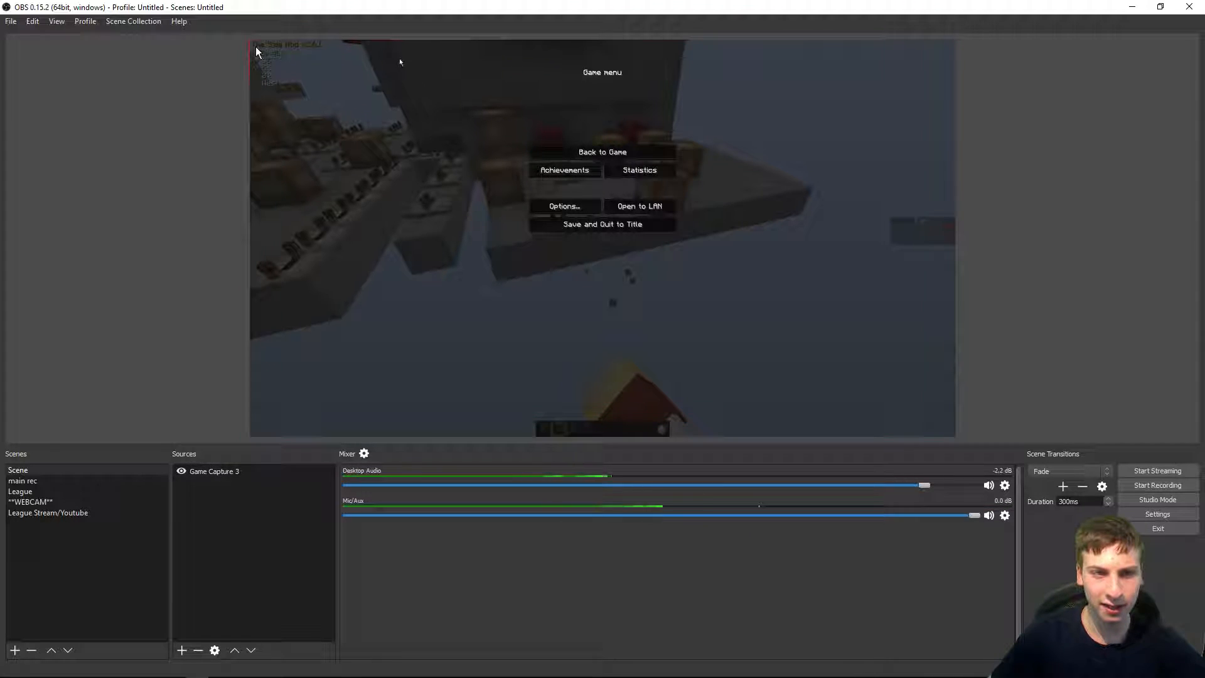
pyautogui.moveTo(255, 43)
pyautogui.mouseDown()
pyautogui.moveTo(652, 339)
pyautogui.moveTo(533, 320)
pyautogui.moveTo(665, 145)
pyautogui.moveTo(253, 46)
pyautogui.mouseUp()
# Step: Restore the OBS window and move it over the right side of the Minecraft game
pyautogui.click(226, 62)
pyautogui.moveTo(508, 7); pyautogui.dragTo(558, 122)
pyautogui.click(330, 142)
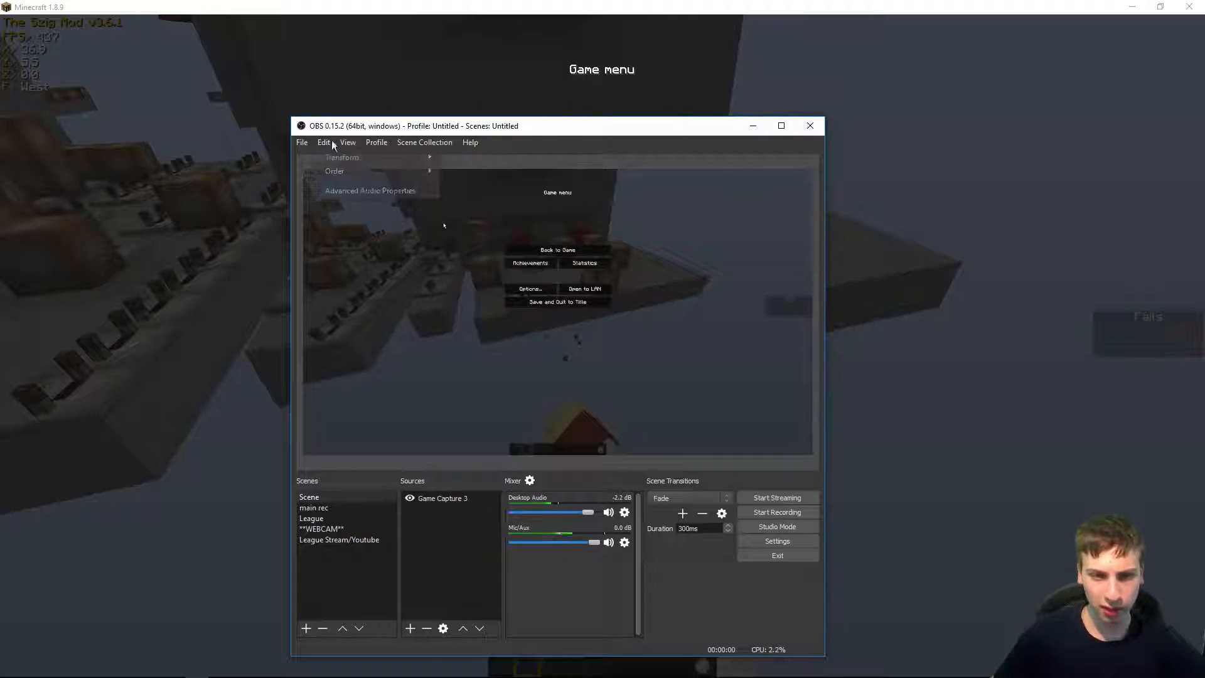
pyautogui.moveTo(305, 143)
pyautogui.click(367, 236)
pyautogui.moveTo(372, 132); pyautogui.dragTo(803, 136)
pyautogui.click(637, 202)
# Step: Play Minecraft briefly to demonstrate the game capture updating live in the OBS preview
pyautogui.click(603, 346)
pyautogui.press('s')
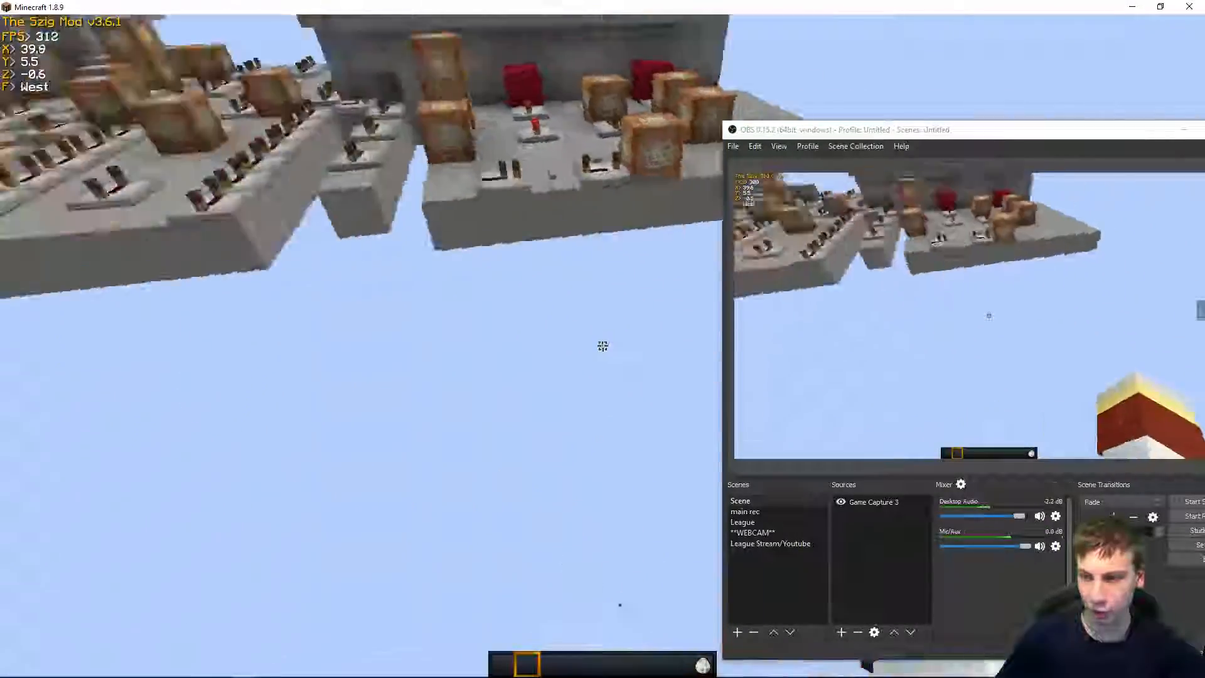
pyautogui.scroll(1, 603, 346)
pyautogui.press('e')
pyautogui.press('e')
pyautogui.scroll(1, 603, 346)
pyautogui.press('q')
pyautogui.scroll(-1, 602, 345)
pyautogui.press('w')
pyautogui.click(603, 346)
pyautogui.click(603, 345)
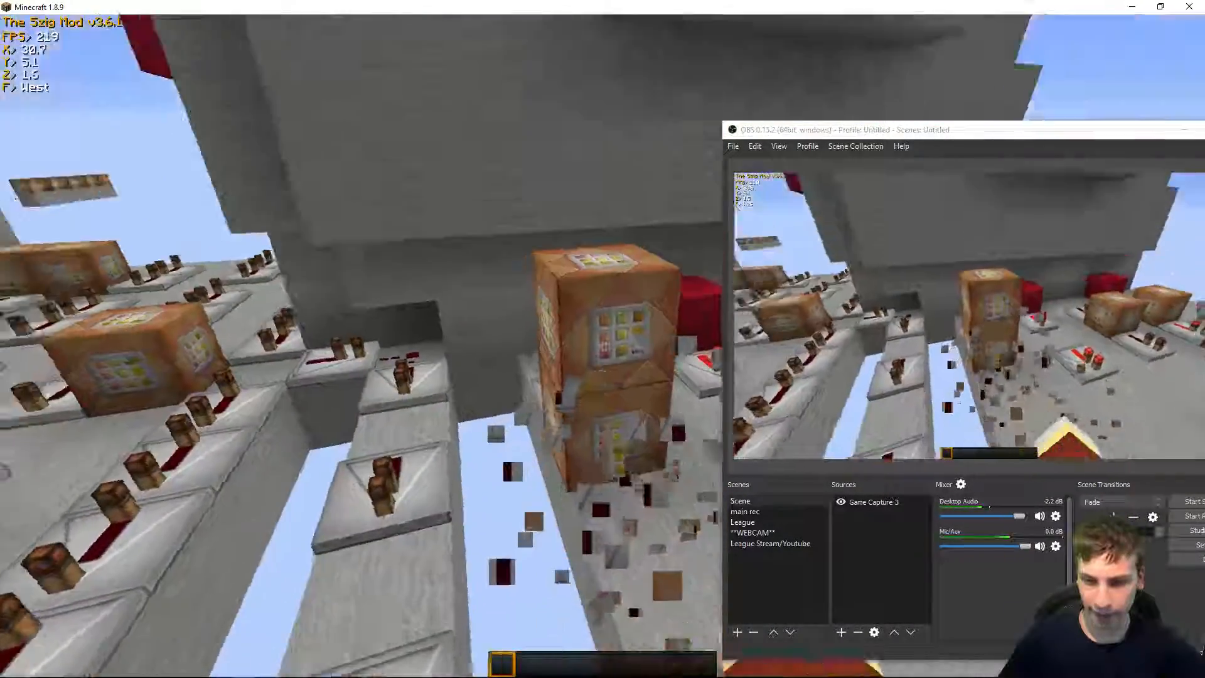
pyautogui.press('space')
pyautogui.click(603, 346)
pyautogui.press('space')
pyautogui.click(602, 346)
pyautogui.press('s')
pyautogui.click(603, 346)
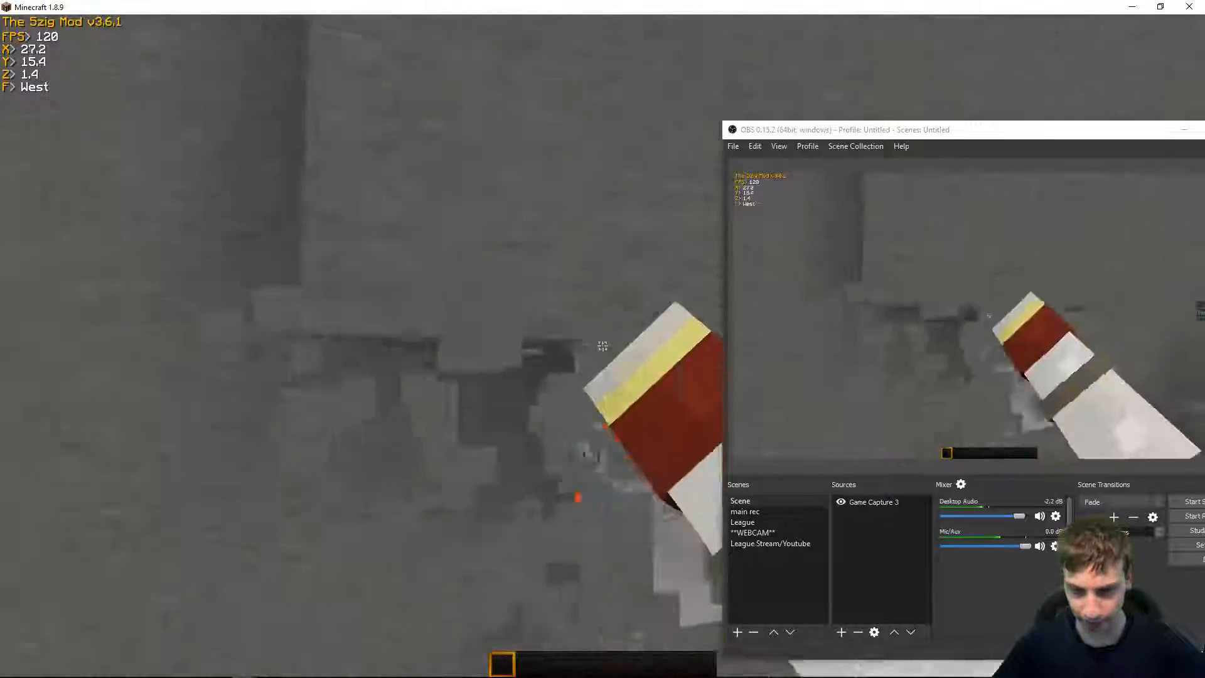
pyautogui.press('space')
pyautogui.click(603, 346)
pyautogui.click(602, 346)
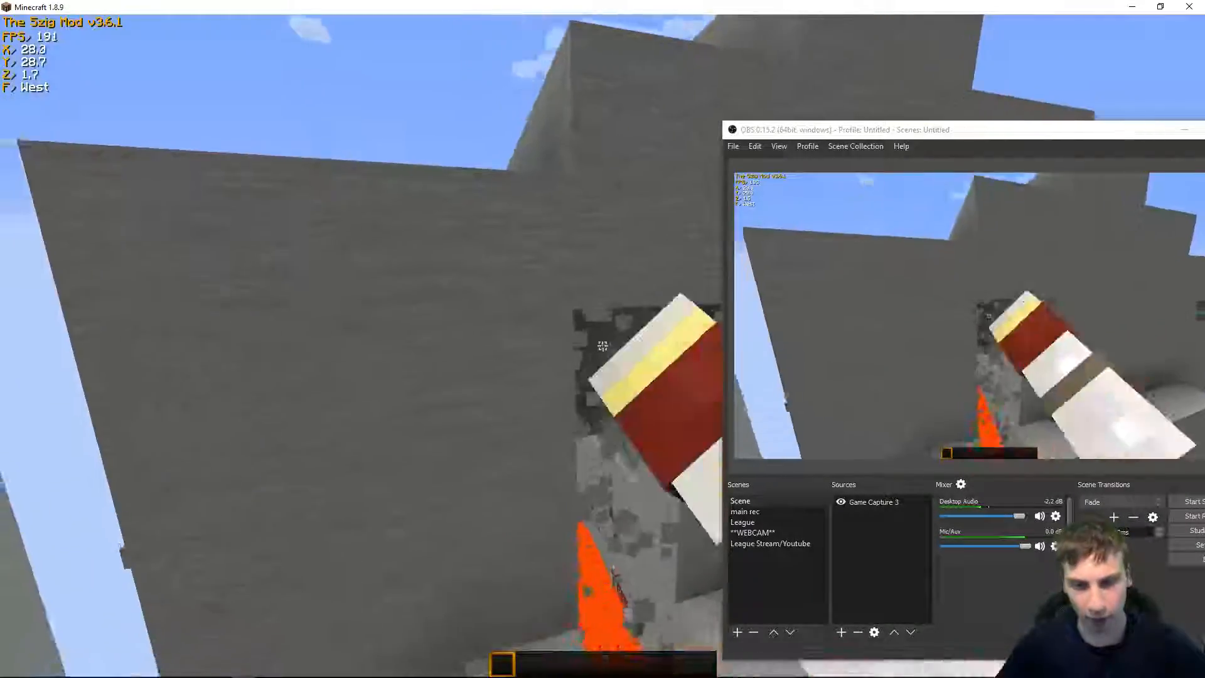
pyautogui.press('a')
pyautogui.click(603, 346)
pyautogui.press('w')
pyautogui.click(602, 346)
pyautogui.click(603, 346)
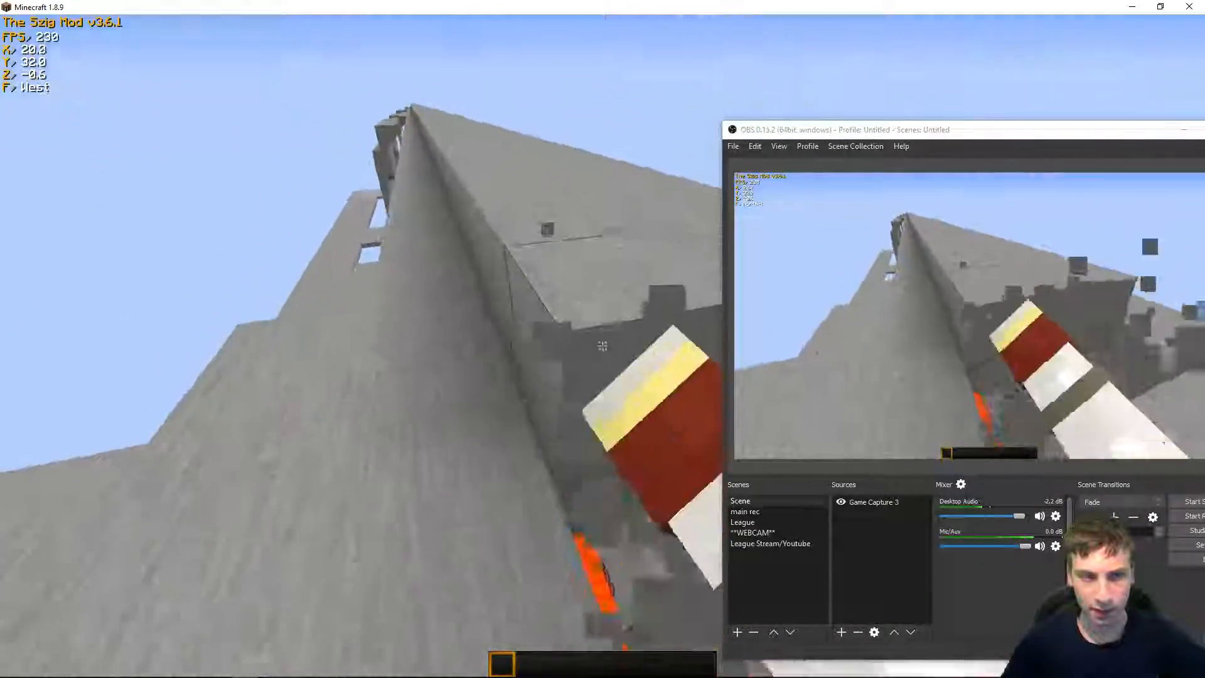
pyautogui.press('space')
pyautogui.click(602, 346)
pyautogui.press('w')
pyautogui.scroll(-1, 603, 345)
# Step: Pause the game and reposition the OBS window beside the Minecraft view
pyautogui.press('Escape')
pyautogui.click(805, 147)
pyautogui.click(710, 137)
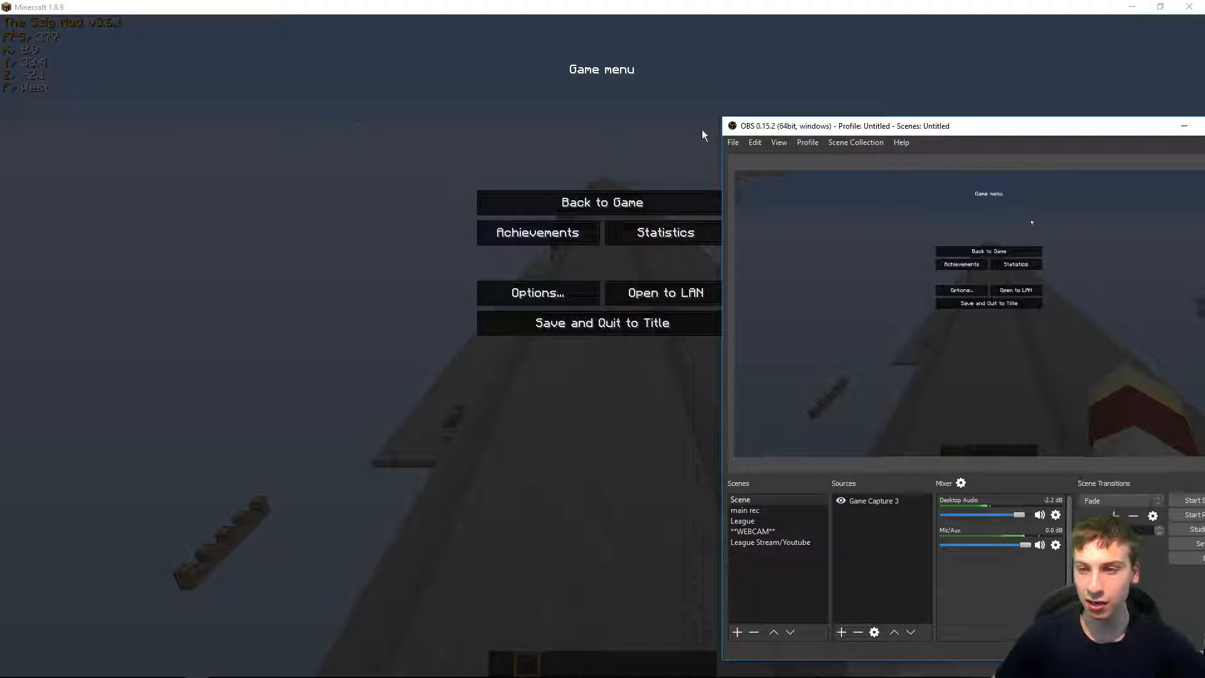
pyautogui.moveTo(791, 130); pyautogui.dragTo(480, 109)
pyautogui.click(1004, 450)
pyautogui.press('Escape')
pyautogui.moveTo(597, 326); pyautogui.dragTo(615, 331)
pyautogui.moveTo(539, 112); pyautogui.dragTo(793, 121)
pyautogui.click(576, 123)
# Step: Resume playing the Minecraft course to show the gameplay mirrored live in the OBS preview
pyautogui.press('w')
pyautogui.press('space')
pyautogui.press('w')
pyautogui.click(603, 346)
pyautogui.click(603, 346)
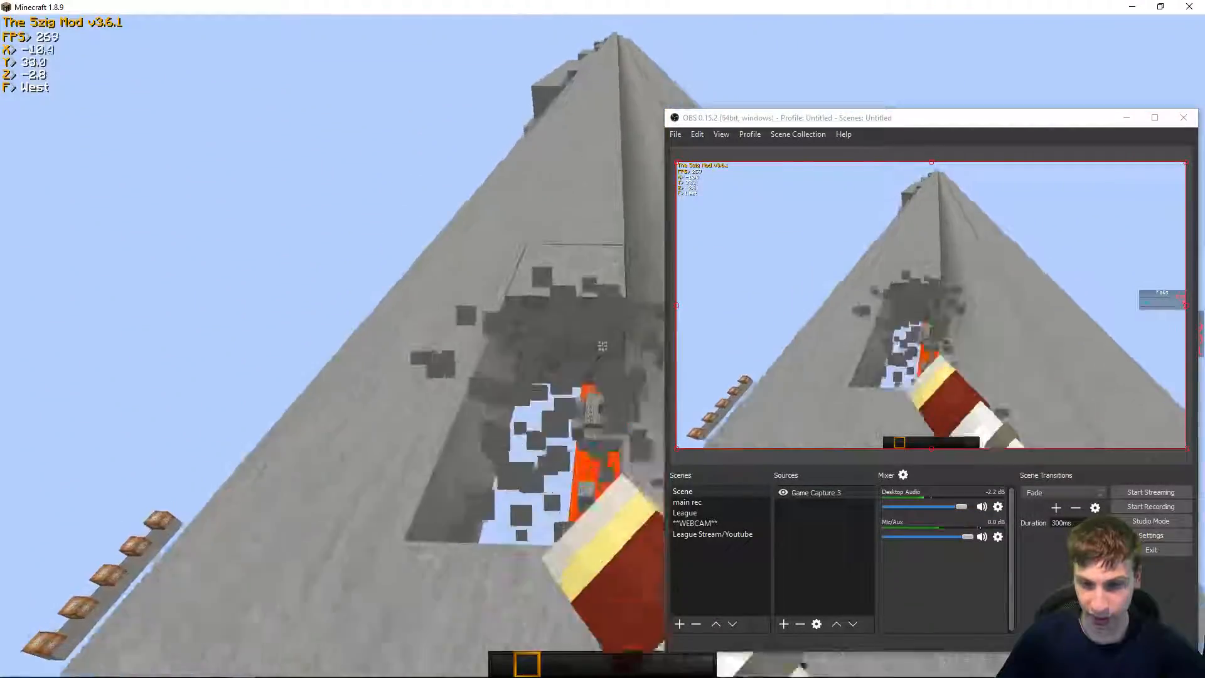
pyautogui.press('w')
pyautogui.press('w')
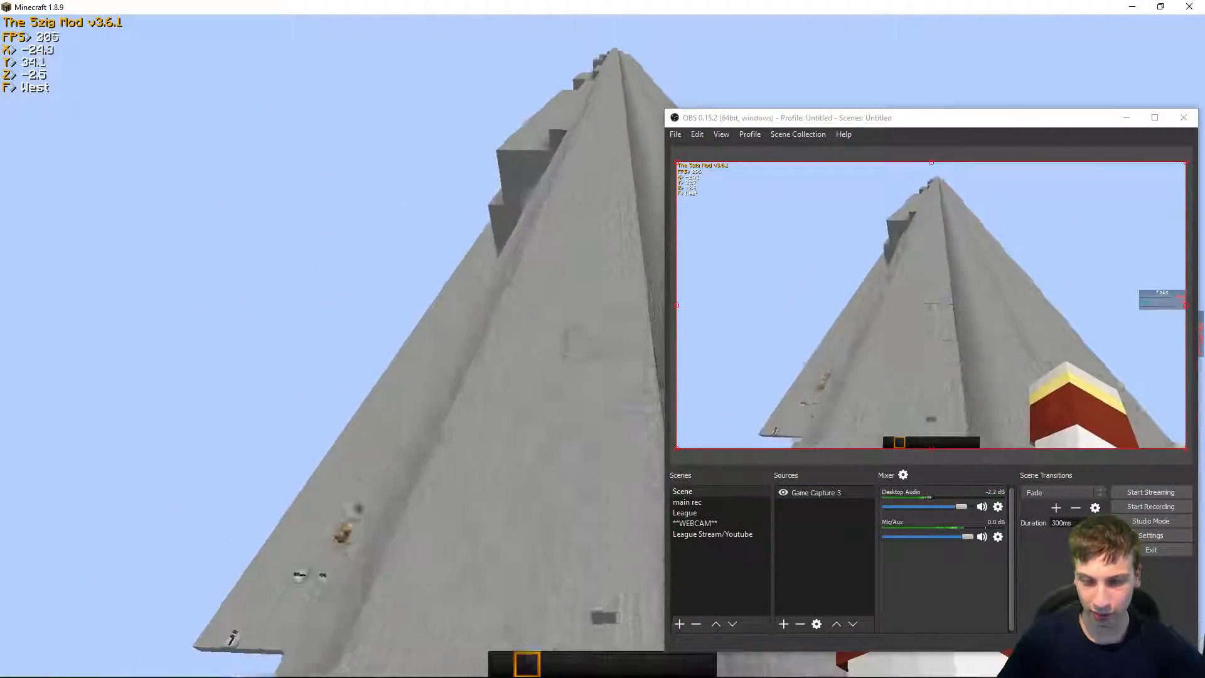
pyautogui.press('w')
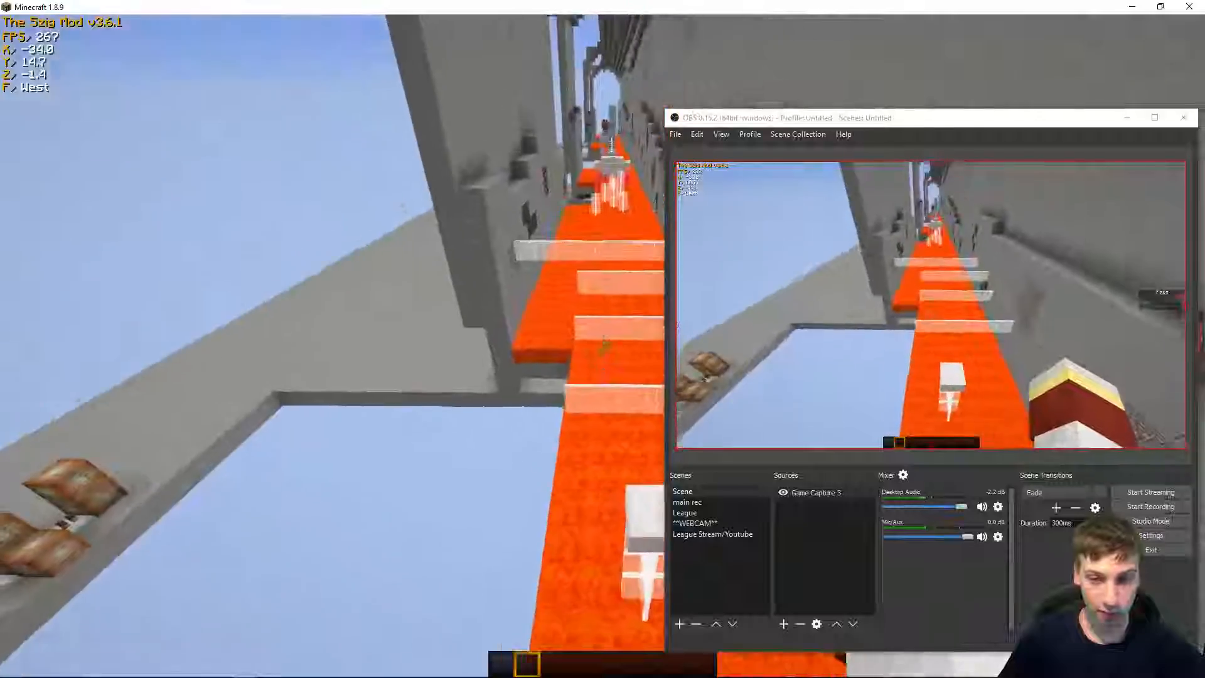
pyautogui.press('w')
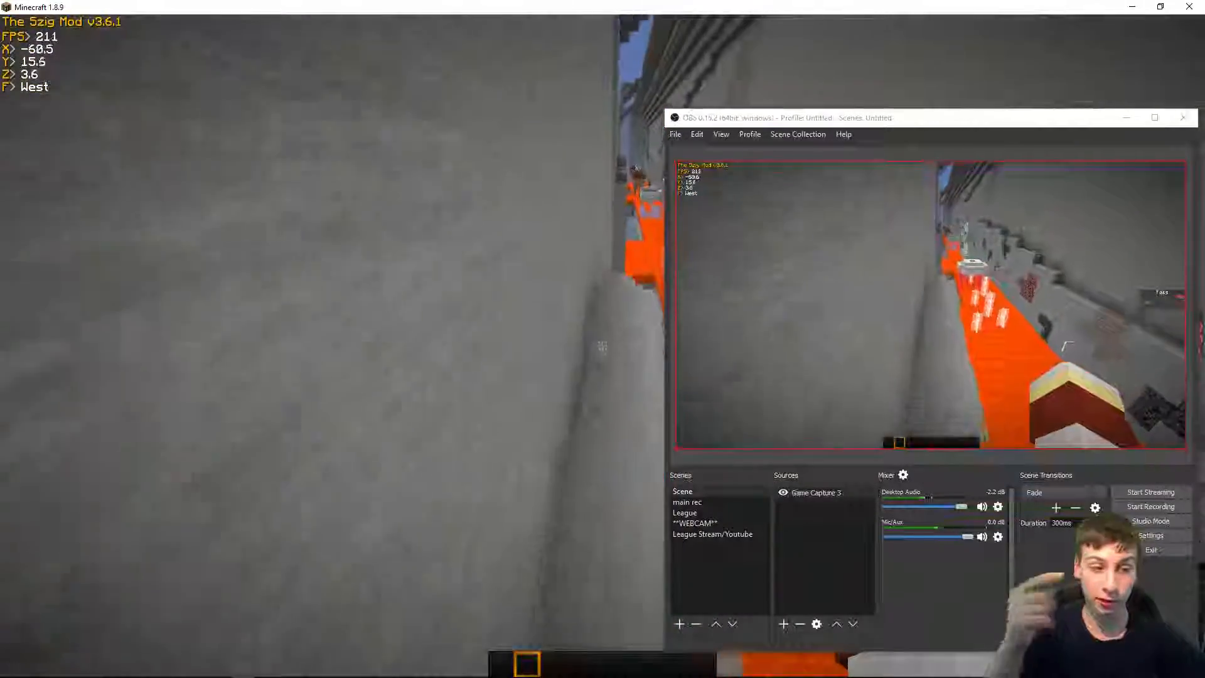
pyautogui.press('w')
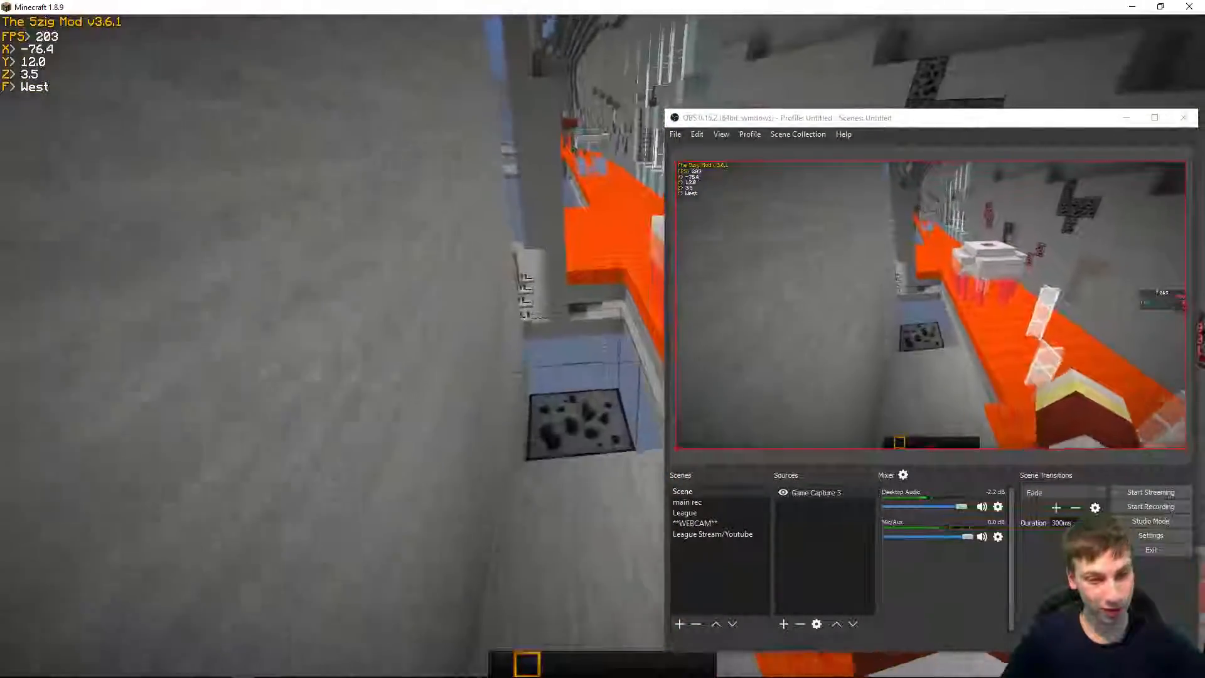
pyautogui.press('w')
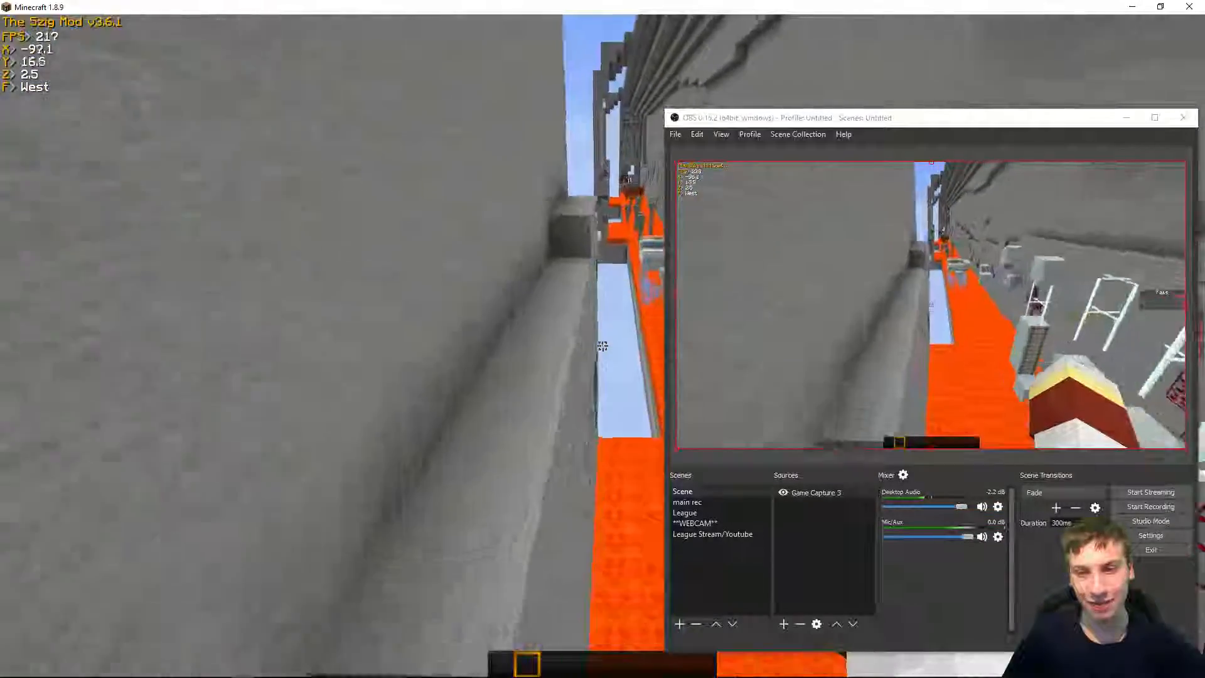
pyautogui.press('w')
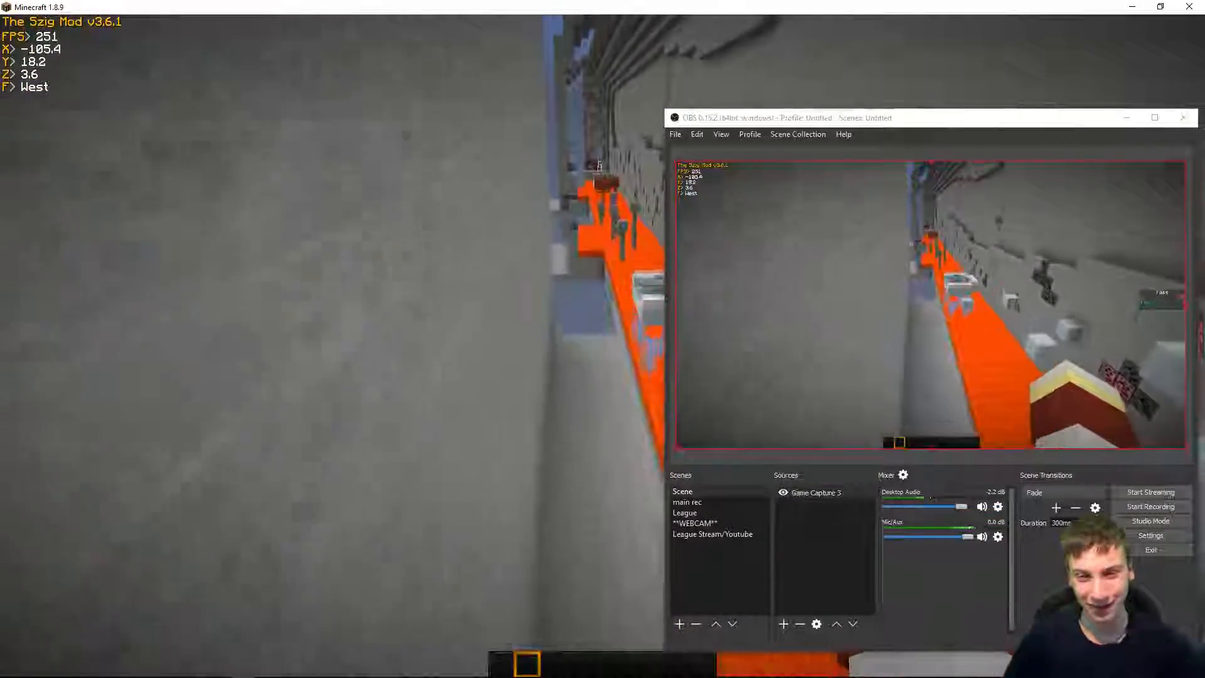
pyautogui.press('w')
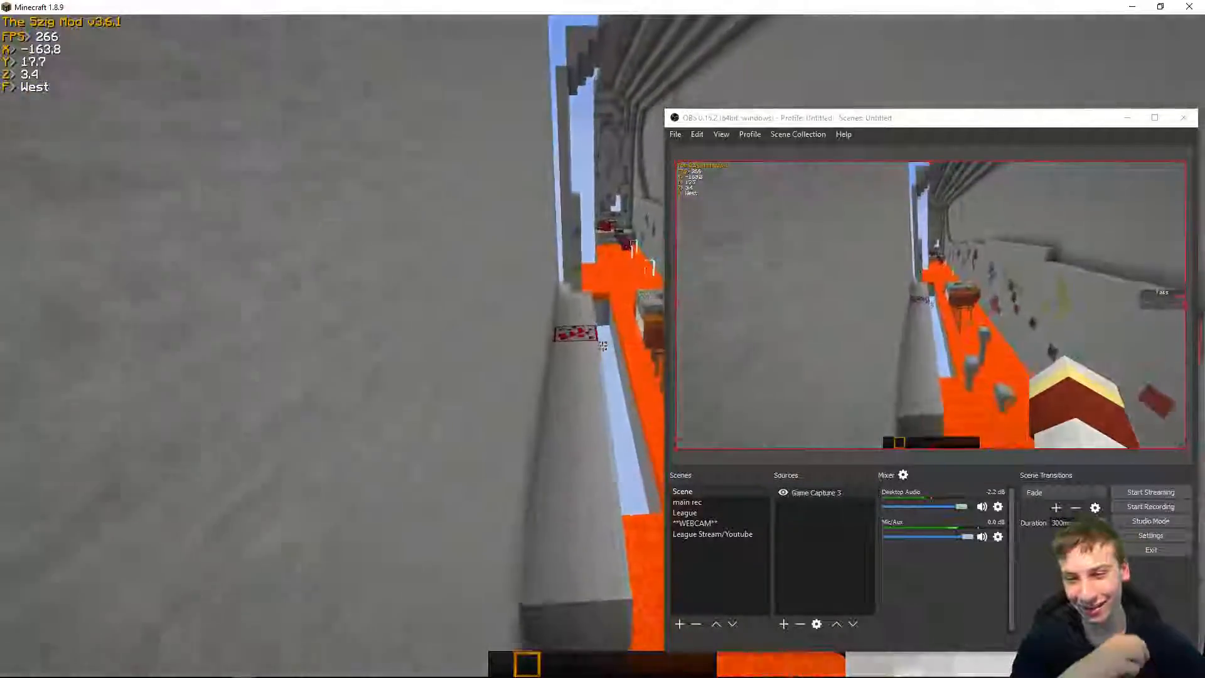
pyautogui.press('w')
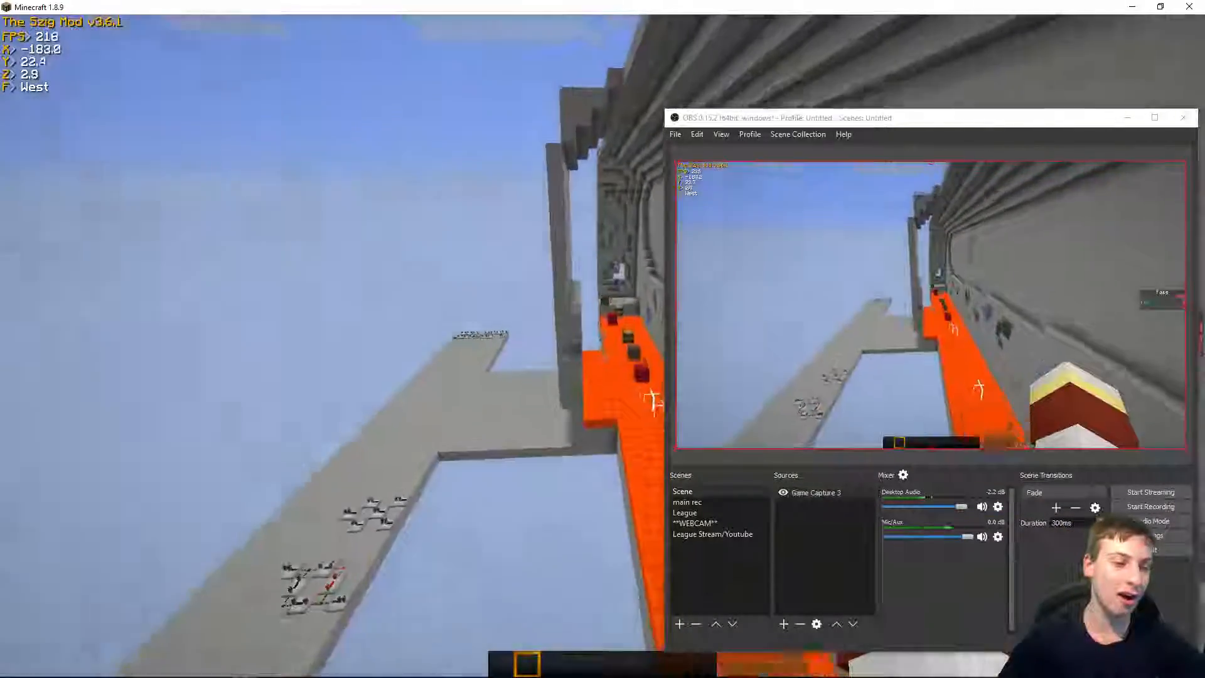
pyautogui.press('w')
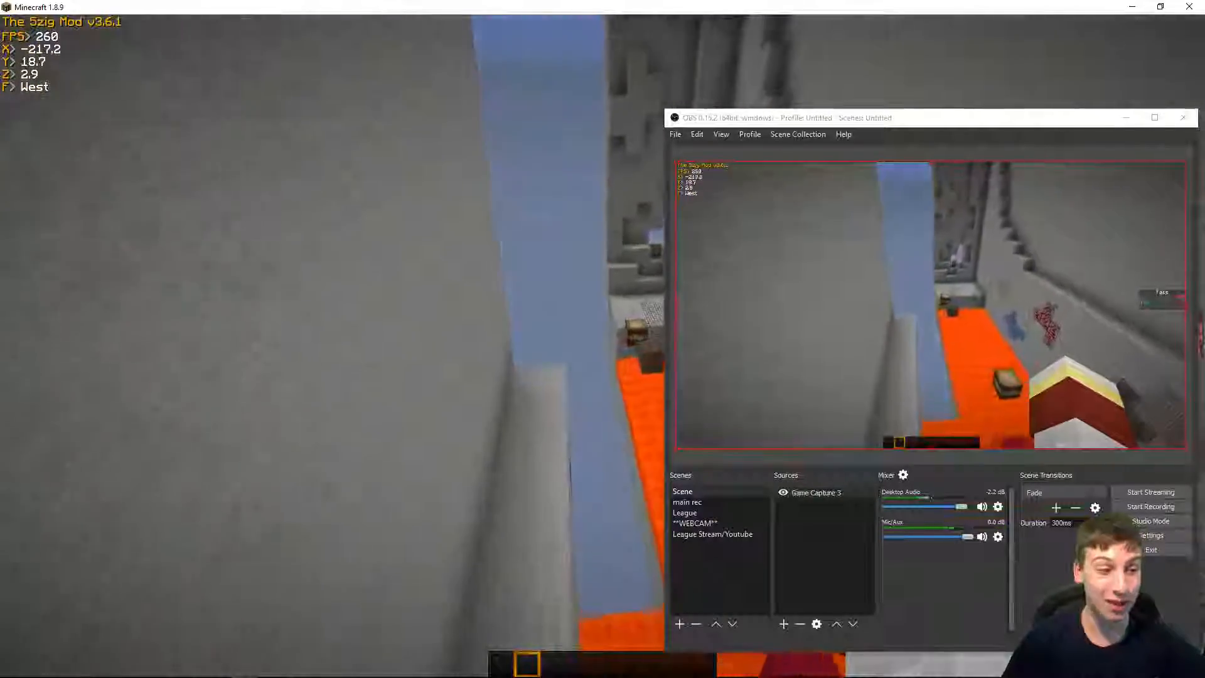
pyautogui.press('w')
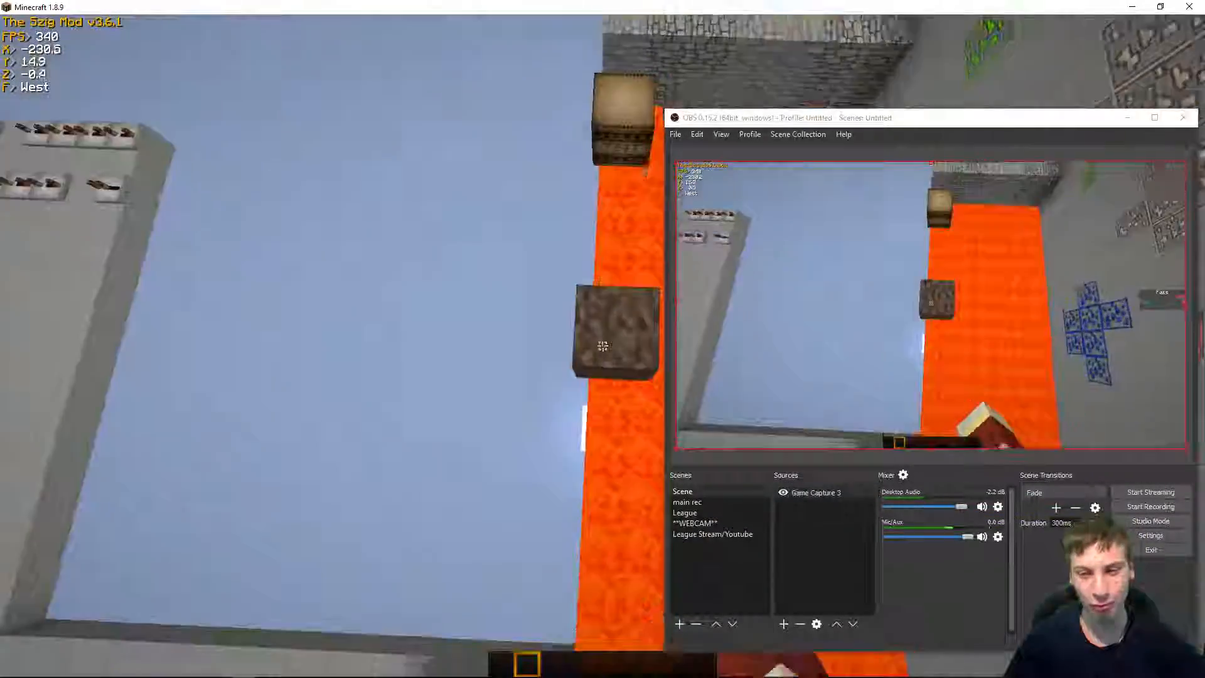
pyautogui.press('w')
pyautogui.click(603, 346)
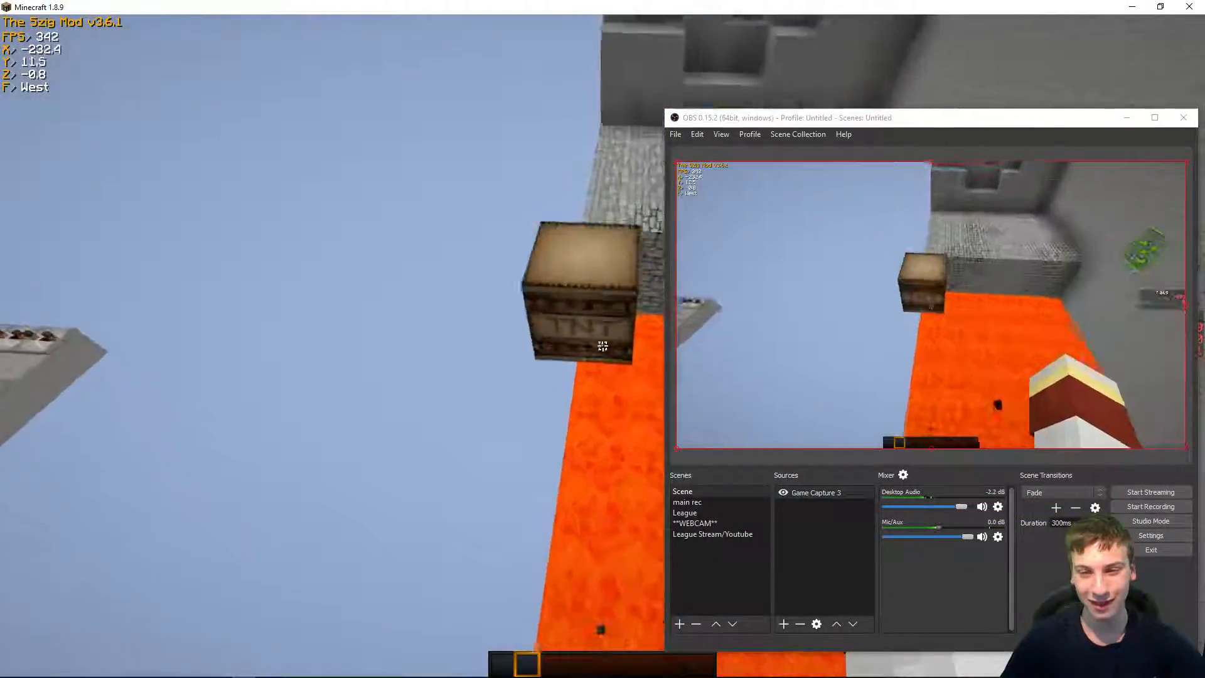
pyautogui.click(602, 346)
pyautogui.press('w')
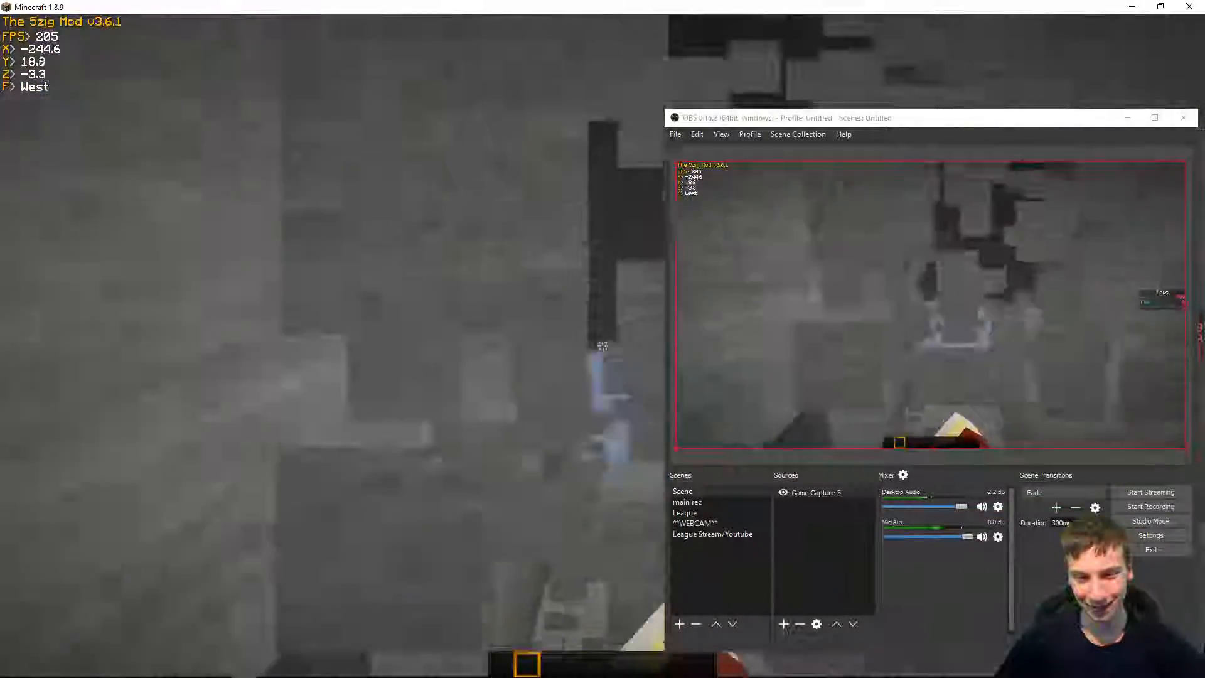
pyautogui.click(602, 346)
pyautogui.press('w')
pyautogui.click(603, 345)
pyautogui.press('w')
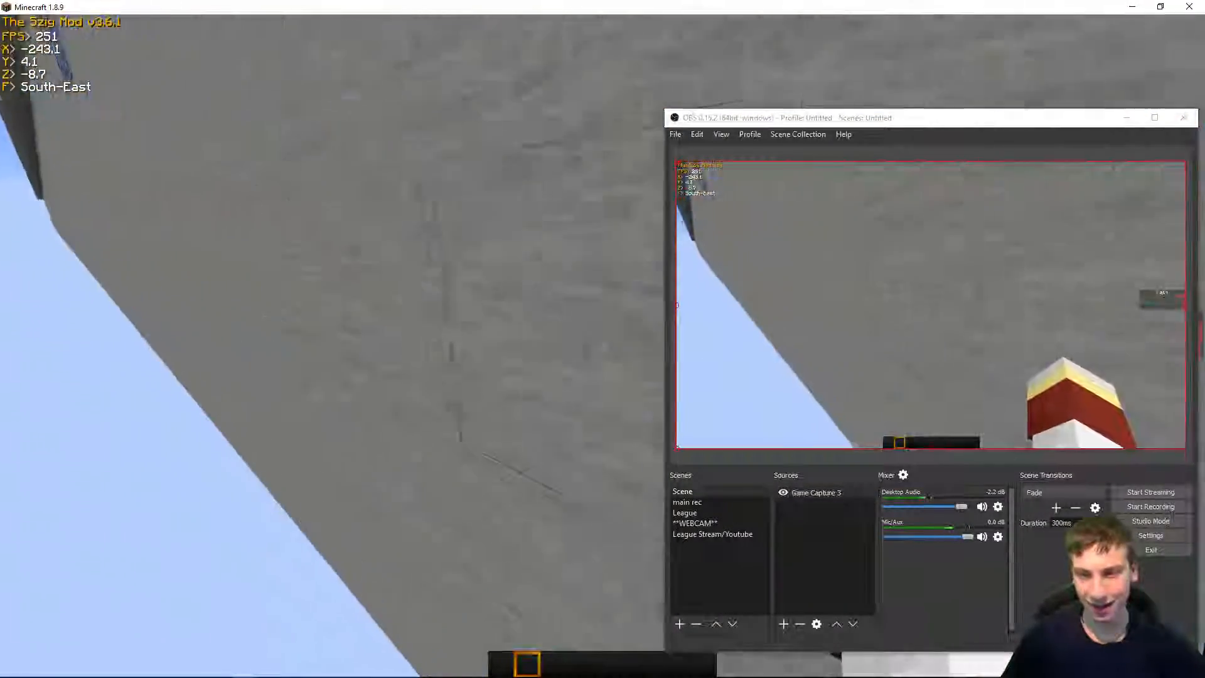
# Step: Pause the game, shuffle the OBS window around, and snap the OBS window to fill the whole screen
pyautogui.press('Escape')
pyautogui.moveTo(736, 122); pyautogui.dragTo(303, 115)
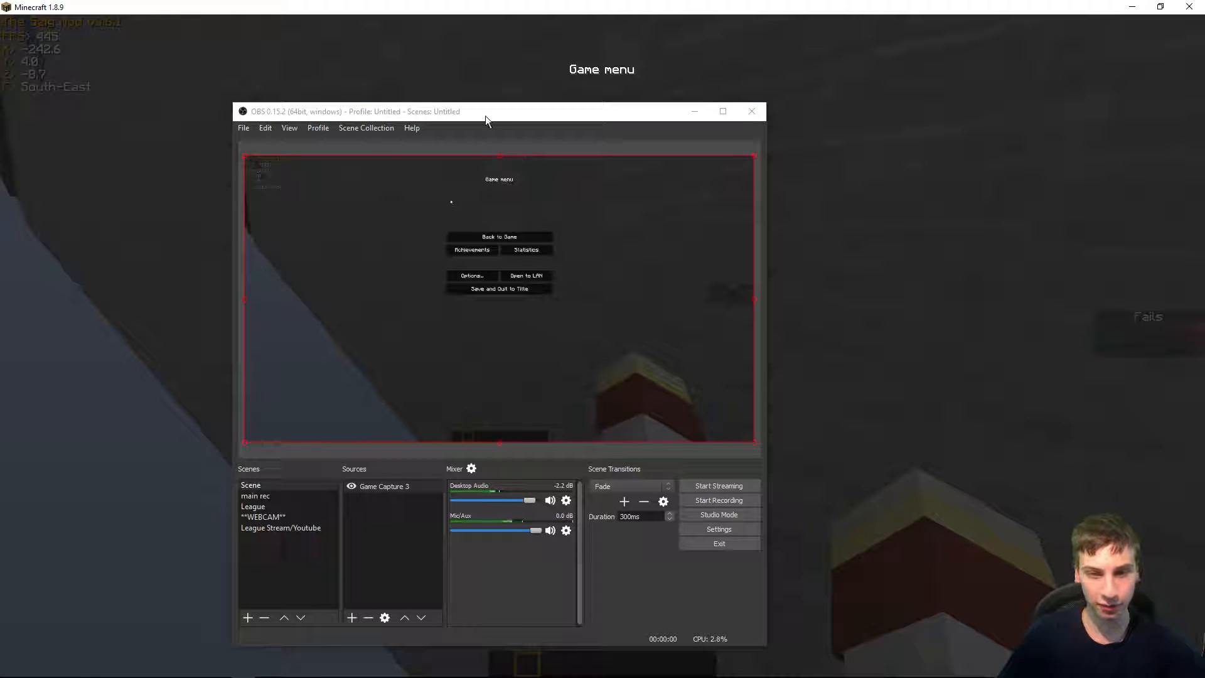
pyautogui.moveTo(487, 117); pyautogui.dragTo(913, 143)
pyautogui.click(482, 199)
pyautogui.press('s')
pyautogui.scroll(-1, 602, 346)
pyautogui.scroll(2, 603, 346)
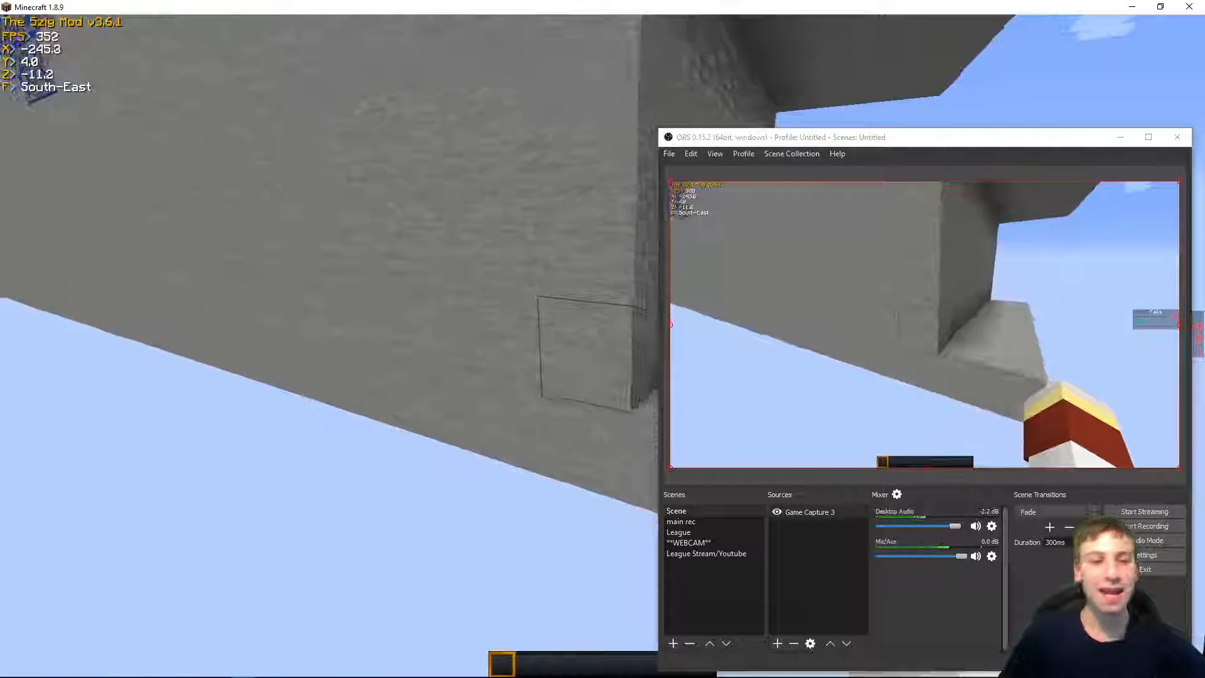
pyautogui.press('Escape')
pyautogui.moveTo(774, 131); pyautogui.dragTo(565, 0)
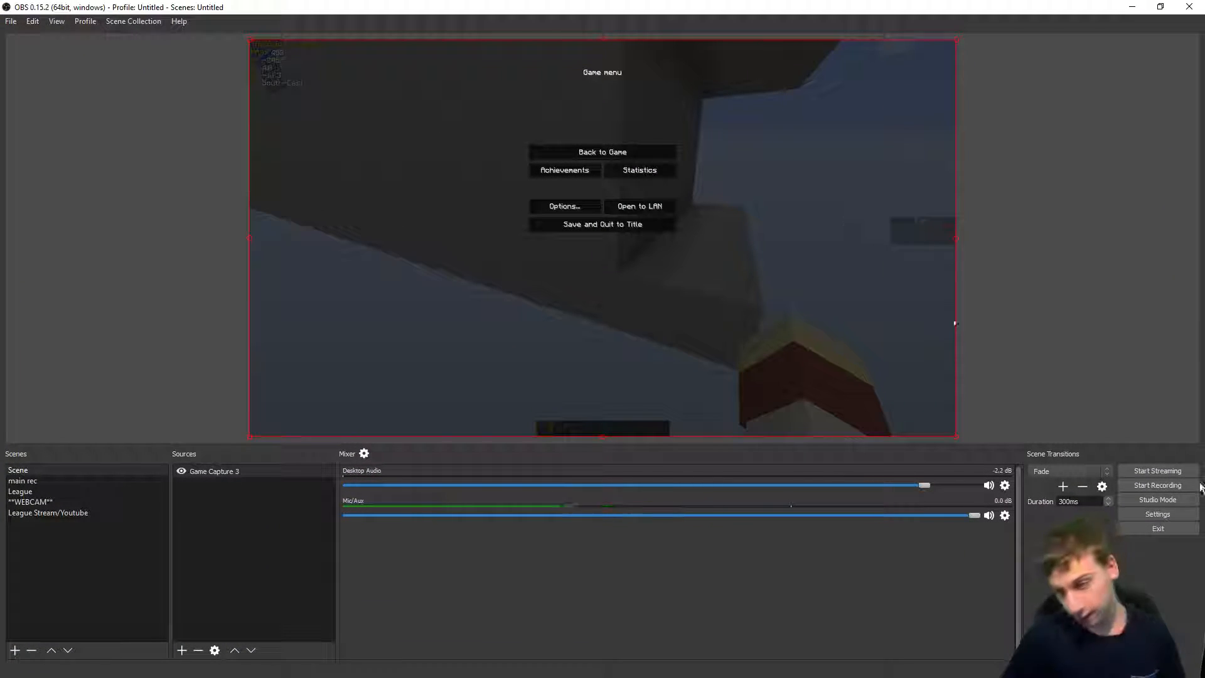
# Step: Switch OBS into Studio Mode to show separate preview and program views
pyautogui.click(1172, 504)
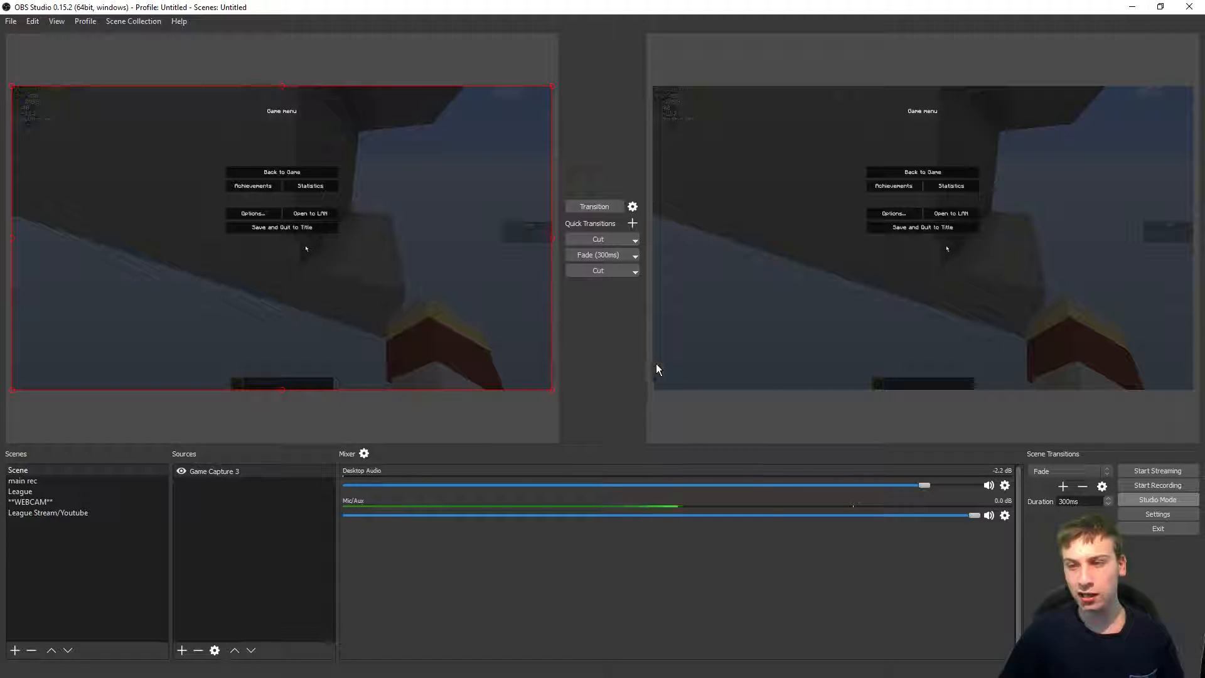
pyautogui.moveTo(533, 380); pyautogui.dragTo(523, 394)
pyautogui.click(495, 417)
pyautogui.click(470, 340)
pyautogui.moveTo(470, 340); pyautogui.dragTo(384, 223)
# Step: Add a Display Capture source to the scene with default settings
pyautogui.click(478, 408)
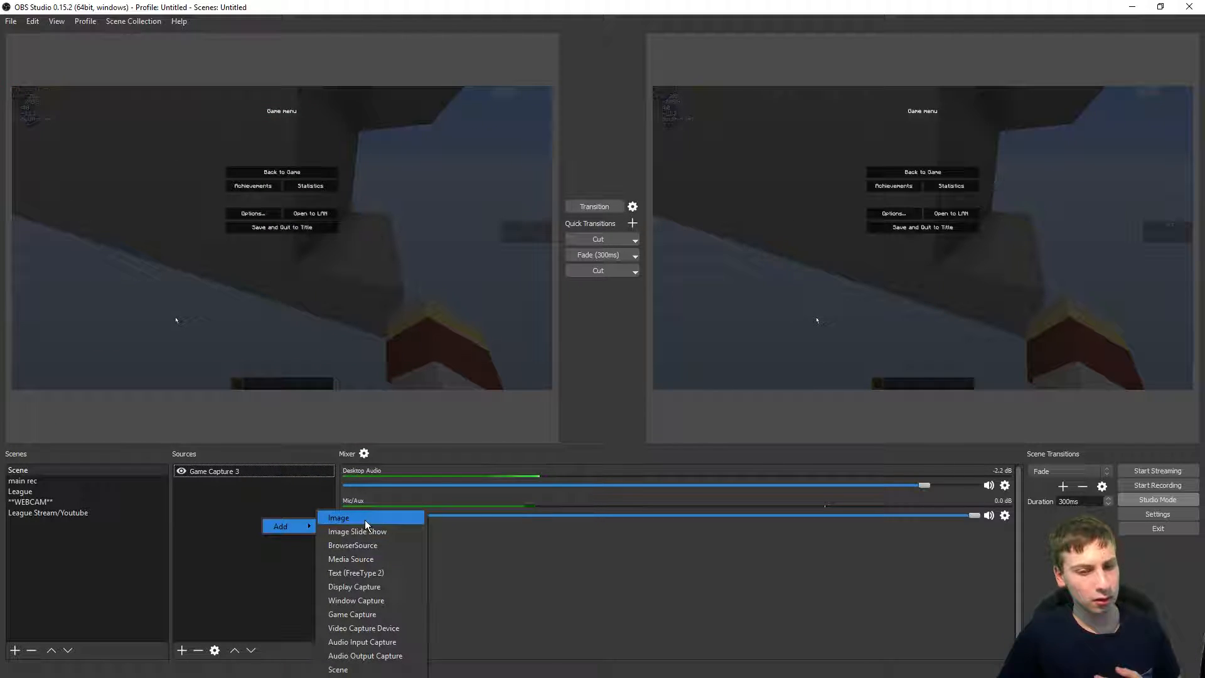
pyautogui.click(401, 586)
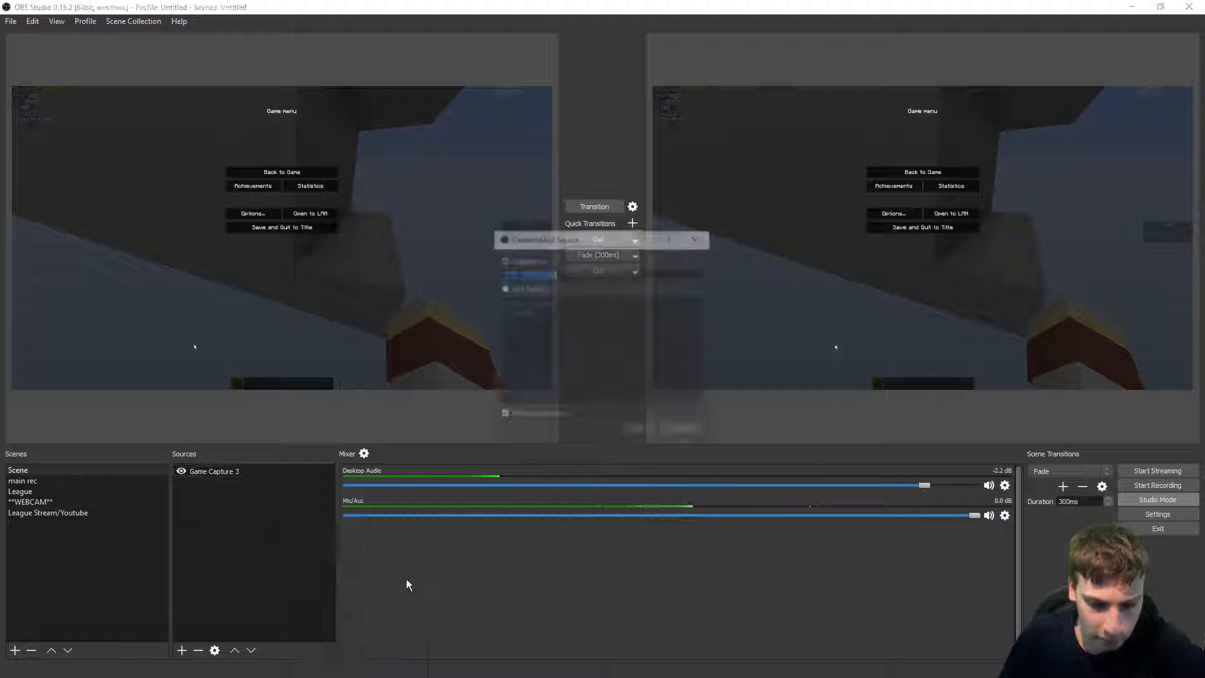
pyautogui.press('Return')
pyautogui.press('Return')
# Step: Resize the Display Capture to span the lower part of the preview and transition it to the program view
pyautogui.moveTo(318, 269); pyautogui.dragTo(320, 276)
pyautogui.moveTo(107, 157); pyautogui.dragTo(333, 248)
pyautogui.moveTo(434, 293); pyautogui.dragTo(351, 220)
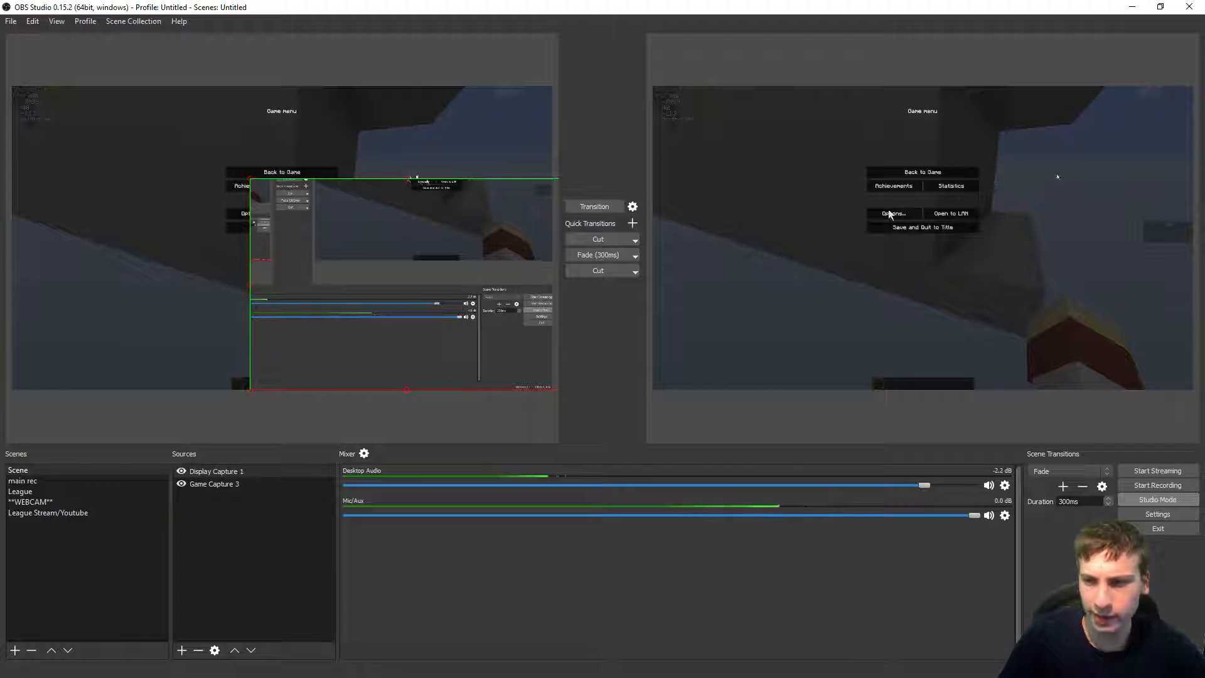
pyautogui.moveTo(452, 249); pyautogui.dragTo(436, 244)
pyautogui.click(315, 122)
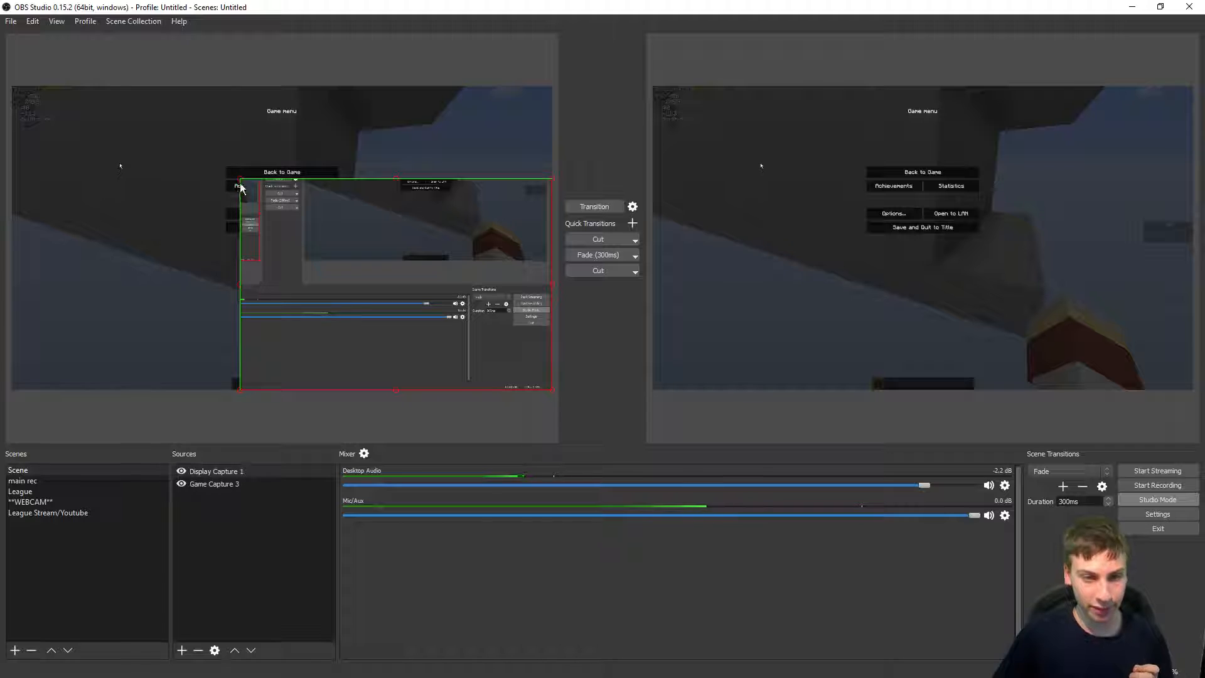
pyautogui.moveTo(241, 184); pyautogui.dragTo(8, 196)
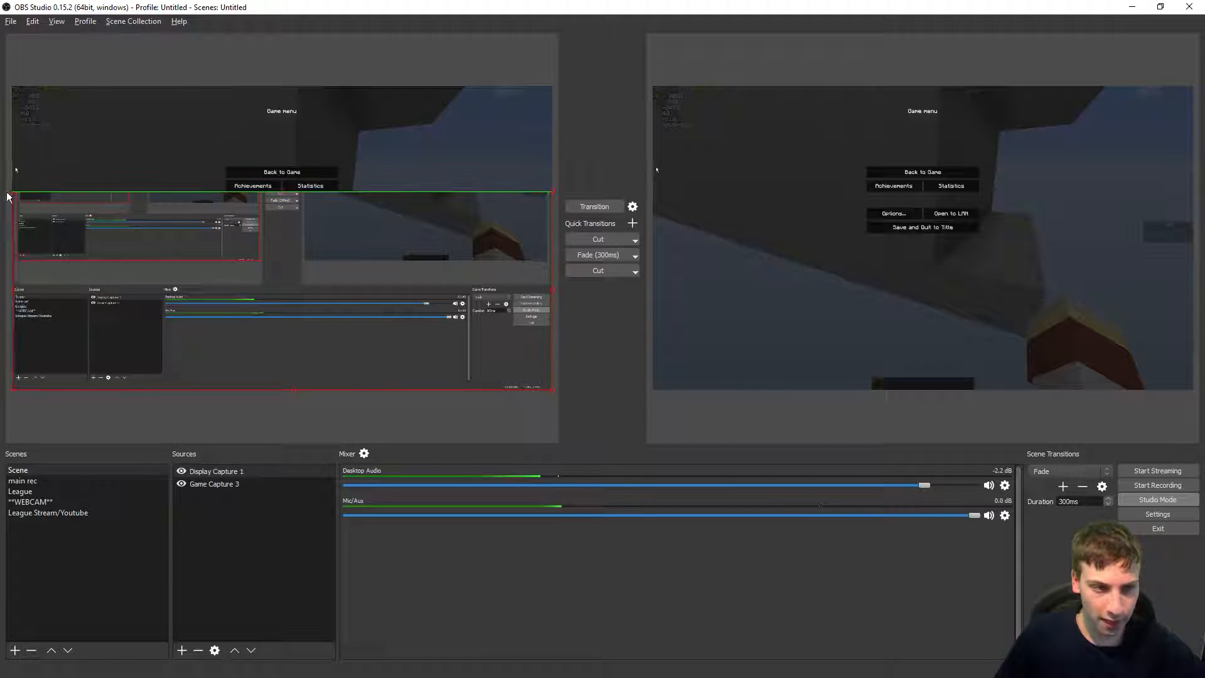
pyautogui.click(597, 206)
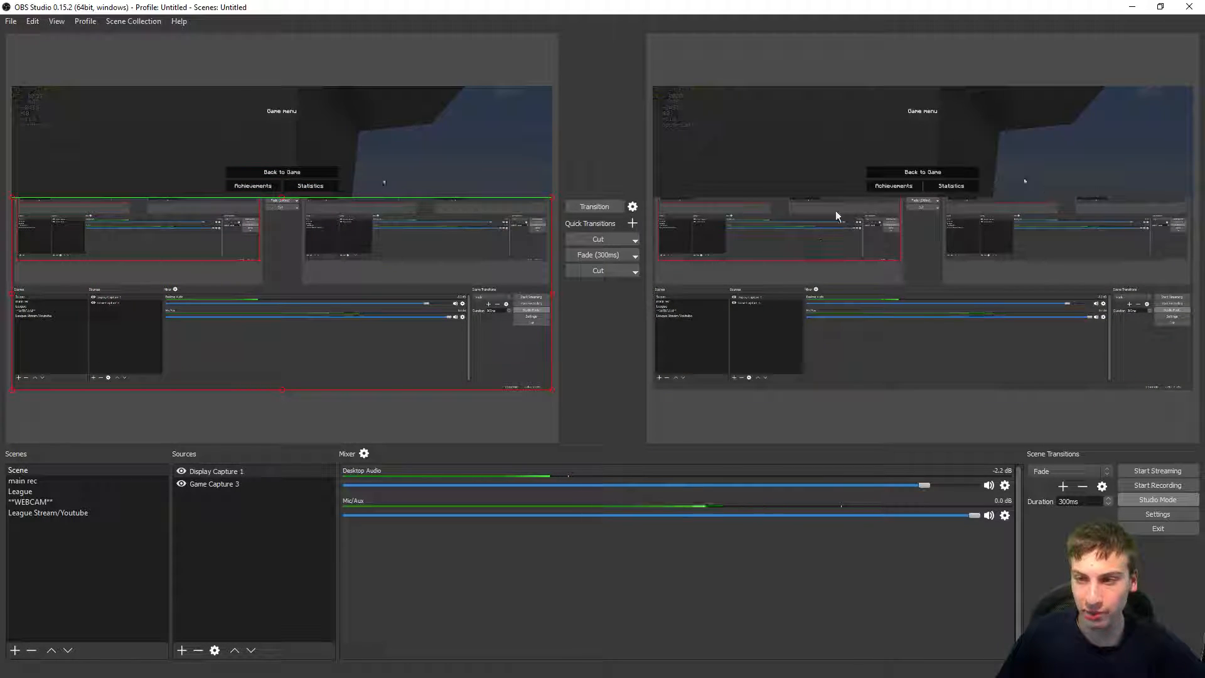
# Step: Remove the Display Capture source and transition the scene back to the program view
pyautogui.click(257, 485)
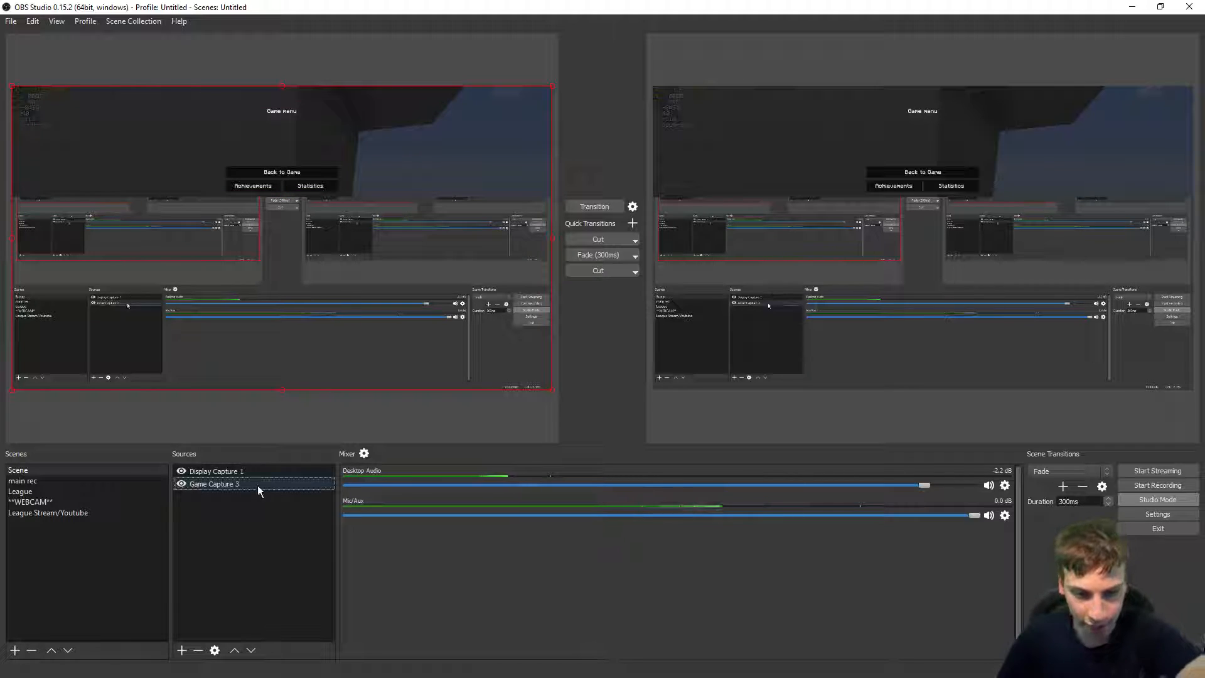
pyautogui.moveTo(230, 321); pyautogui.dragTo(243, 306)
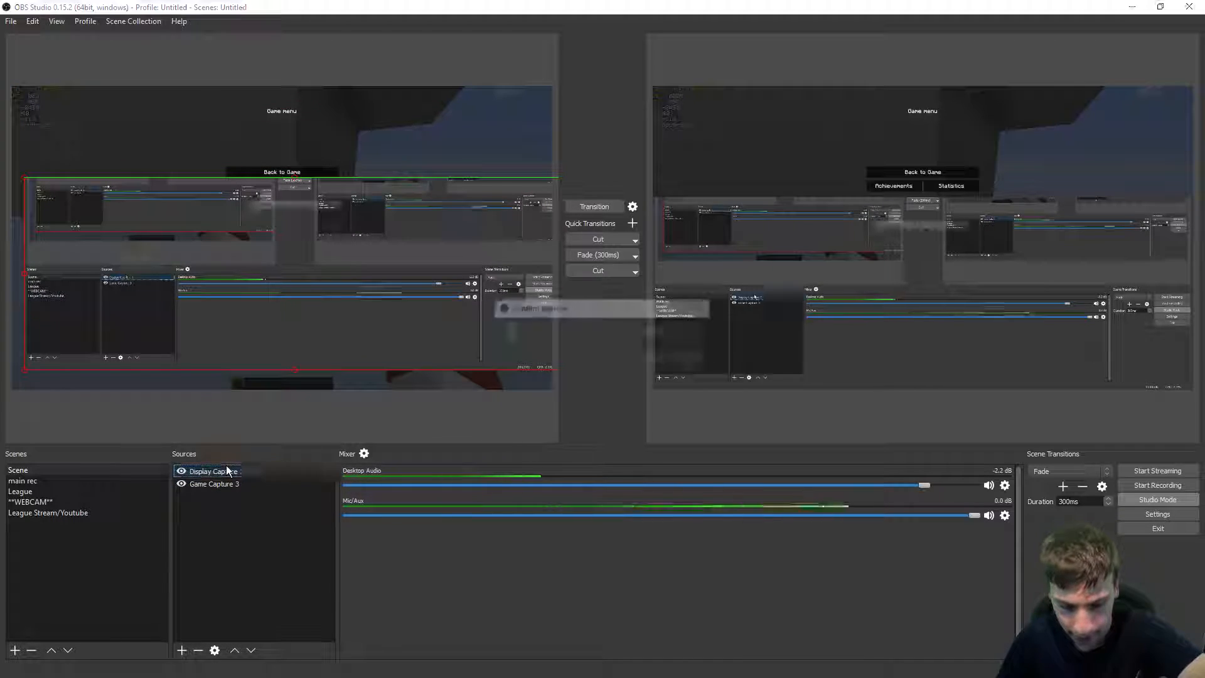
pyautogui.press('Return')
pyautogui.click(590, 202)
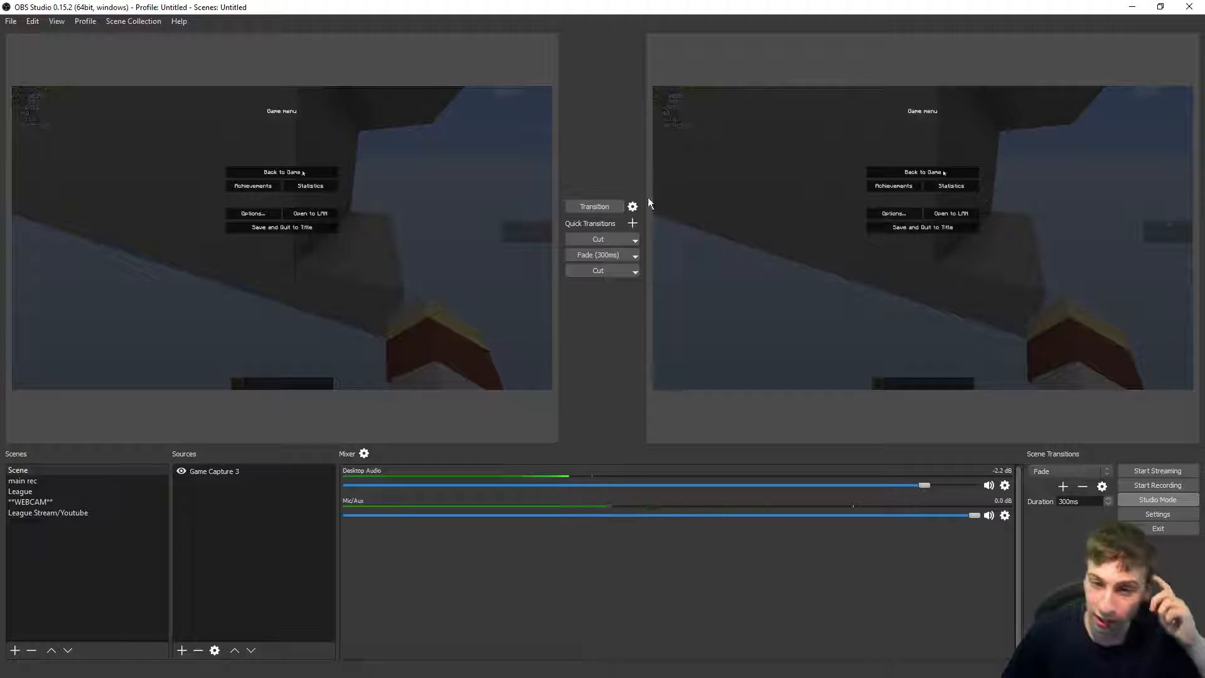
# Step: Set the scene transition to Cut and open the Fade quick transition's options
pyautogui.click(633, 206)
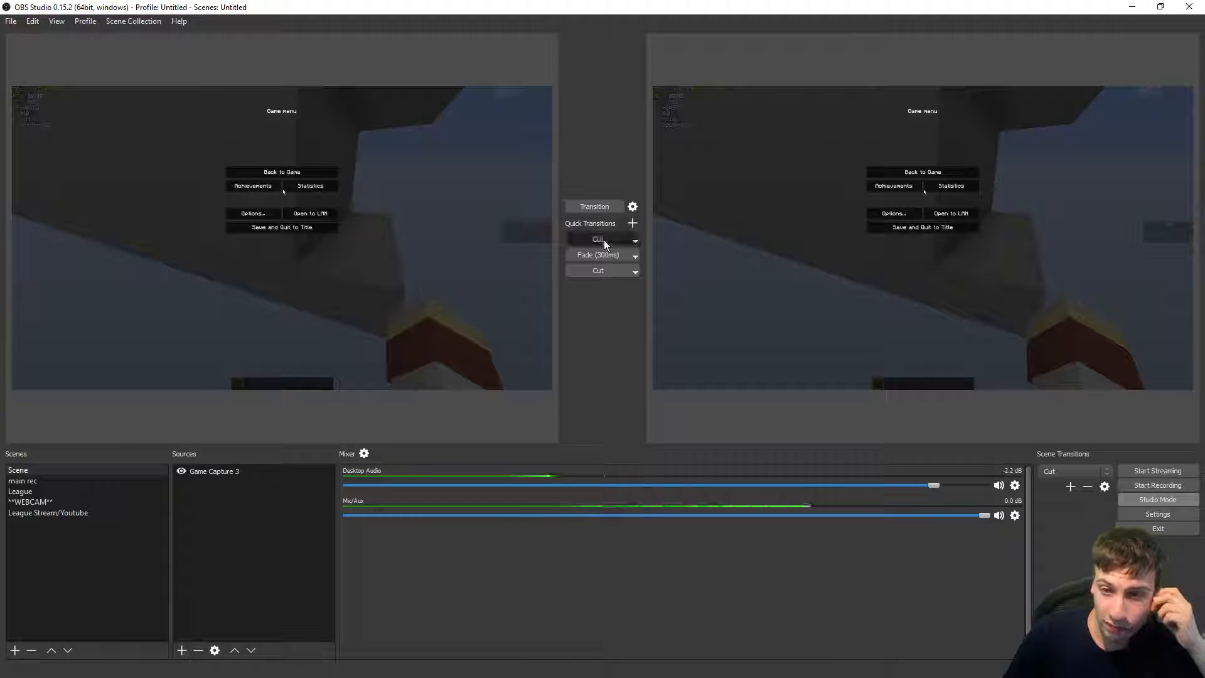
pyautogui.click(634, 256)
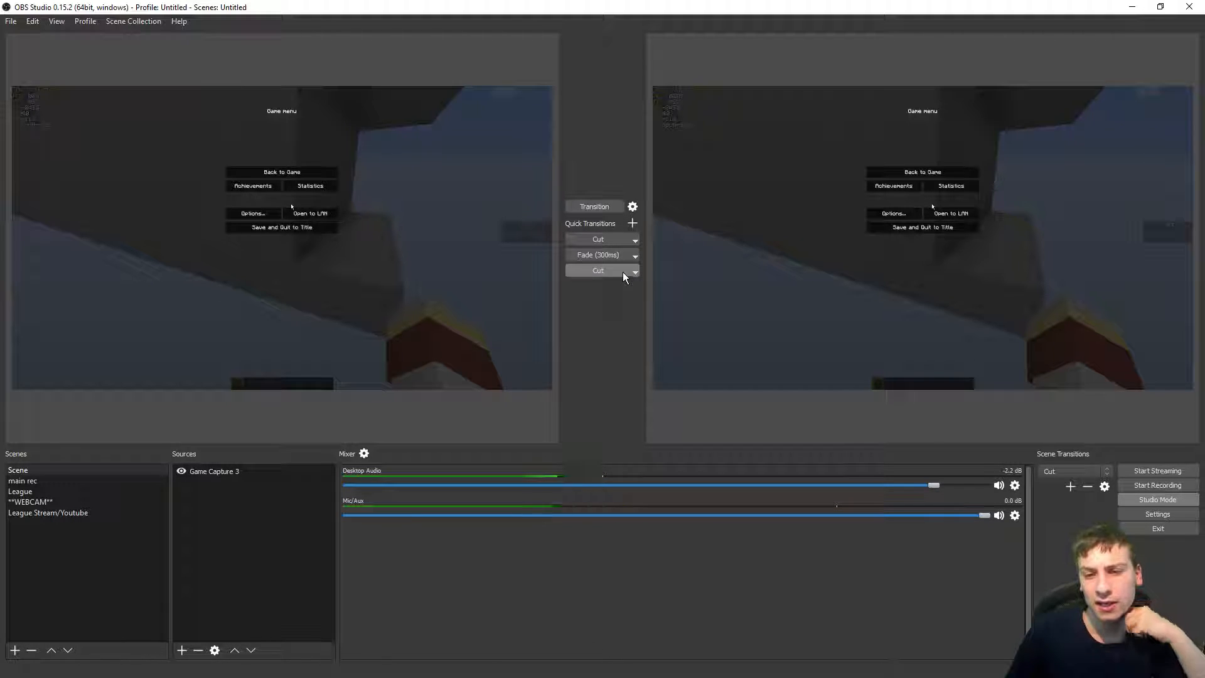
# Step: Restore the OBS window to a smaller size and minimize it to return to the game
pyautogui.moveTo(584, 7); pyautogui.dragTo(555, 120)
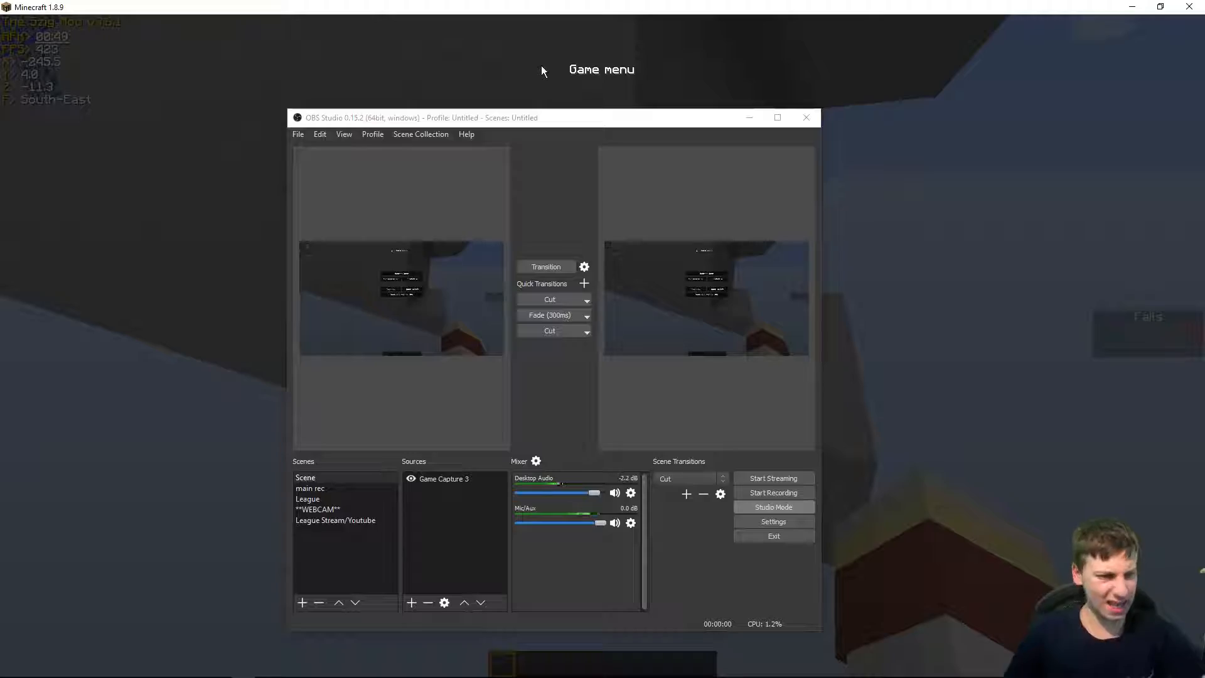
pyautogui.click(751, 118)
pyautogui.press('Escape')
# Step: Play the Minecraft course again, entering the /speed chat command along the way
pyautogui.press('w')
pyautogui.press('space')
pyautogui.press('w')
pyautogui.press('space')
pyautogui.click(604, 346)
pyautogui.click(604, 346)
pyautogui.press('w')
pyautogui.press('/')
pyautogui.write('speed')
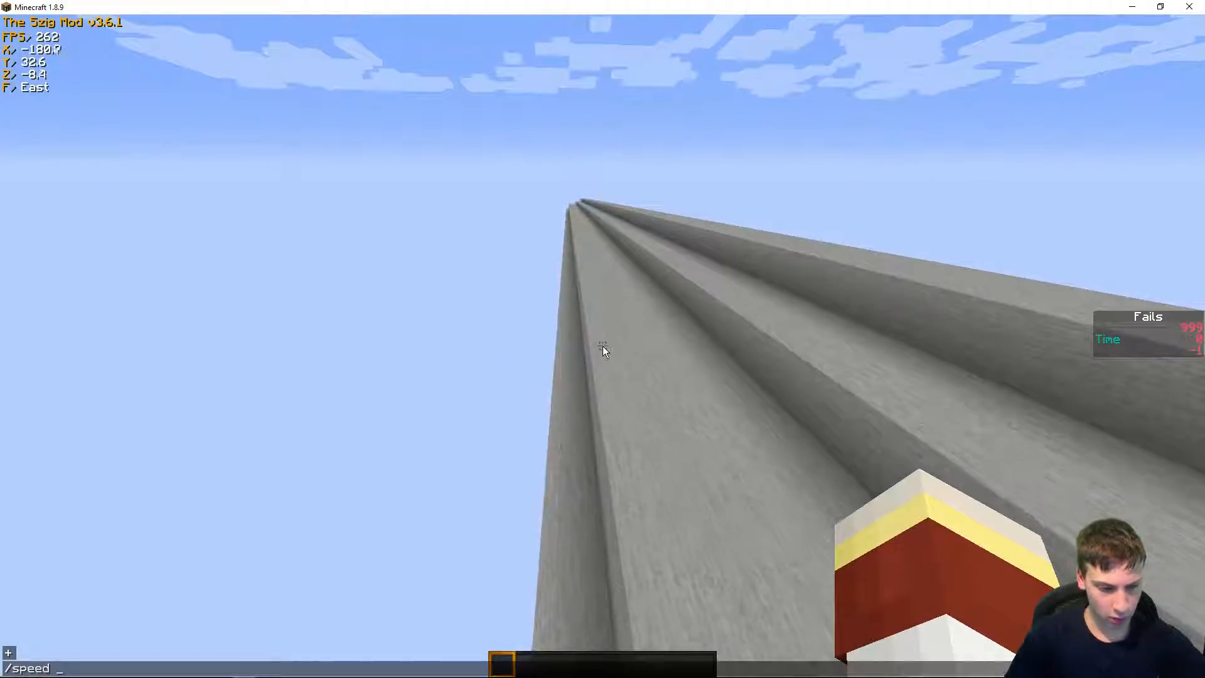
pyautogui.press('Return')
pyautogui.press('w')
pyautogui.press('space')
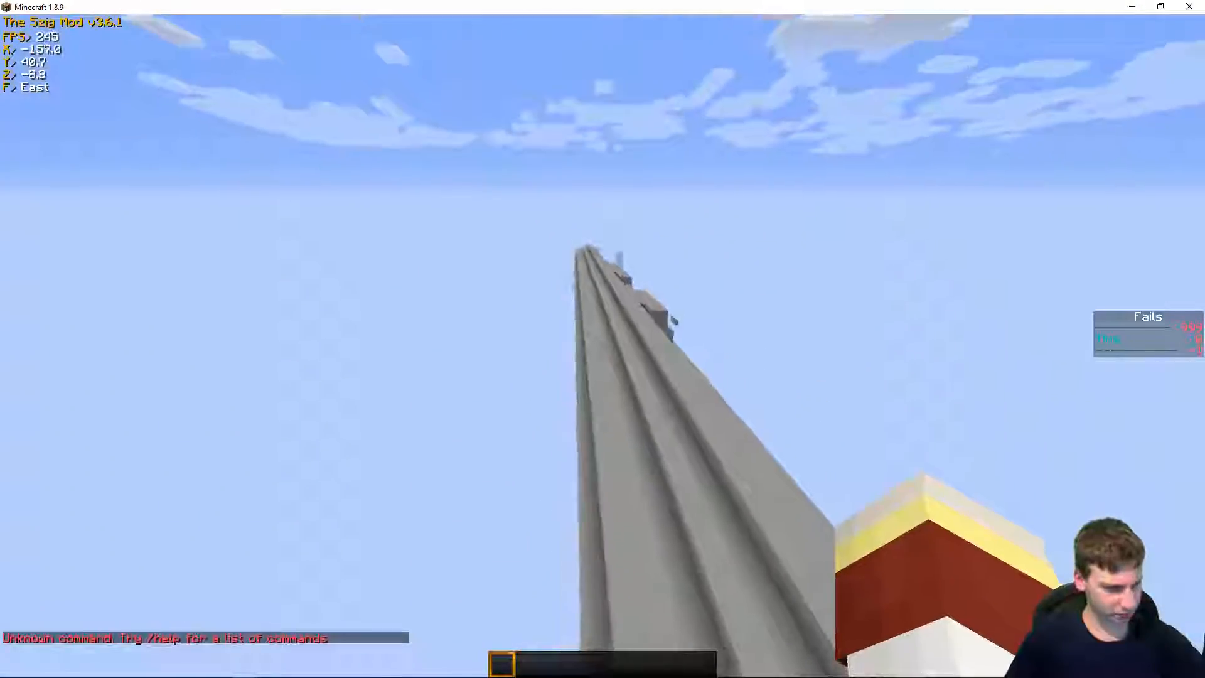
pyautogui.press('w')
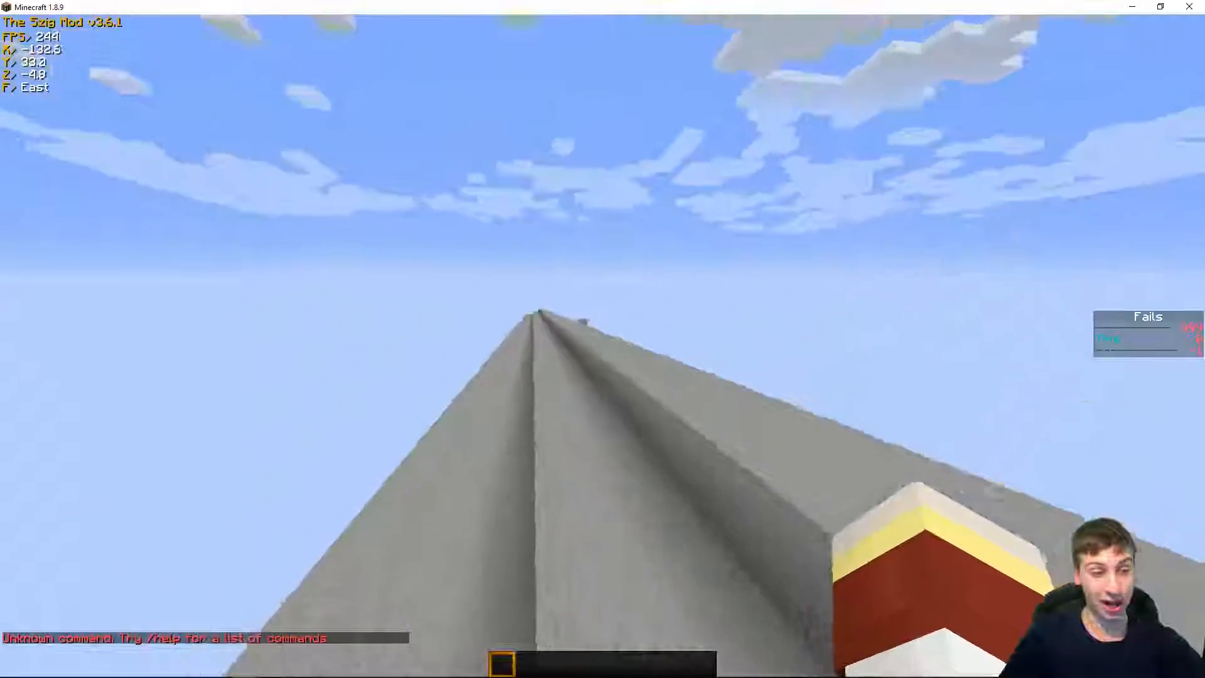
pyautogui.press('w')
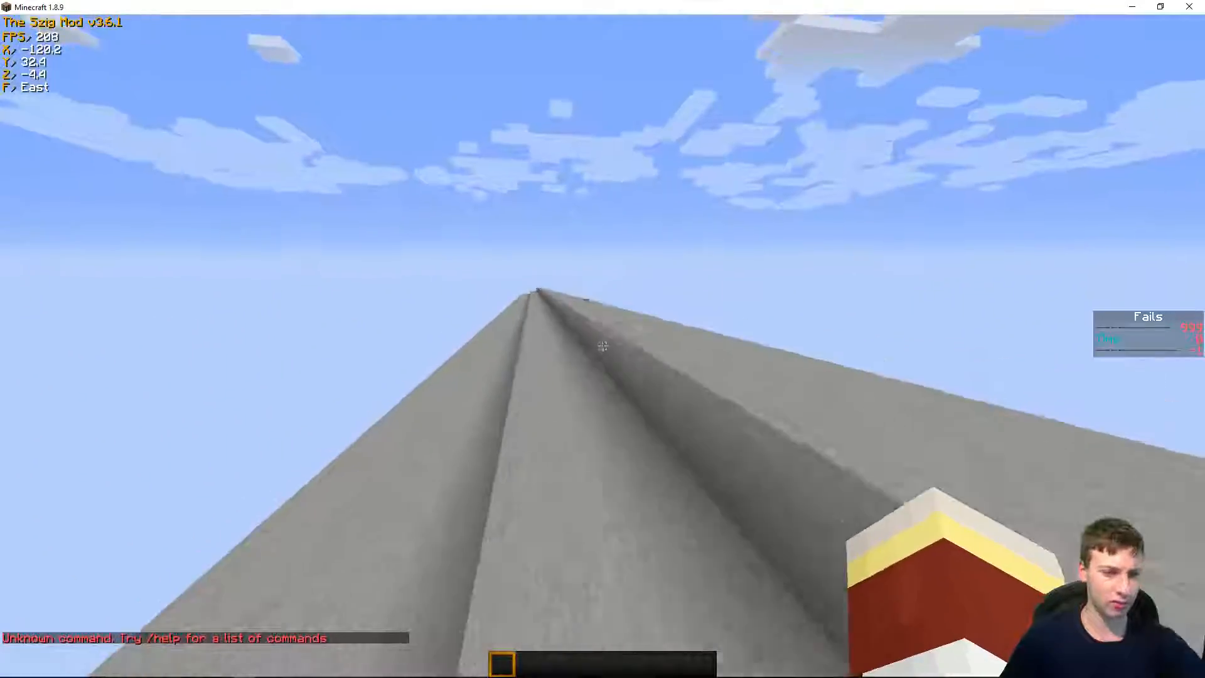
pyautogui.press('w')
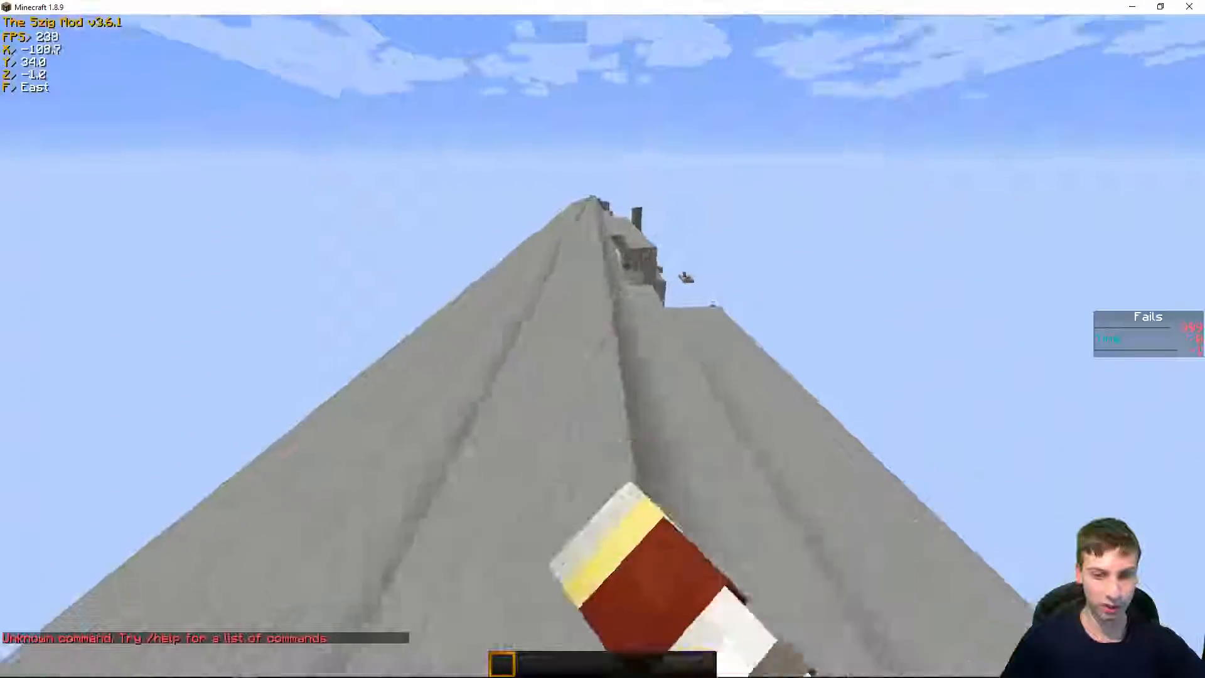
pyautogui.press('w')
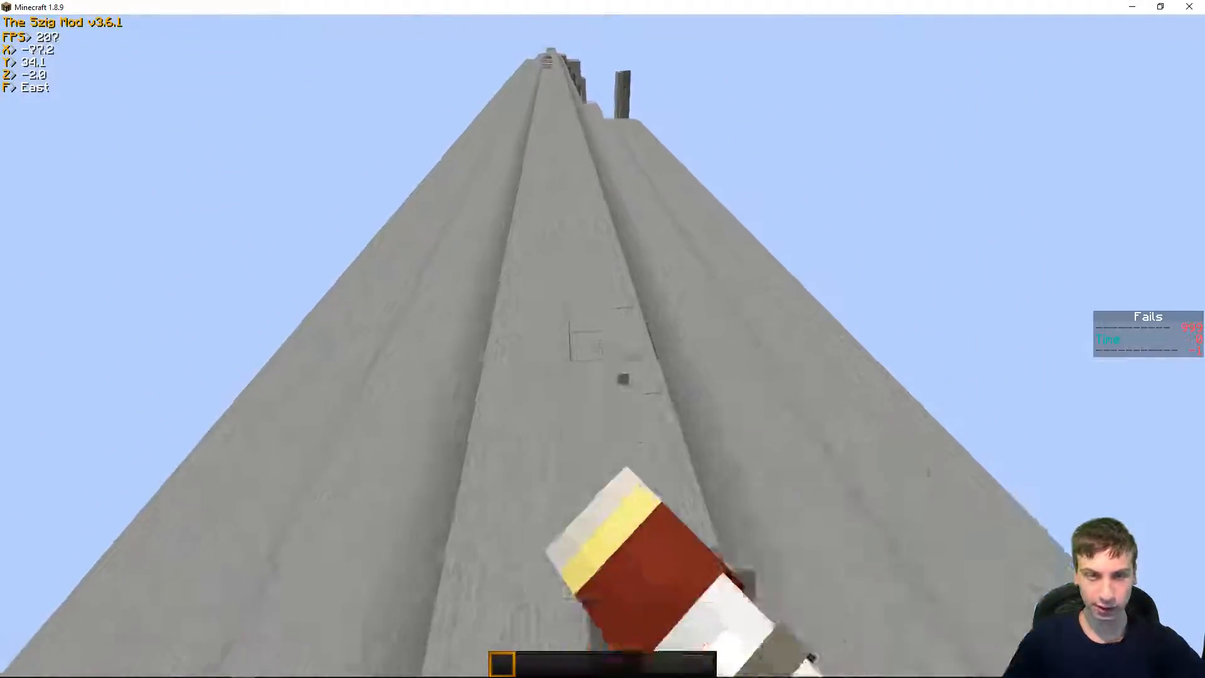
pyautogui.press('w')
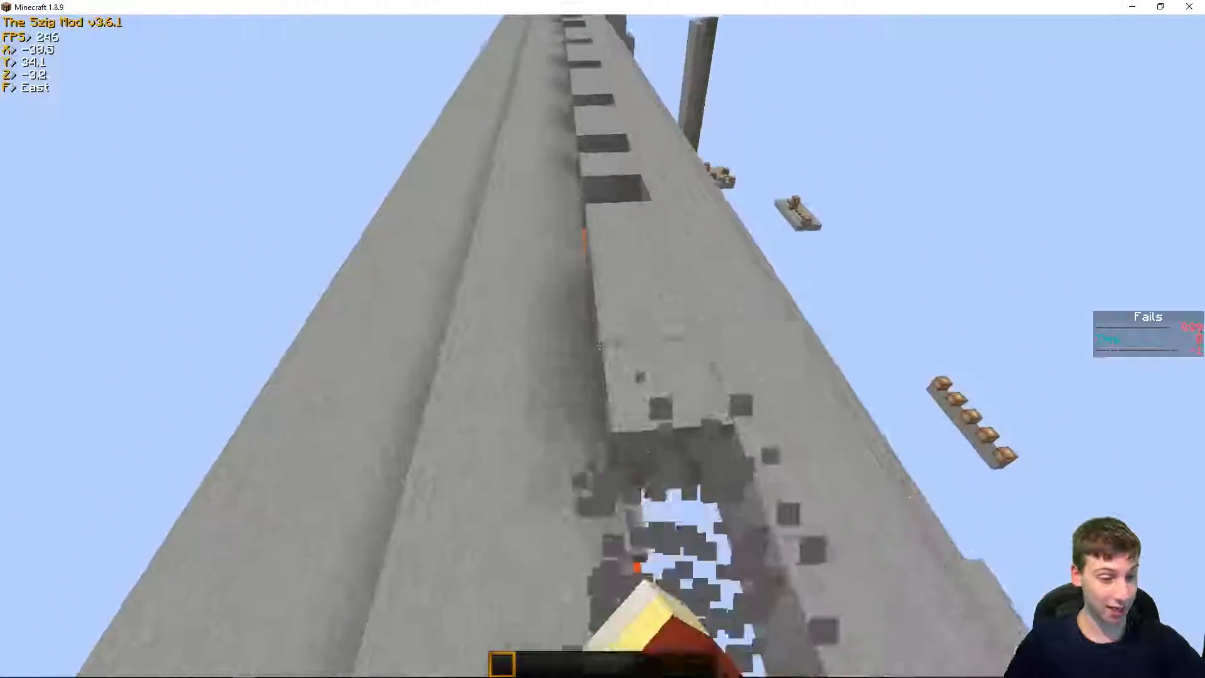
pyautogui.press('w')
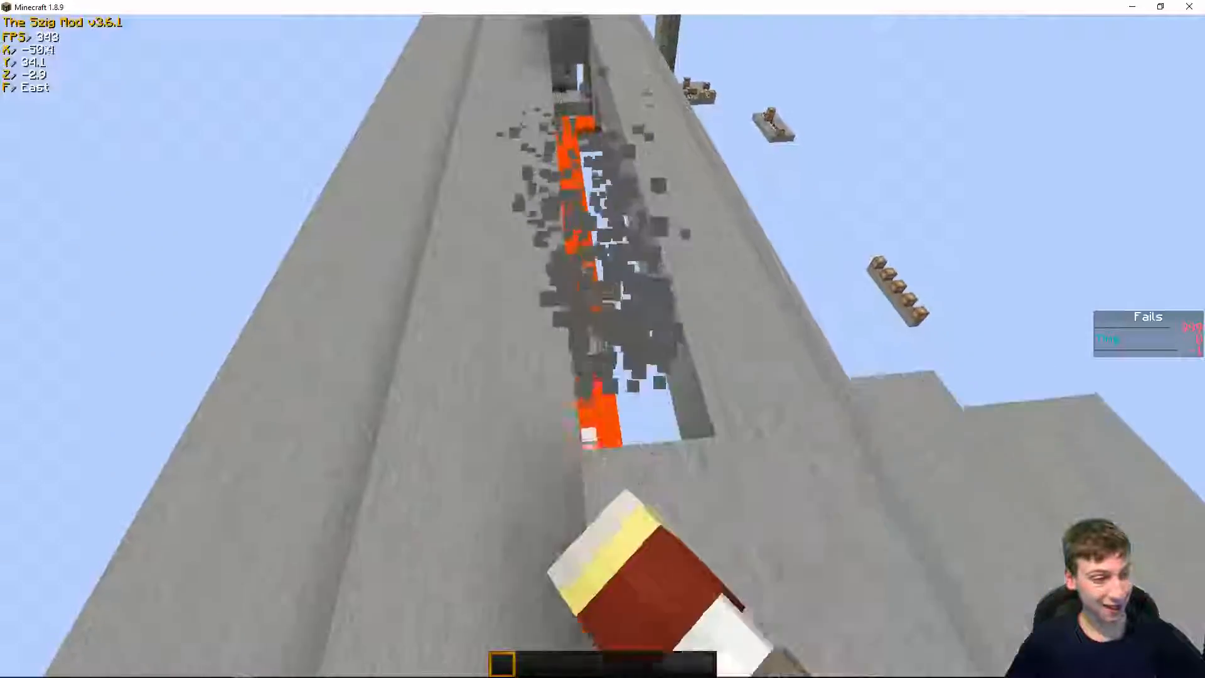
pyautogui.press('s')
pyautogui.click(603, 346)
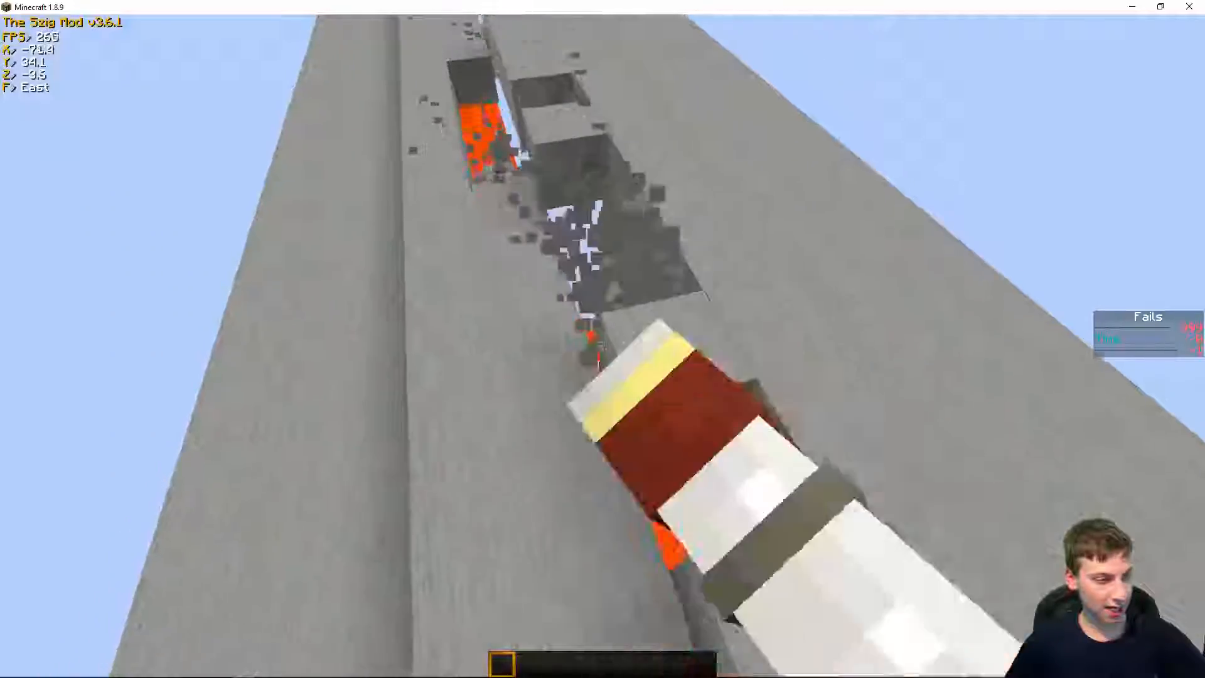